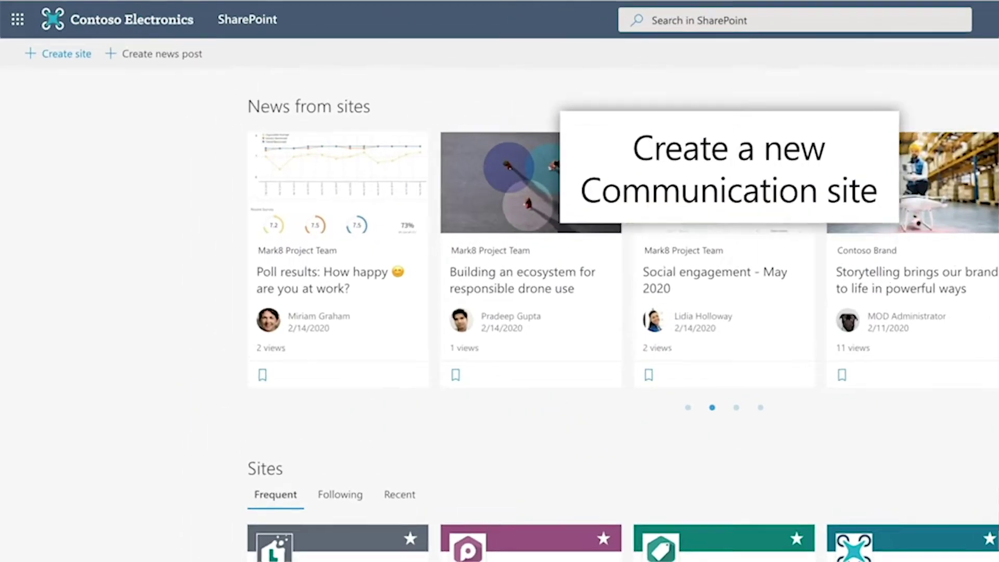
Create a Communication site named Leadership Connection using the Blank design
{"action": "left_click", "coordinate": [75, 70]}
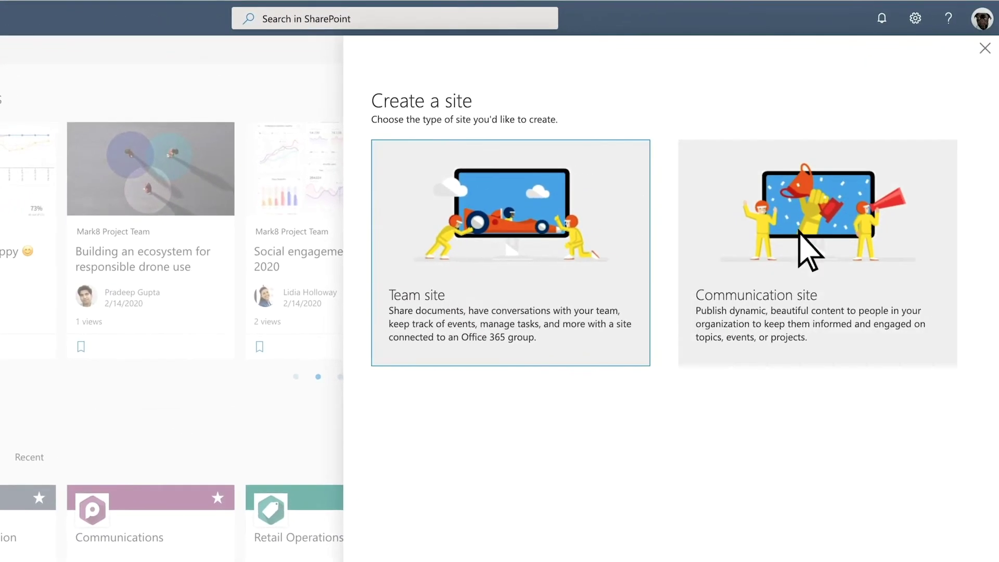
{"action": "left_click", "coordinate": [800, 233]}
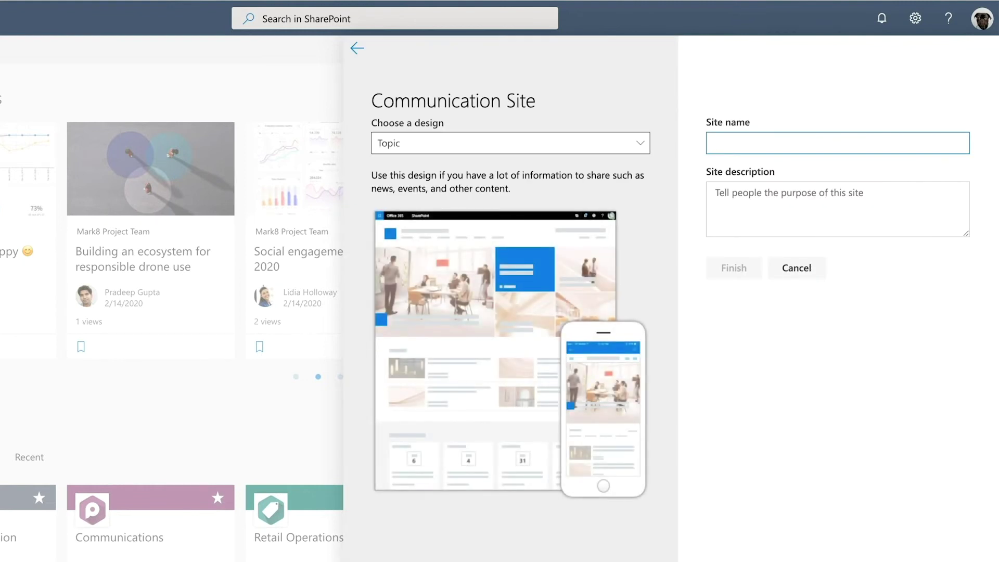
{"action": "type", "text": "Leadership Connection"}
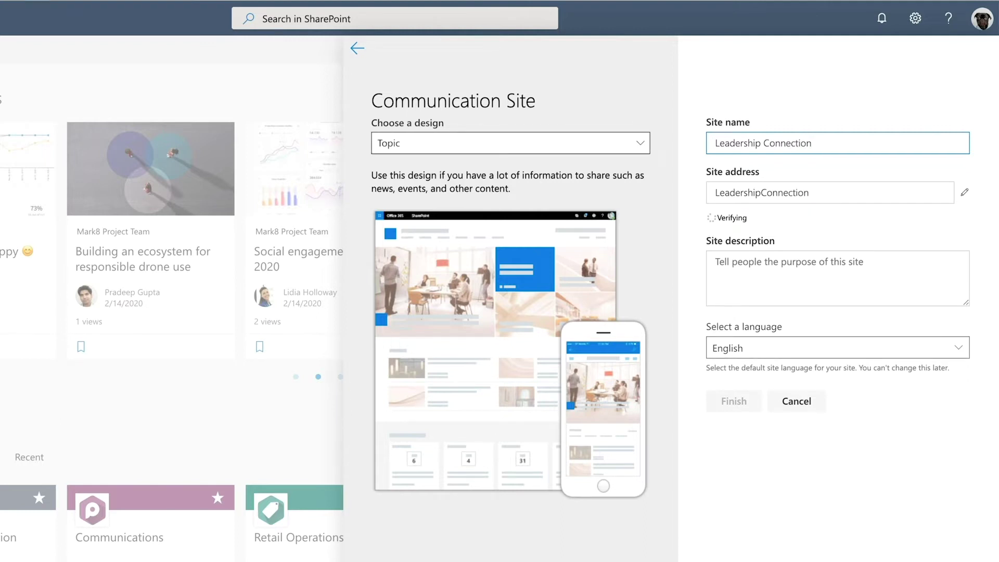
{"action": "left_click", "coordinate": [643, 144]}
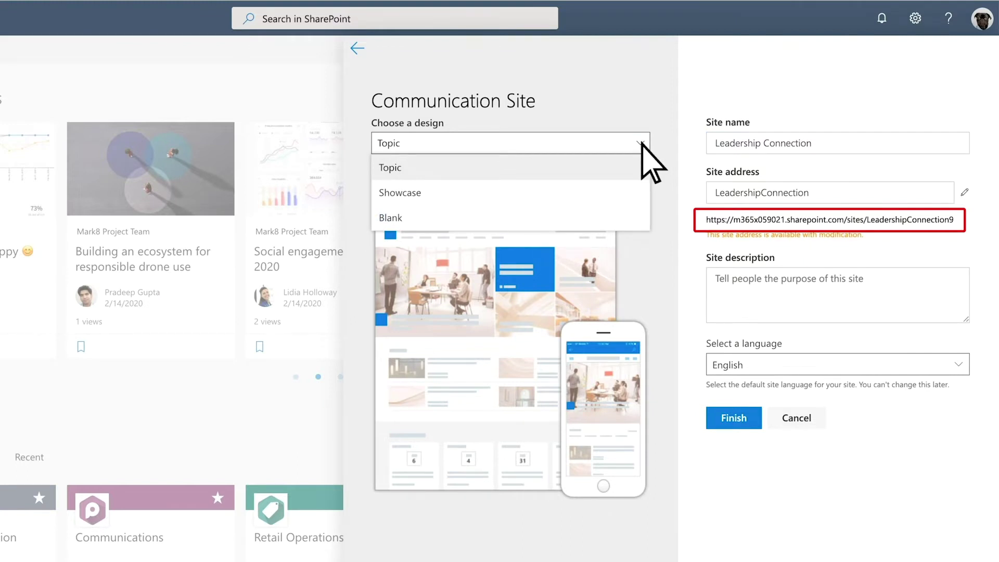
{"action": "left_click", "coordinate": [512, 224]}
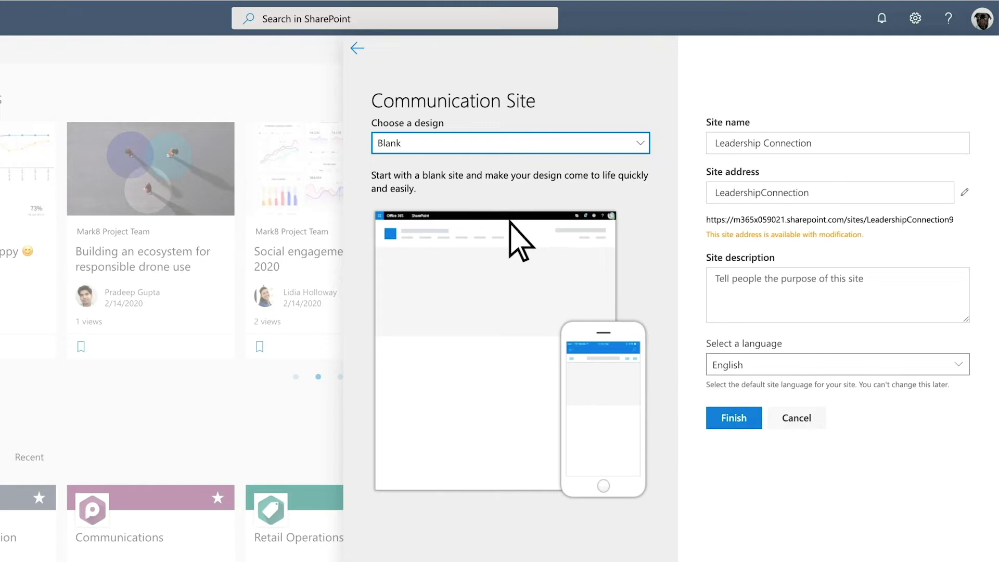
{"action": "left_click", "coordinate": [713, 414]}
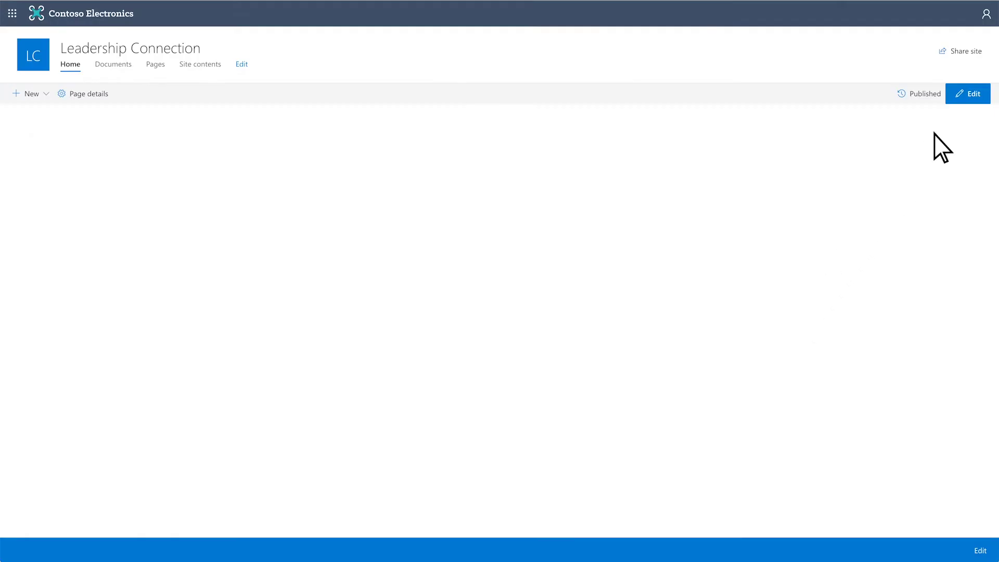
Start editing the site's home page and add a full-width section containing a Hero web part
{"action": "left_click", "coordinate": [968, 96]}
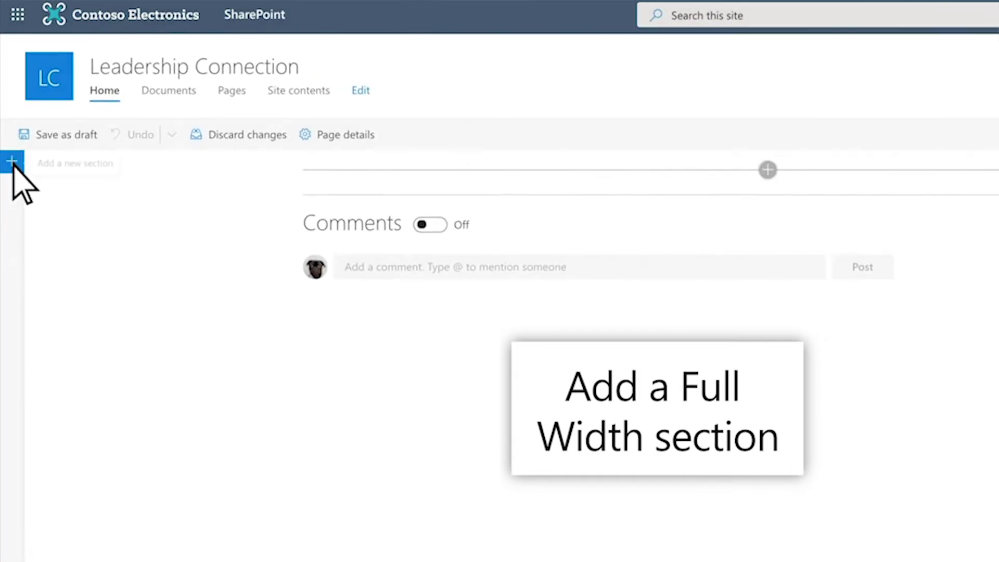
{"action": "left_click", "coordinate": [12, 163]}
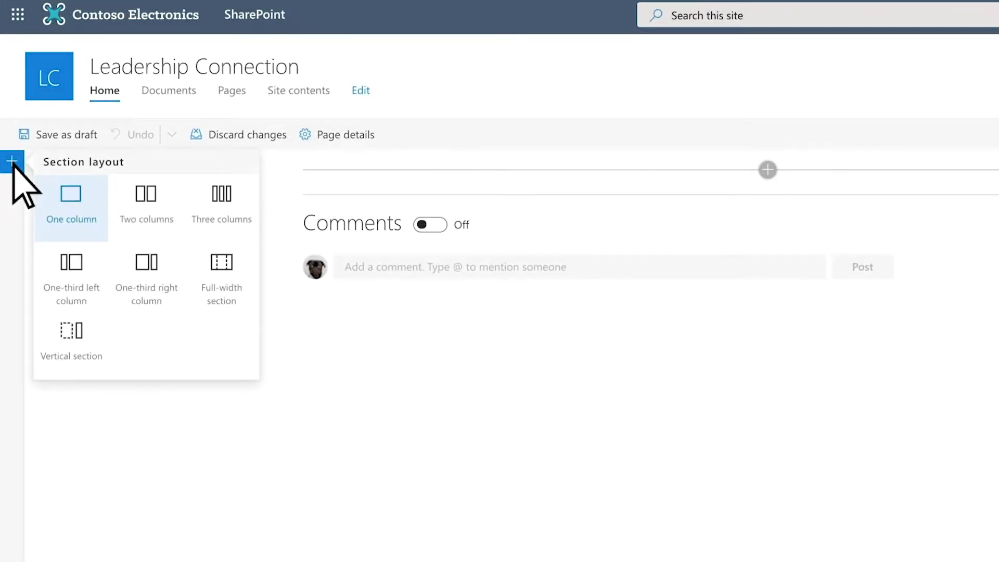
{"action": "left_click", "coordinate": [217, 300]}
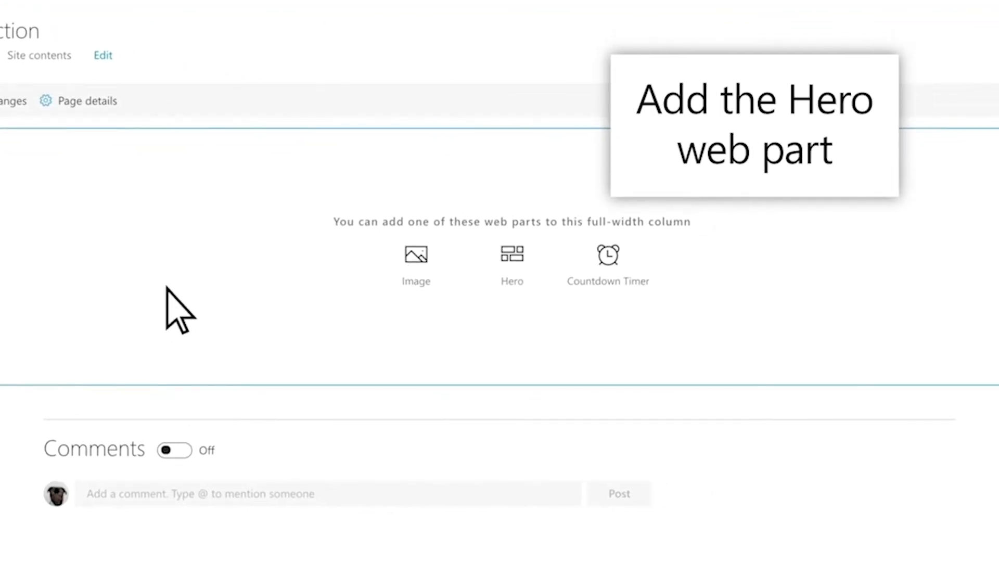
{"action": "left_click", "coordinate": [508, 290]}
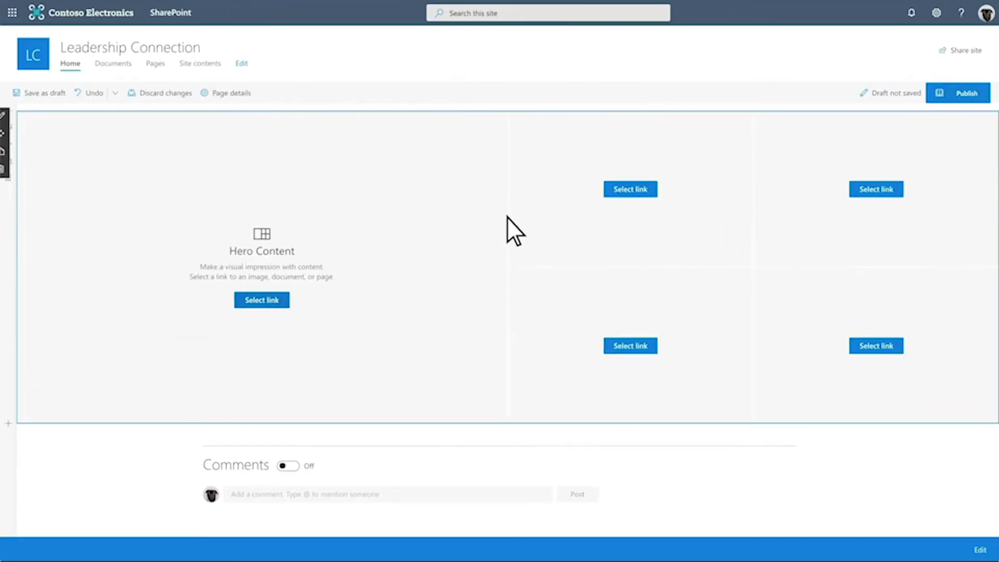
Link the large Hero tile to EDU Materials and the upper-middle tile to Notes 2020 from the recent items
{"action": "left_click", "coordinate": [261, 300]}
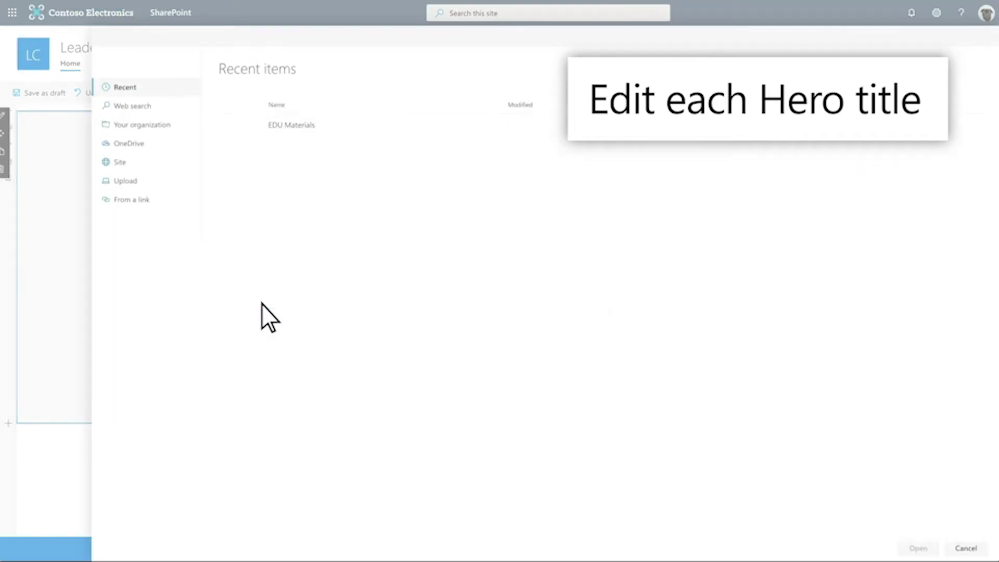
{"action": "left_click", "coordinate": [276, 130]}
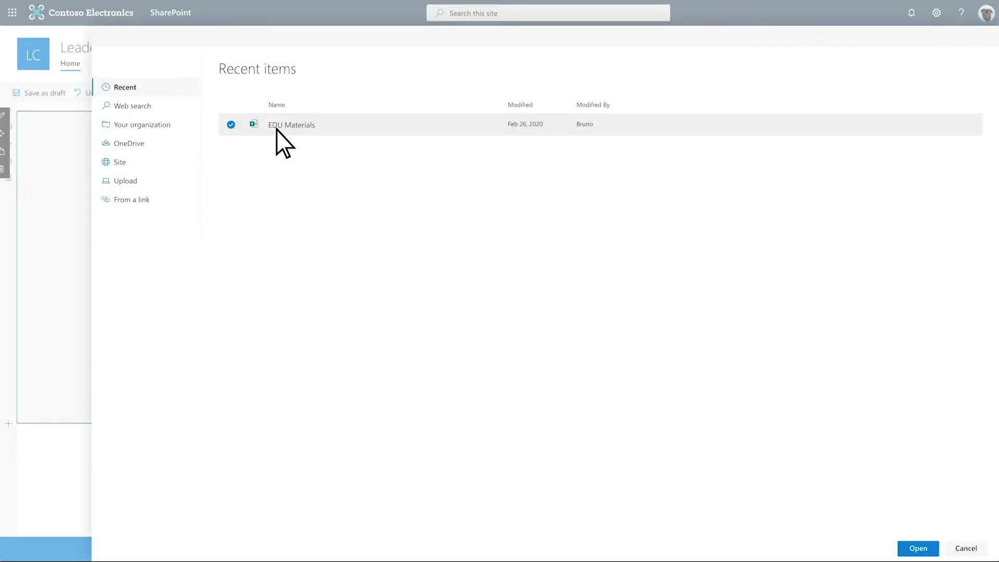
{"action": "left_click", "coordinate": [914, 551]}
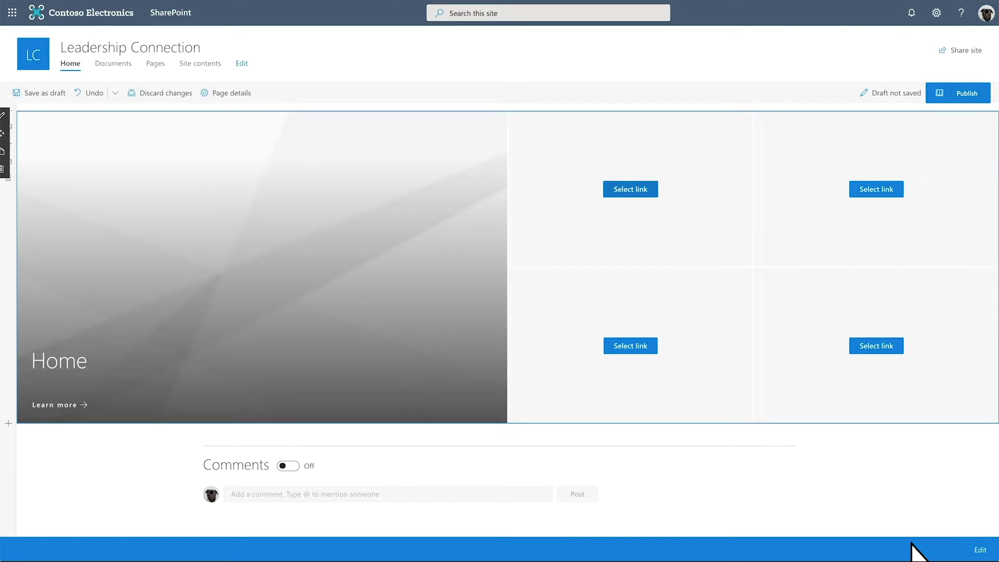
{"action": "left_click", "coordinate": [629, 192]}
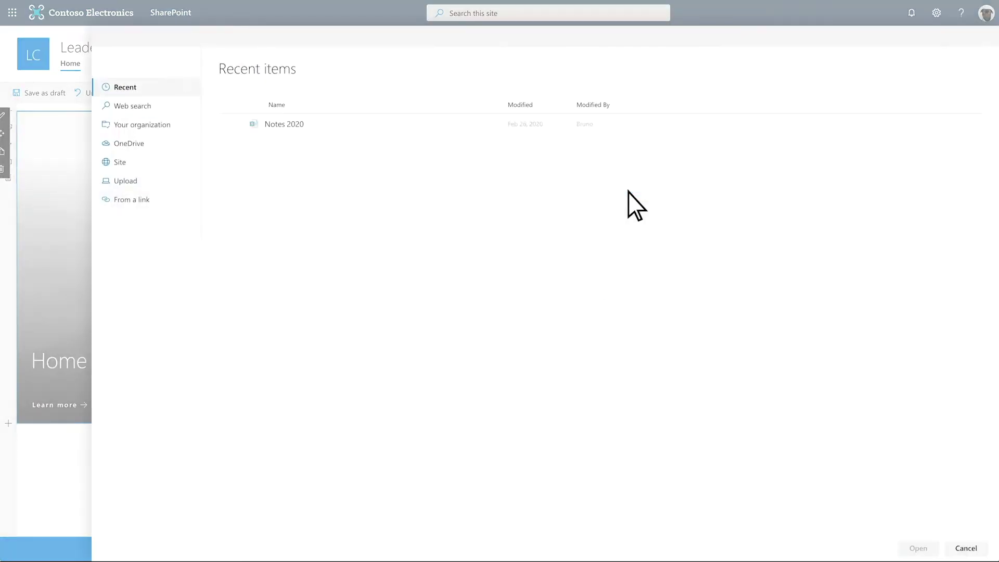
{"action": "left_click", "coordinate": [276, 128]}
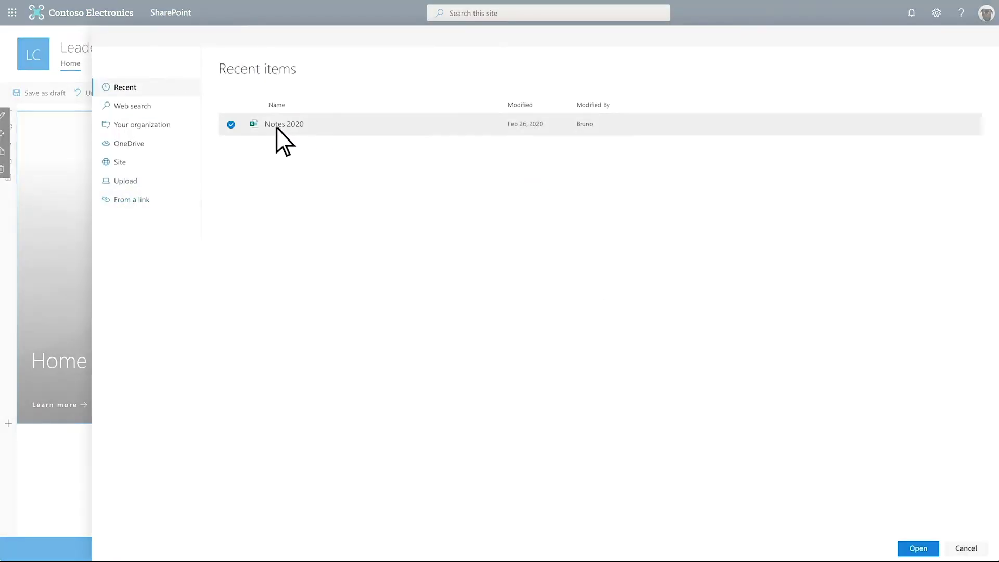
{"action": "left_click", "coordinate": [918, 549]}
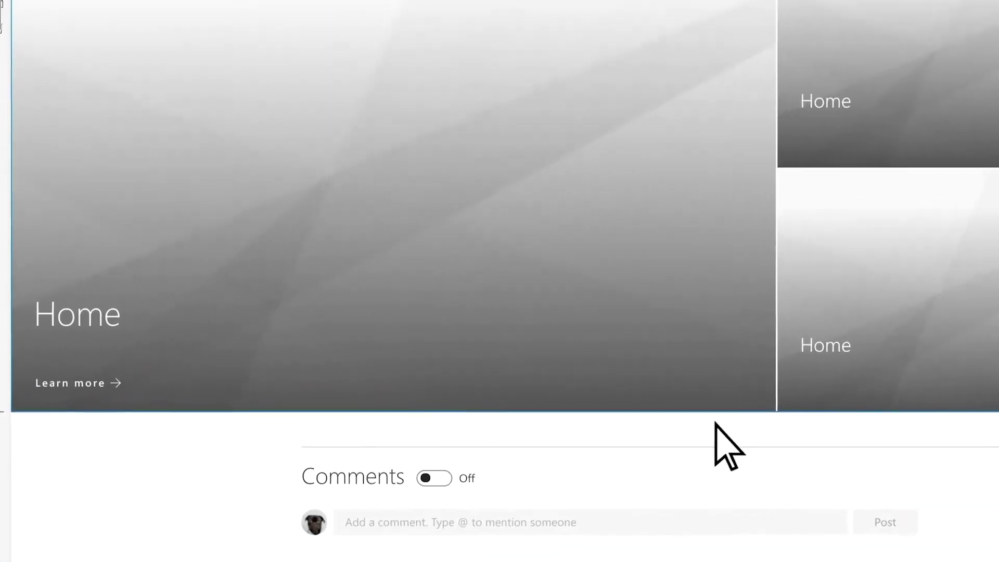
Title the large Hero tile "Drone EDU: Reaching new heights" and turn off its call to action link
{"action": "mouse_move", "coordinate": [474, 415]}
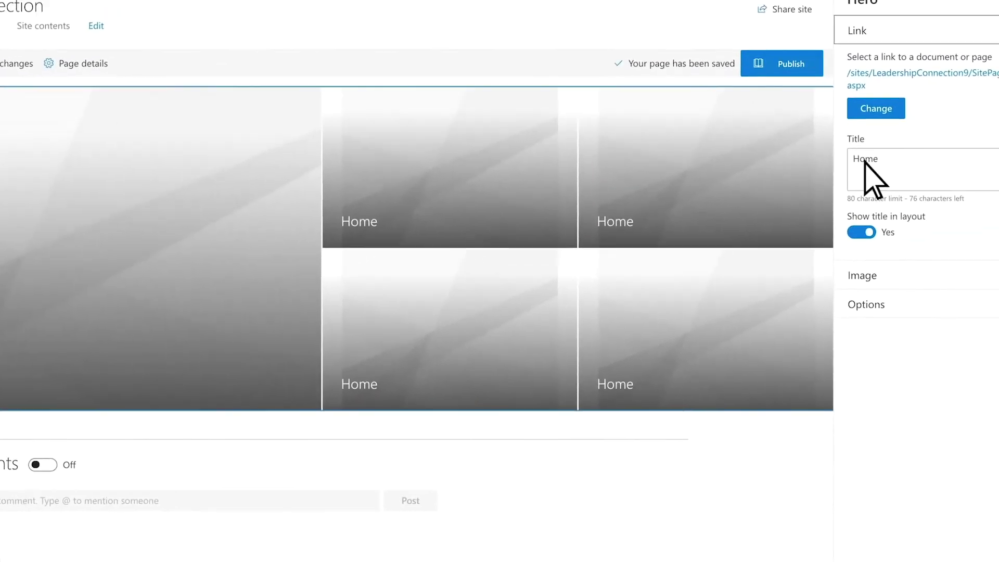
{"action": "left_click", "coordinate": [810, 180]}
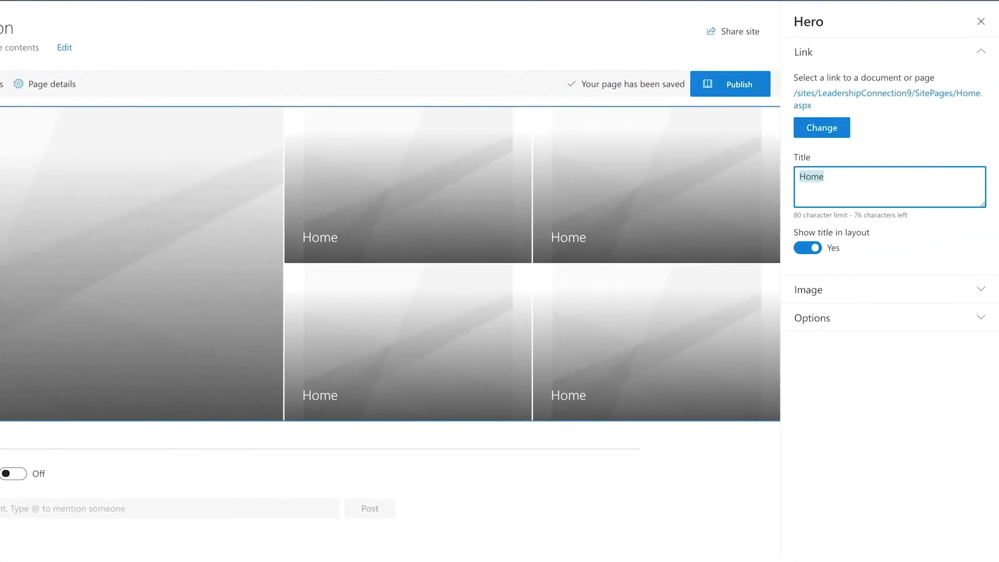
{"action": "type", "text": "Drone EDU: Reaching new heights"}
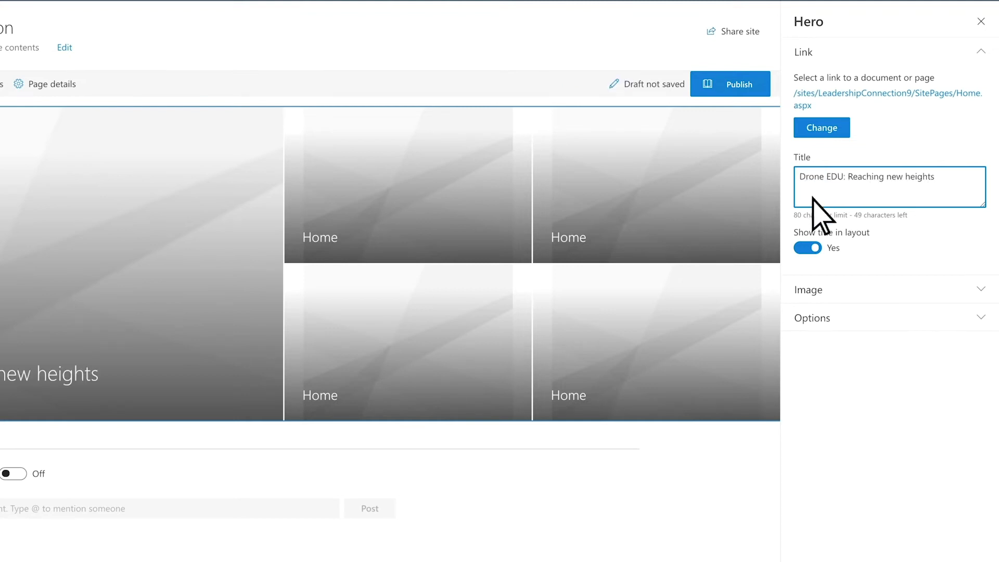
{"action": "left_click", "coordinate": [826, 321]}
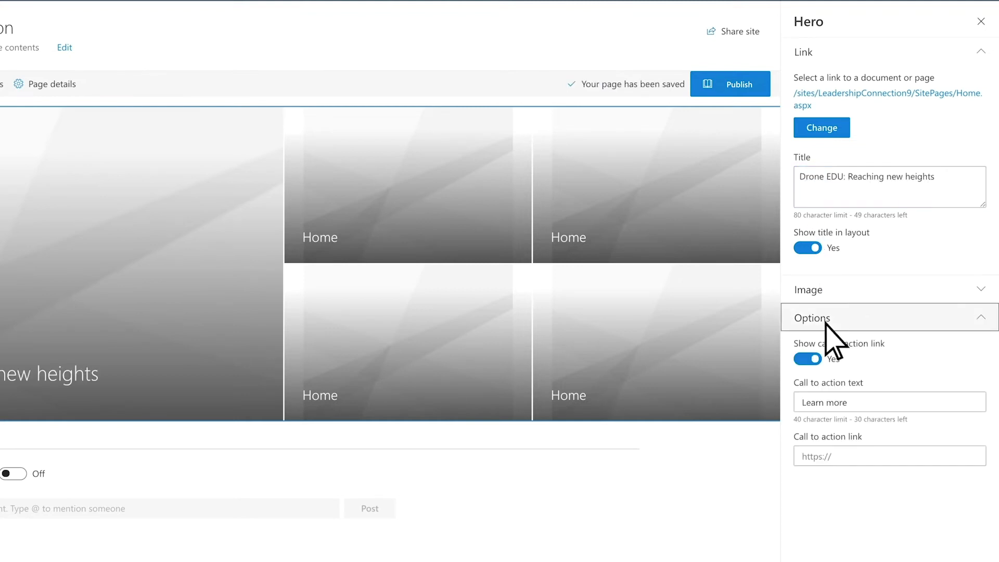
{"action": "left_click", "coordinate": [807, 359]}
Upload hero-01.jpg from the Pictures folder as the large Hero tile's custom image
{"action": "left_click", "coordinate": [814, 291]}
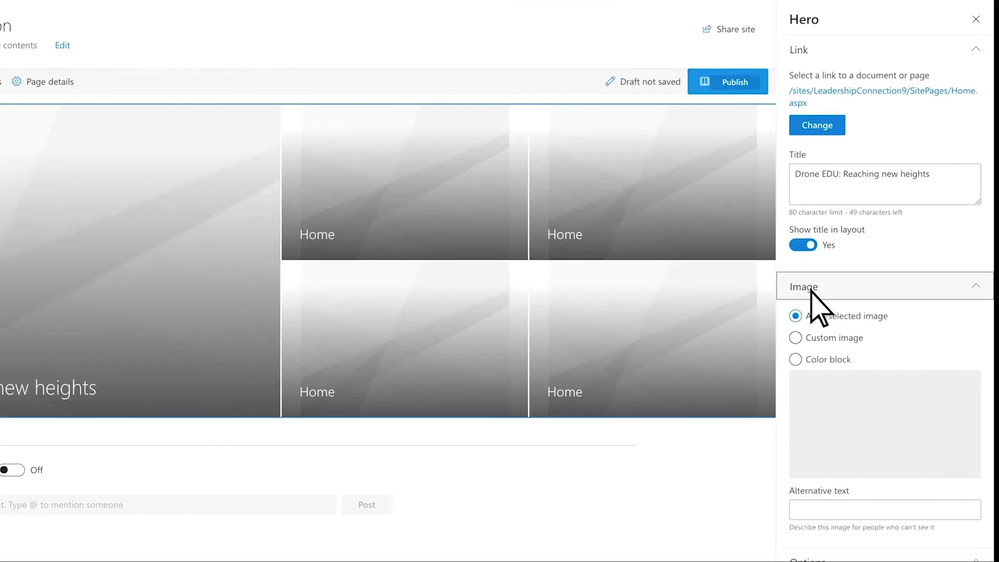
{"action": "left_click", "coordinate": [795, 339]}
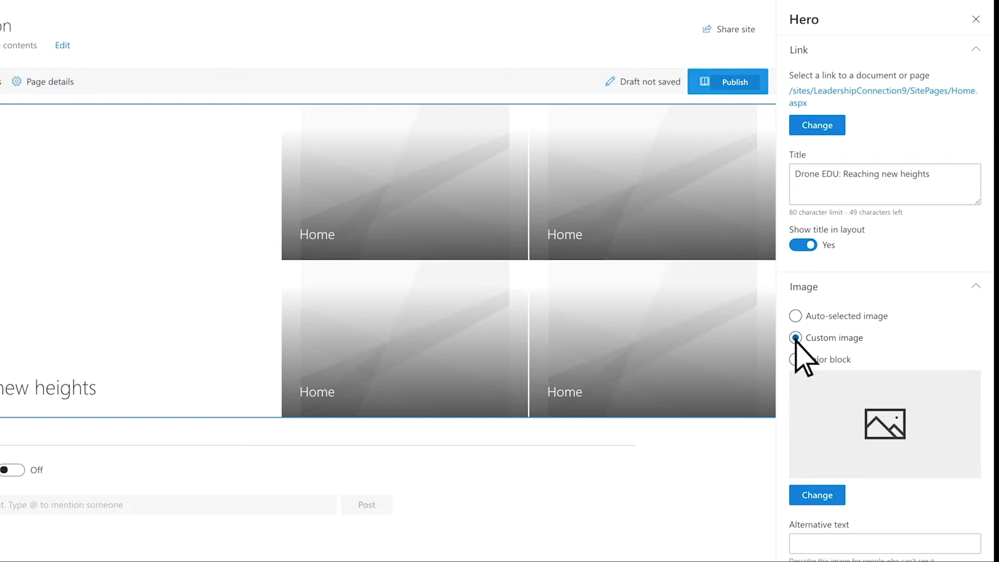
{"action": "left_click", "coordinate": [818, 497]}
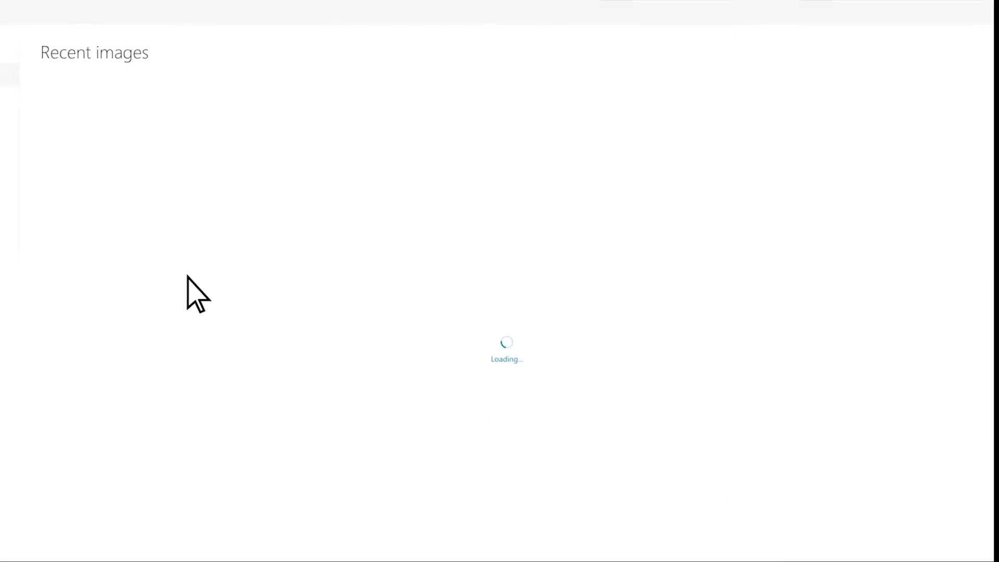
{"action": "left_click", "coordinate": [133, 182]}
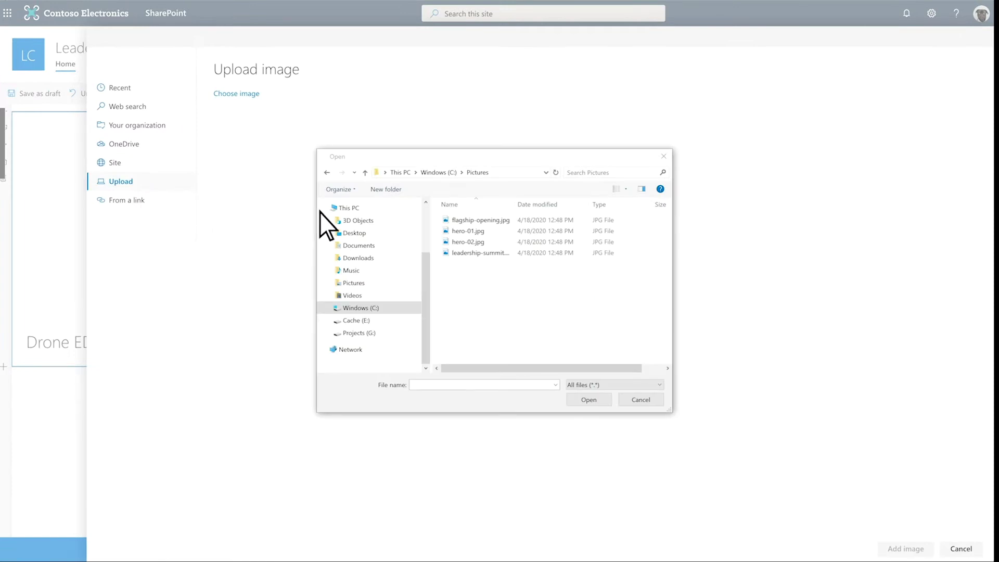
{"action": "double_click", "coordinate": [461, 233]}
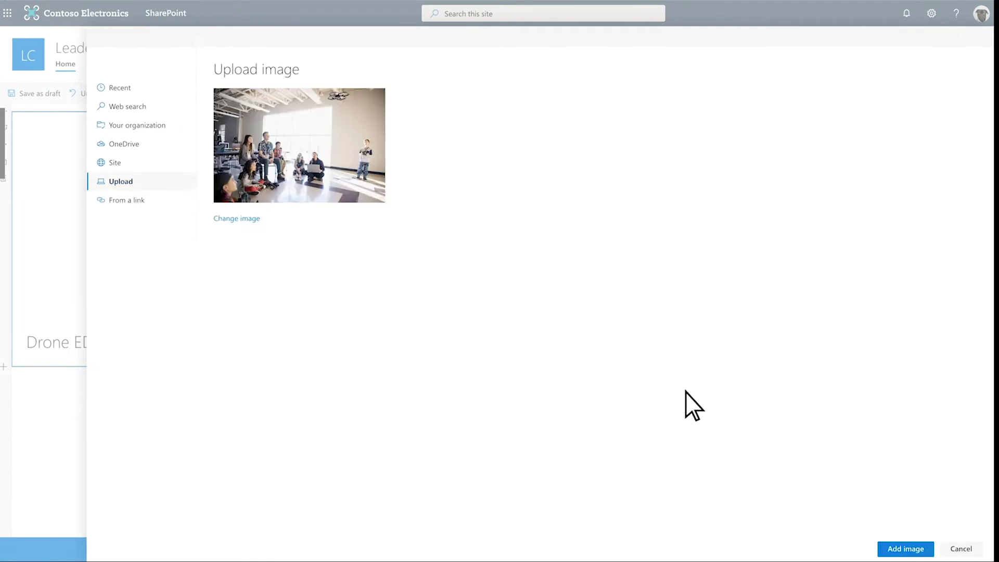
{"action": "left_click", "coordinate": [904, 548]}
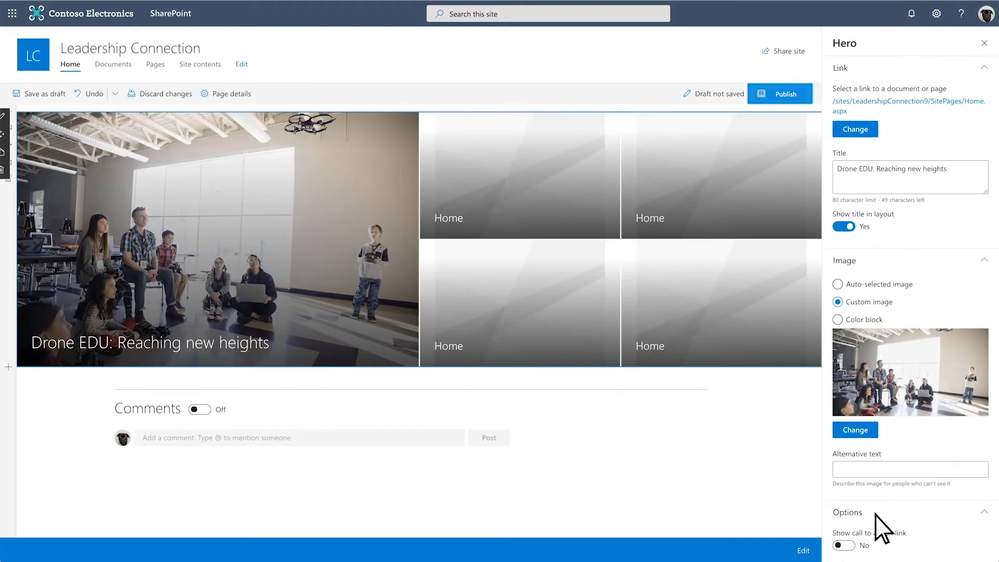
Set the title of the Hero tile beside the large one, in the upper row, to "2020 building renovations"
{"action": "left_click", "coordinate": [562, 232]}
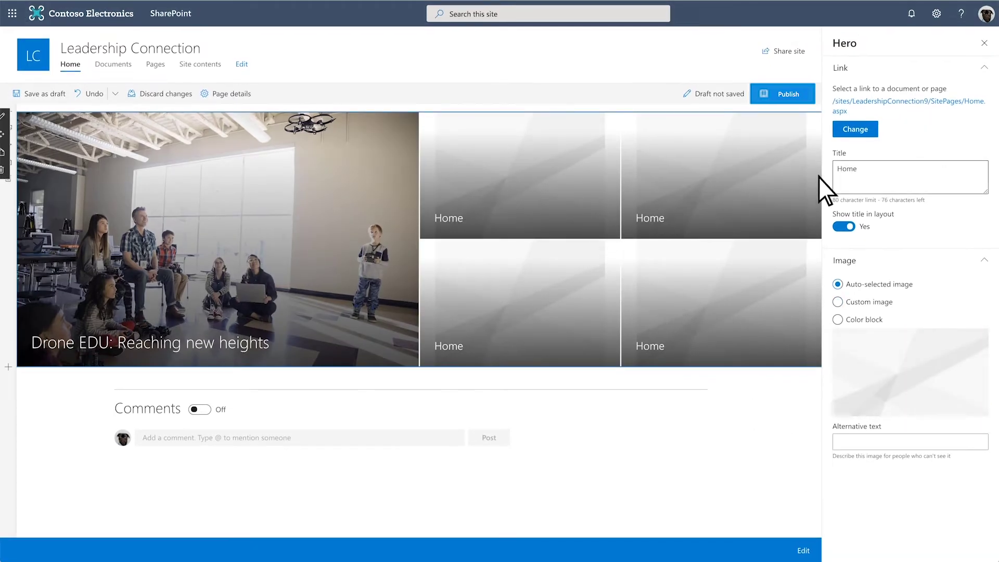
{"action": "left_click", "coordinate": [846, 170]}
{"action": "key", "text": "ctrl+a"}
{"action": "type", "text": "2020 building renovations"}
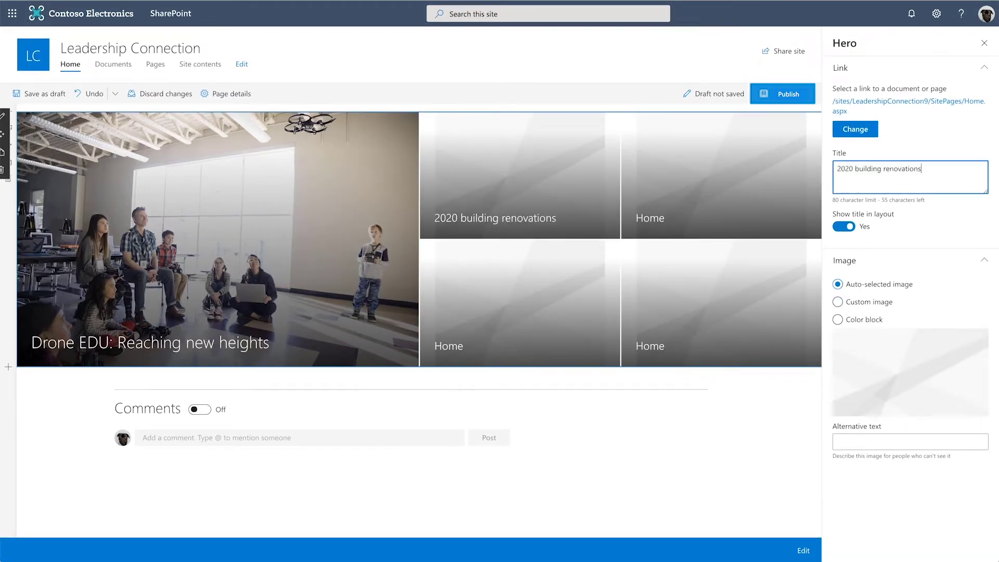
Upload hero-02.jpg from the Pictures folder as the custom image of the "2020 building renovations" tile
{"action": "left_click", "coordinate": [838, 302]}
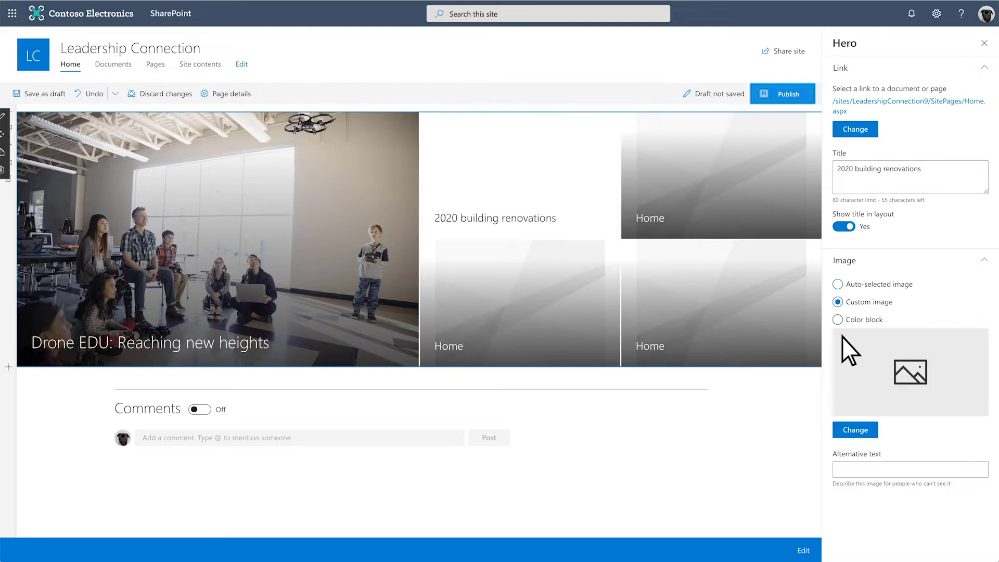
{"action": "left_click", "coordinate": [854, 432]}
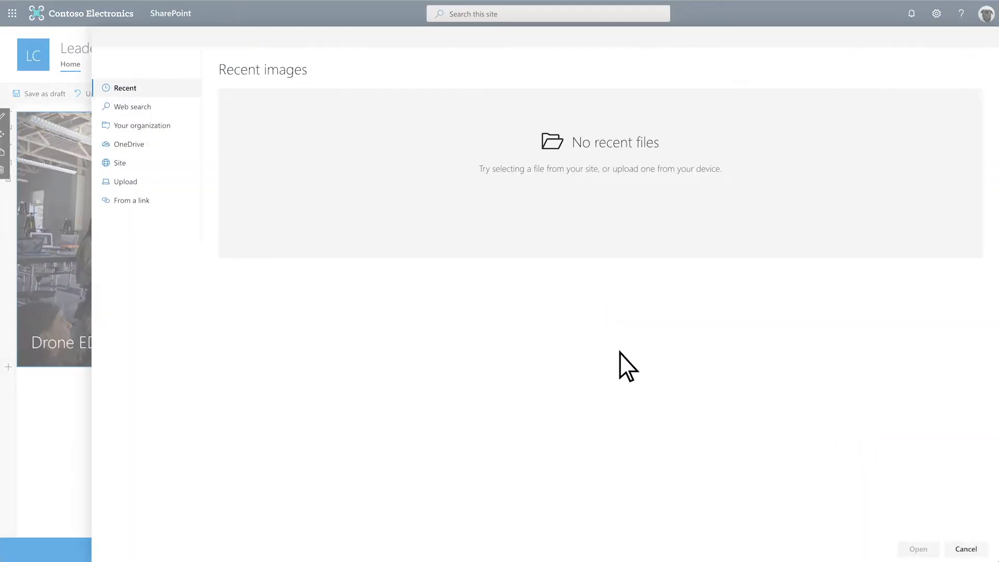
{"action": "left_click", "coordinate": [128, 183]}
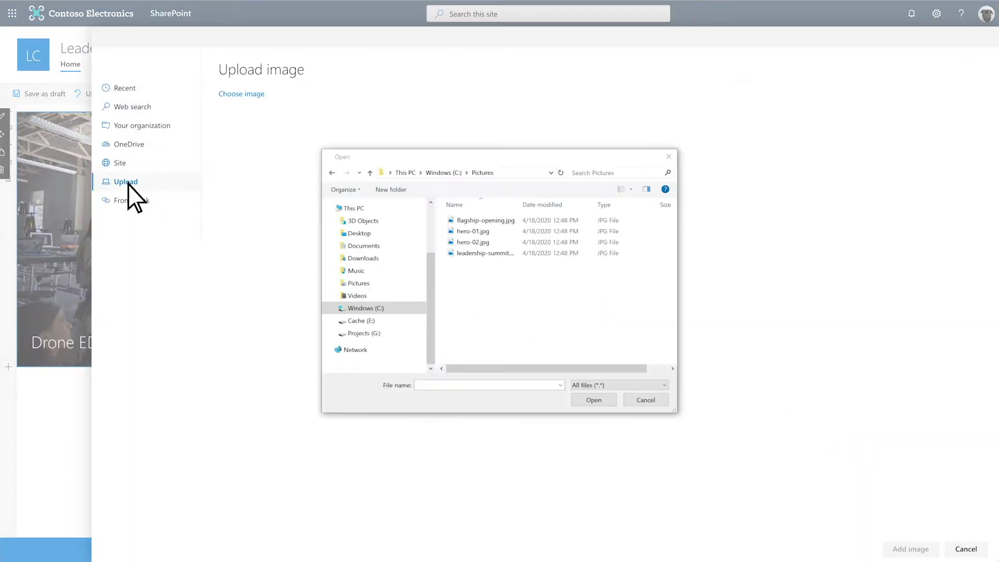
{"action": "double_click", "coordinate": [466, 243]}
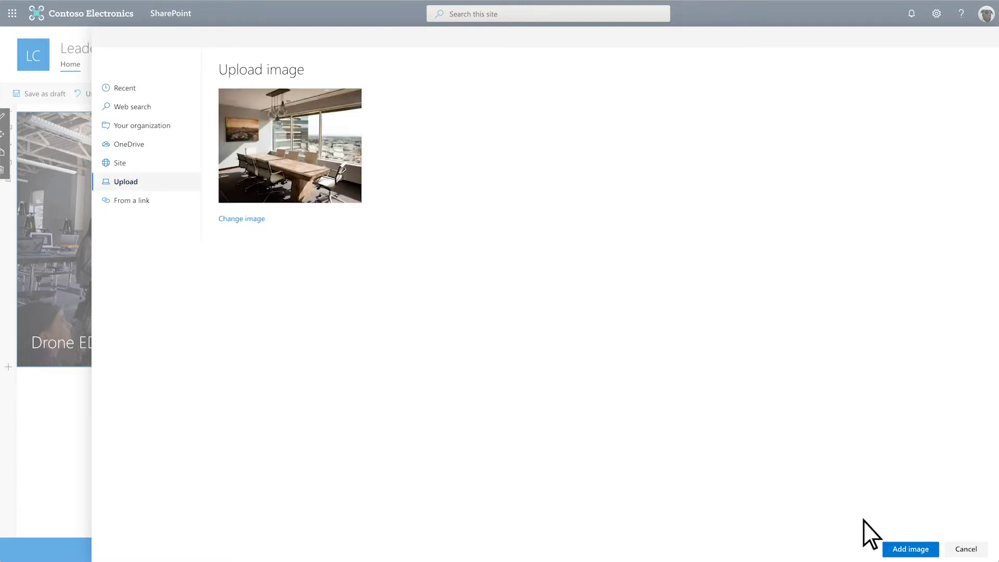
{"action": "left_click", "coordinate": [908, 549]}
{"action": "left_click", "coordinate": [855, 428]}
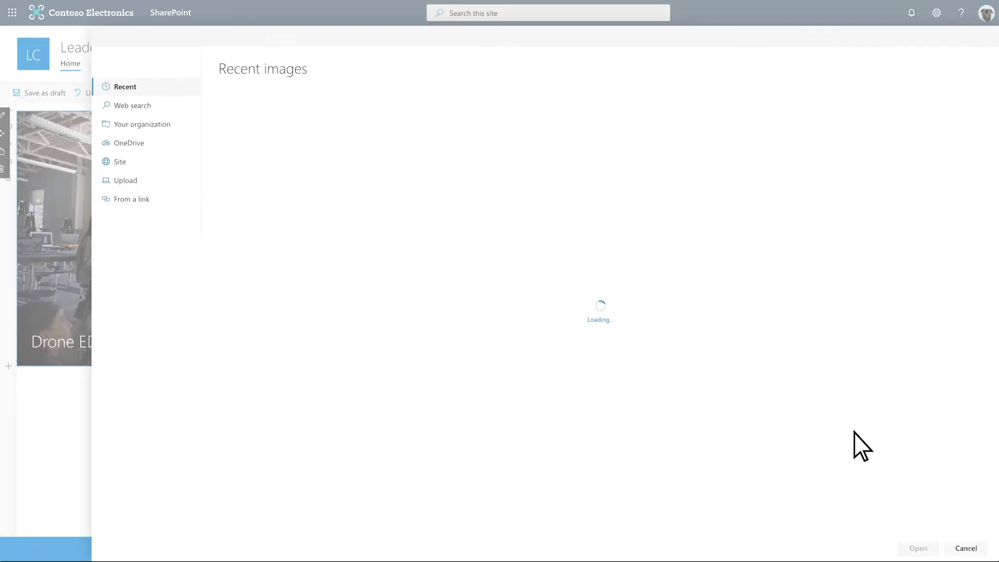
{"action": "left_click", "coordinate": [127, 182]}
{"action": "double_click", "coordinate": [466, 241]}
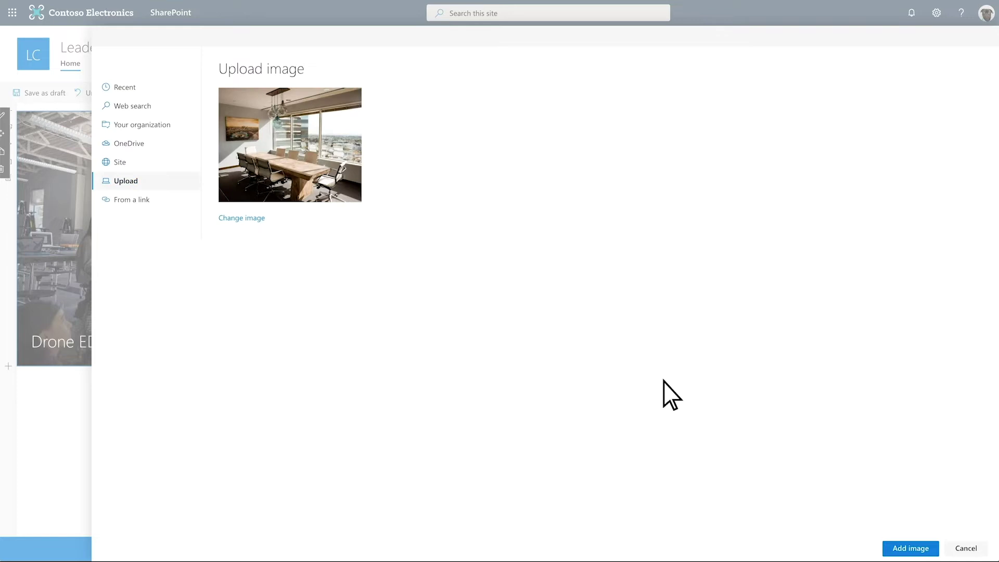
{"action": "left_click", "coordinate": [892, 548]}
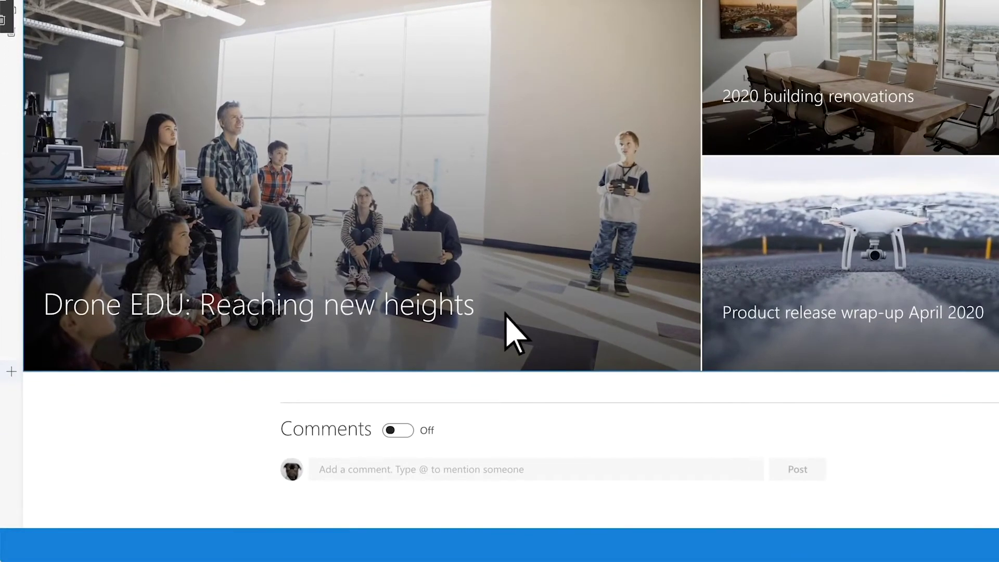
Add a one-column section below the Hero web part and insert a News web part in it
{"action": "left_click", "coordinate": [11, 373]}
{"action": "left_click", "coordinate": [67, 415]}
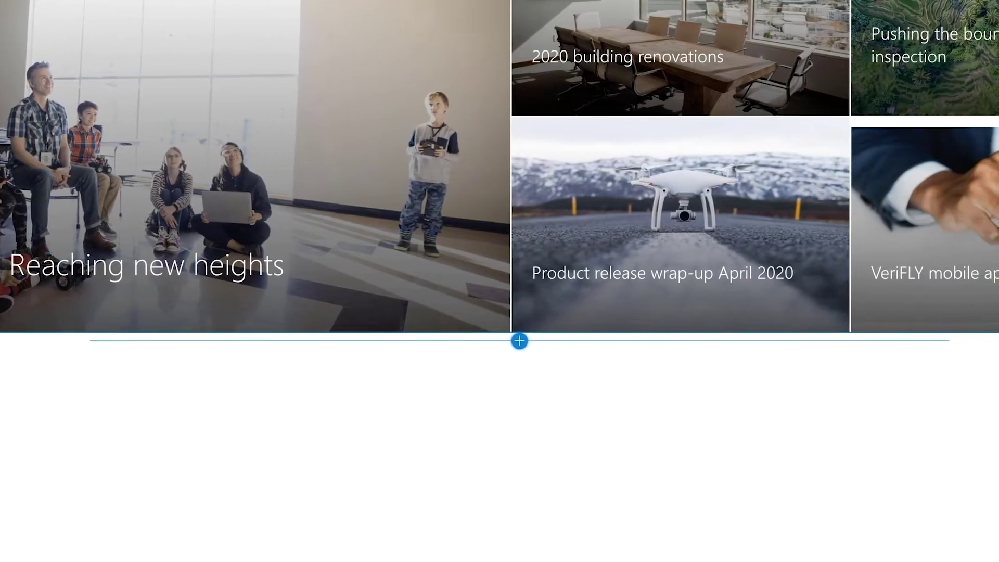
{"action": "left_click", "coordinate": [519, 341]}
{"action": "type", "text": "news"}
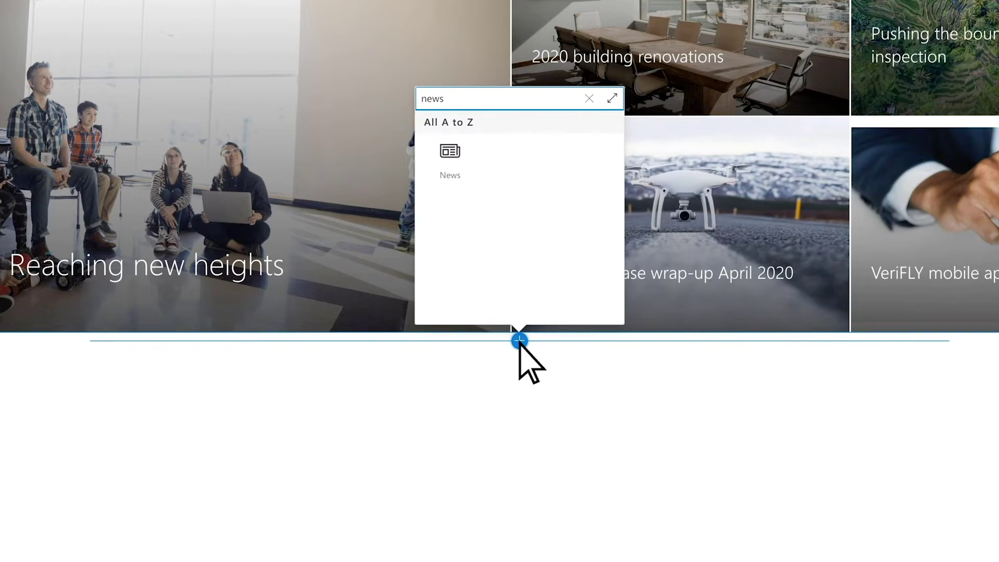
{"action": "left_click", "coordinate": [450, 183]}
Source the News web part from the Sales Connection site, searching for "leadership", and apply the Hub News layout with the title "Latest from our executive team"
{"action": "scroll", "coordinate": [451, 203], "scroll_direction": "down", "scroll_amount": 3}
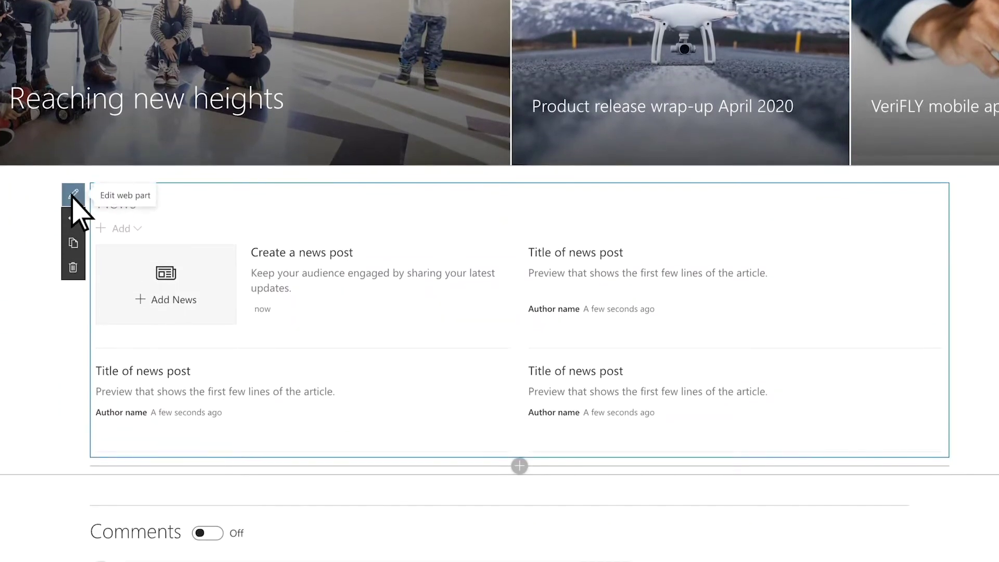
{"action": "left_click", "coordinate": [74, 194]}
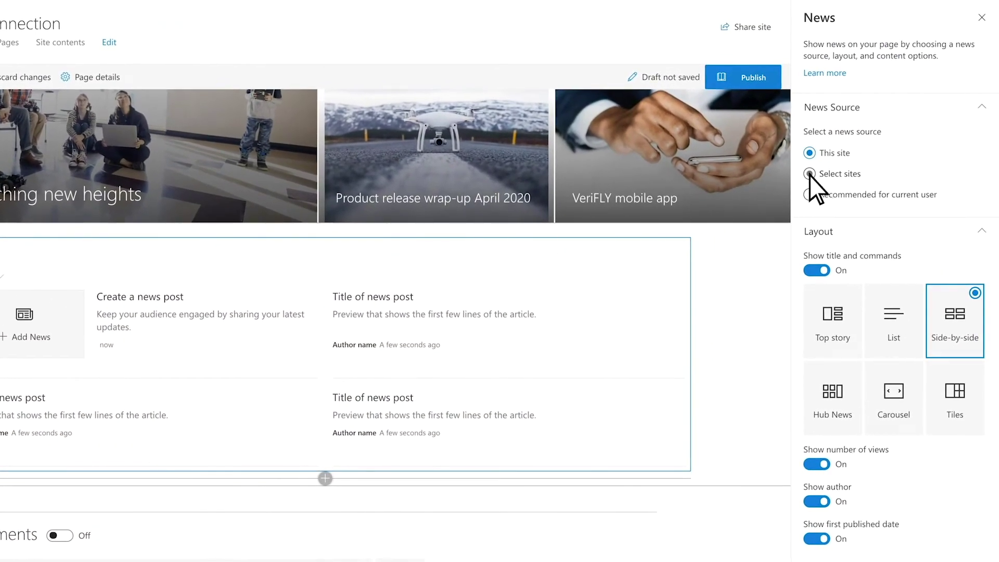
{"action": "left_click", "coordinate": [810, 174]}
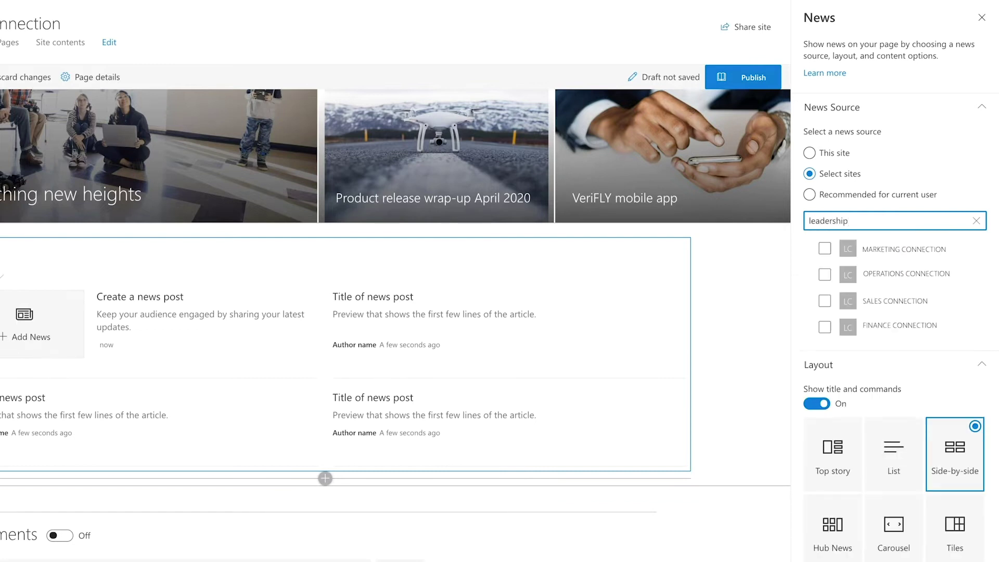
{"action": "left_click", "coordinate": [825, 249]}
{"action": "left_click", "coordinate": [825, 300]}
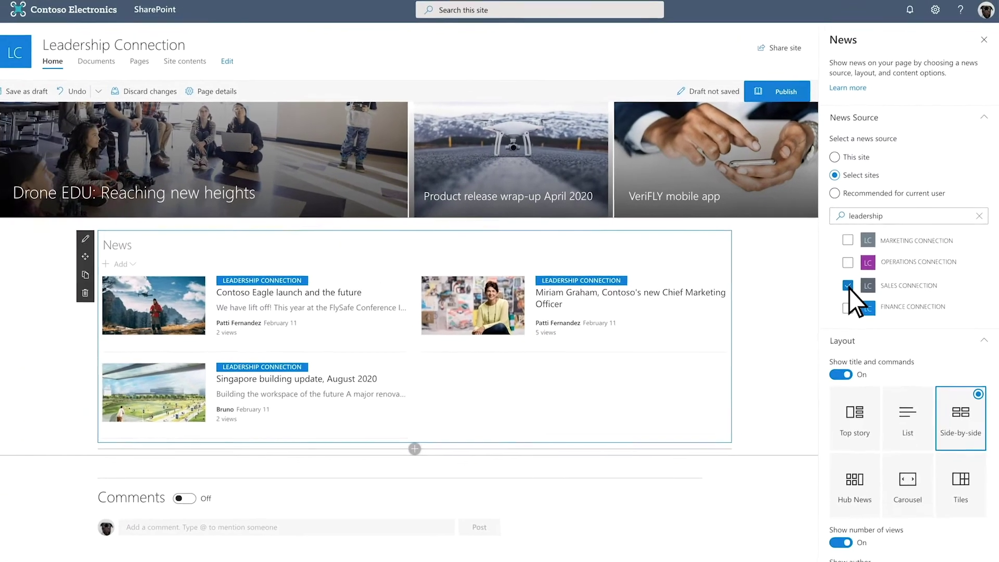
{"action": "left_click", "coordinate": [825, 556]}
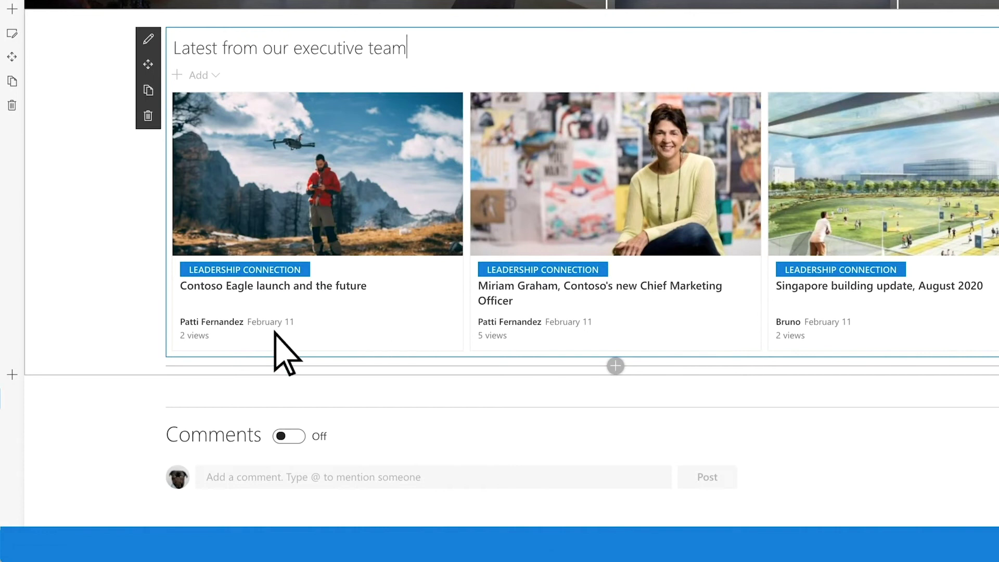
Add a section with a one-third right column below the News web part and insert a Text web part in its wide column
{"action": "left_click", "coordinate": [12, 375]}
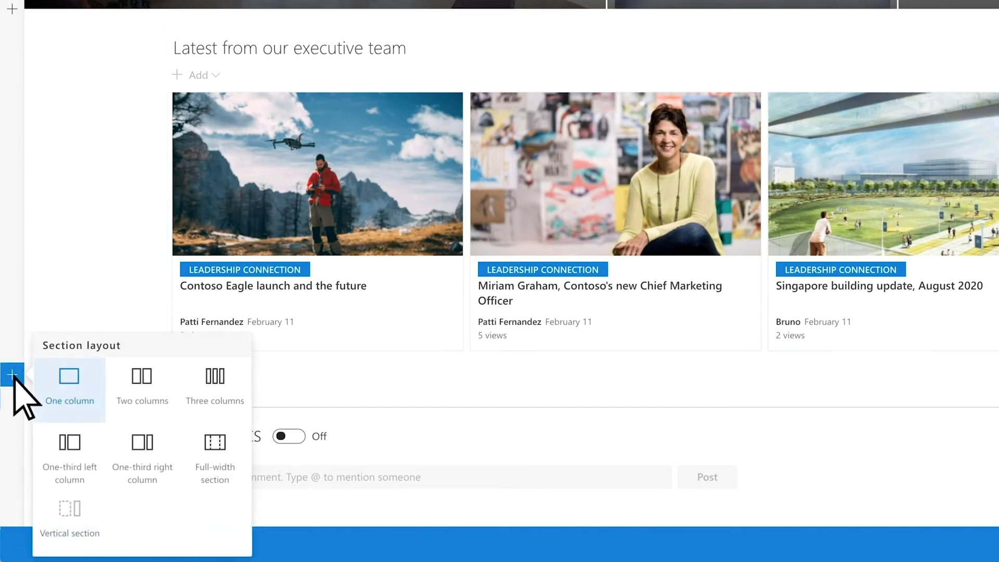
{"action": "left_click", "coordinate": [142, 458]}
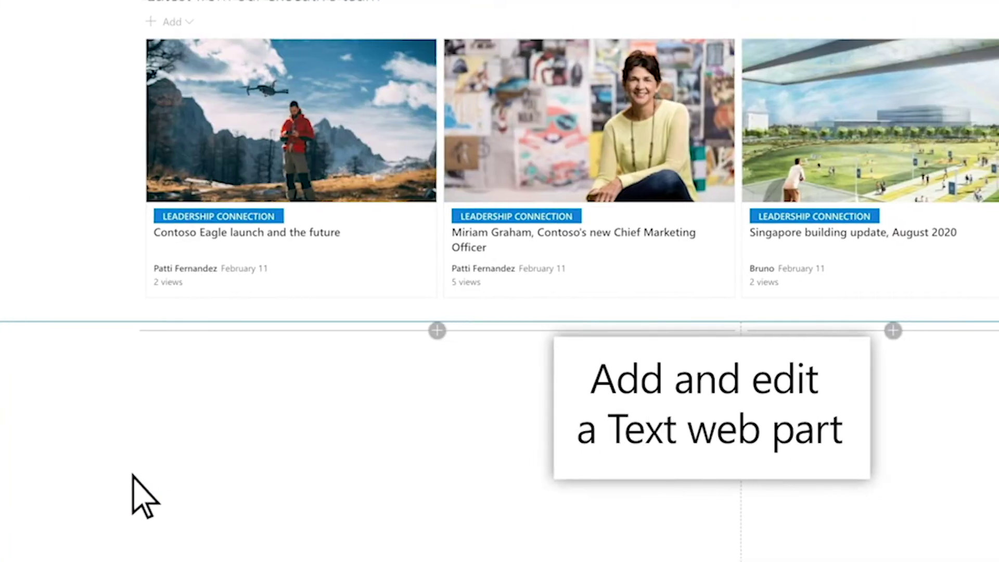
{"action": "left_click", "coordinate": [404, 331]}
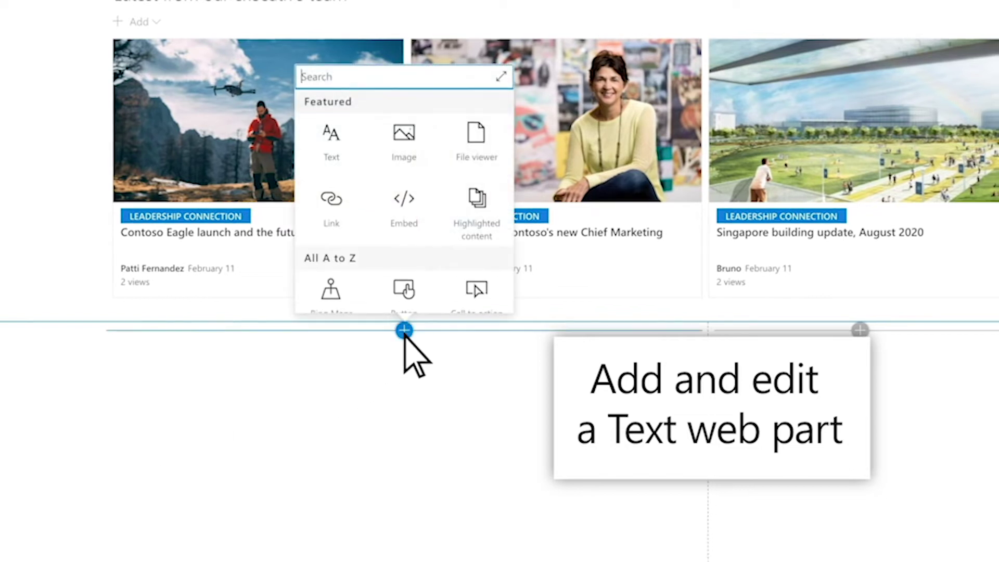
{"action": "type", "text": "text"}
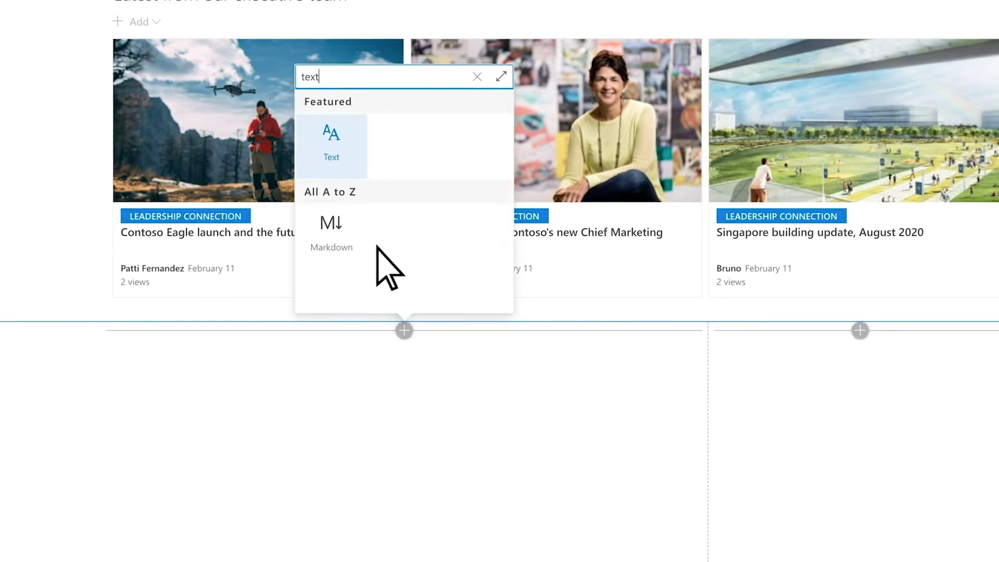
{"action": "left_click", "coordinate": [351, 166]}
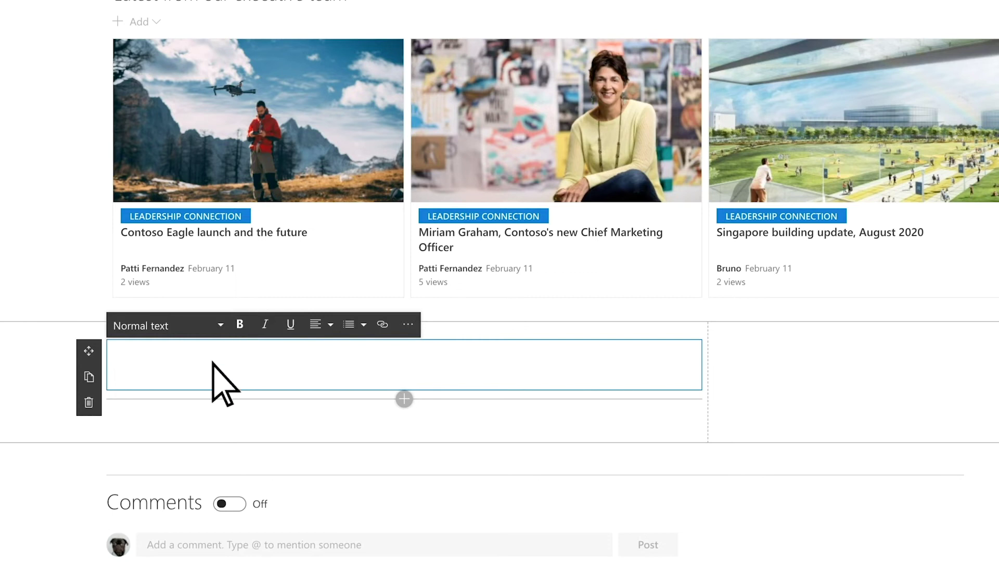
Write "Monthly Q&As" above a paragraph inviting all employees to the Contoso Electronics Monthly Q&A, and style that first line as Heading 2
{"action": "type", "text": "Monthly Q&As Each month all employees are invited to join us for the Contoso Electronics Monthly Q&A. Patti will share updates with the executive leadership team and invite special guest to share progress and updates on our latest and greatest products."}
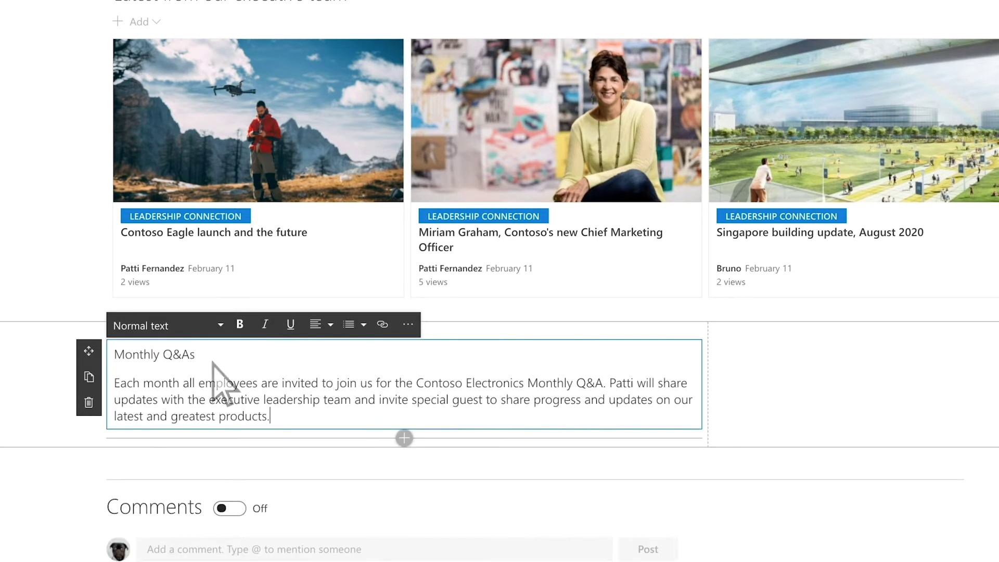
{"action": "left_click_drag", "start_coordinate": [201, 355], "coordinate": [106, 358]}
{"action": "left_click", "coordinate": [219, 327]}
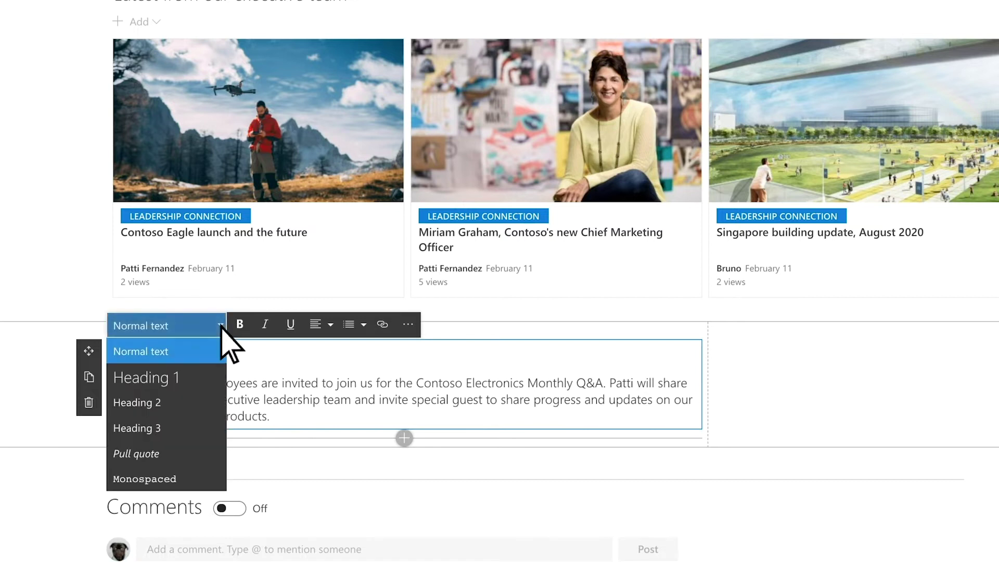
{"action": "left_click", "coordinate": [136, 402]}
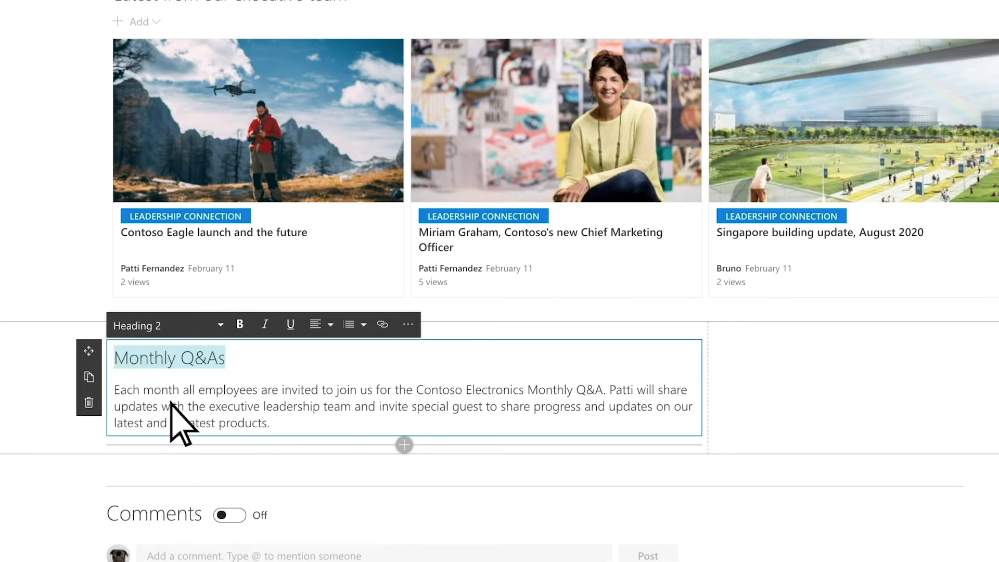
Insert a Stream web part beneath the "Monthly Q&As" text in the same column
{"action": "scroll", "coordinate": [178, 423], "scroll_direction": "down", "scroll_amount": 2}
{"action": "left_click", "coordinate": [404, 366]}
{"action": "type", "text": "stream"}
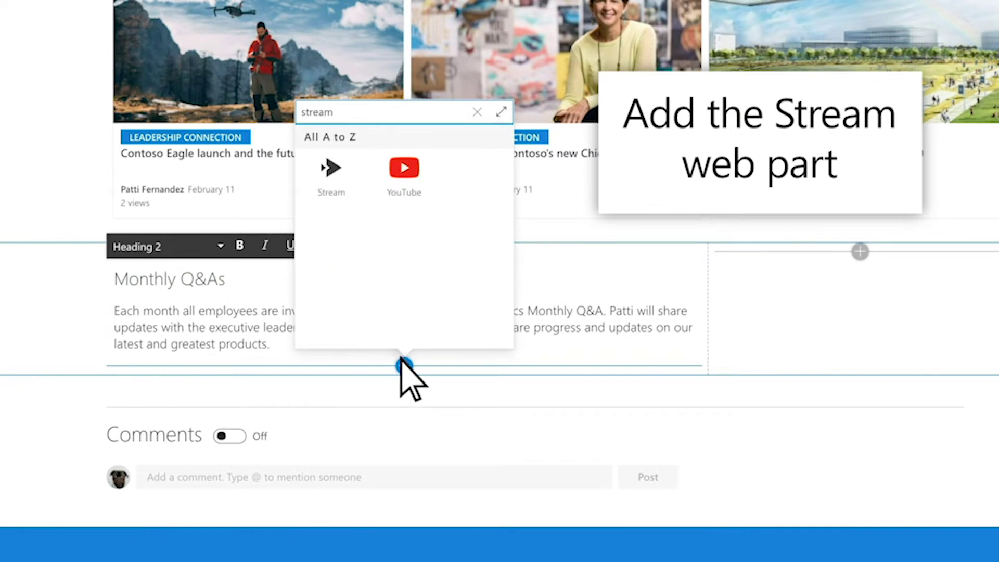
{"action": "left_click", "coordinate": [333, 198]}
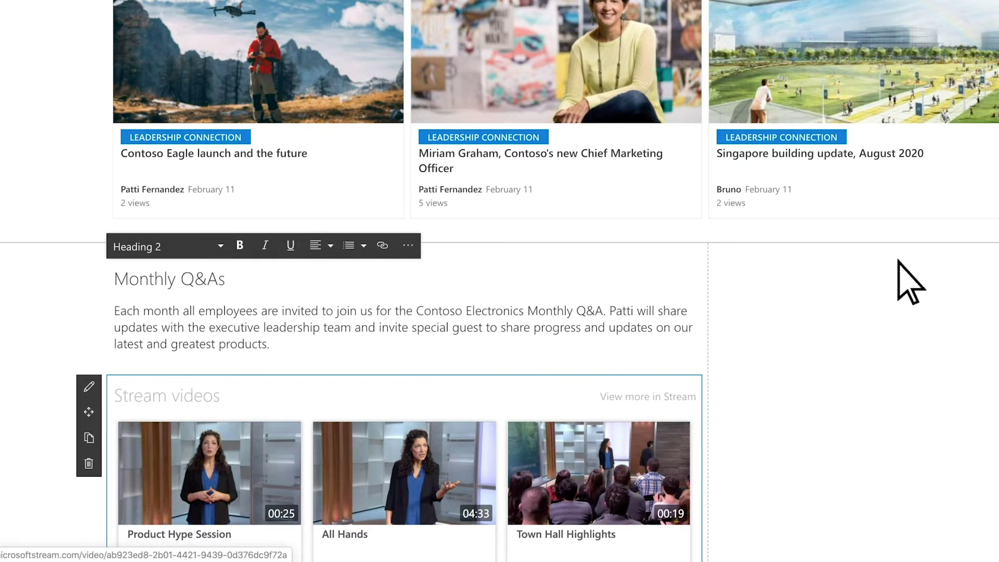
Insert a Quick links web part in the empty narrow column beside the Monthly Q&As text
{"action": "scroll", "coordinate": [899, 262], "scroll_direction": "down", "scroll_amount": 2}
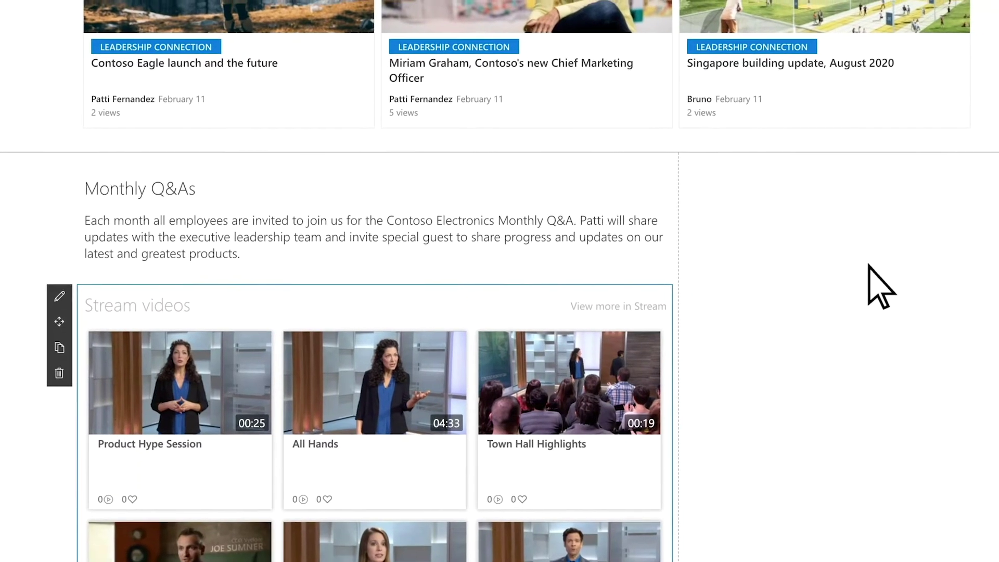
{"action": "left_click", "coordinate": [831, 163]}
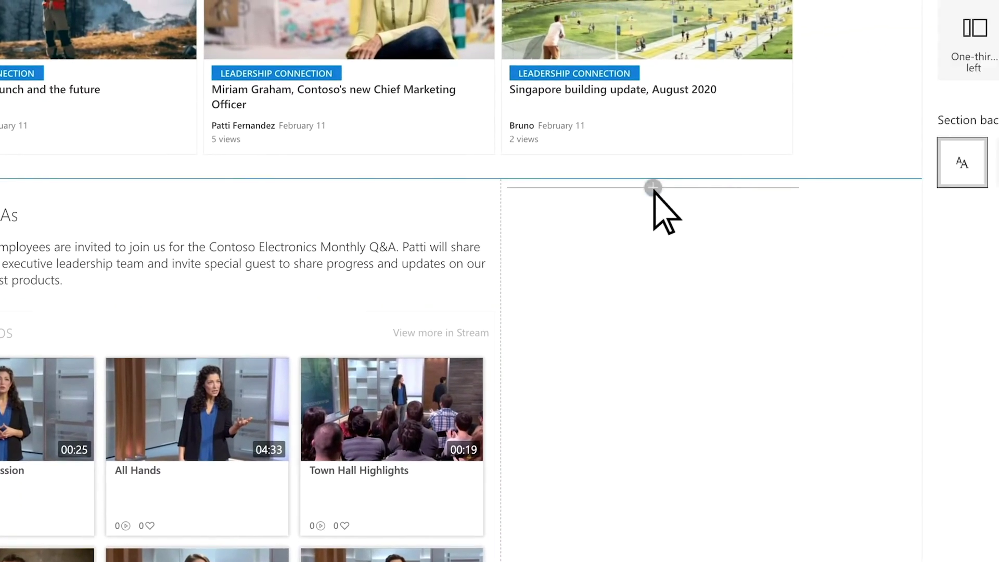
{"action": "left_click", "coordinate": [653, 187]}
{"action": "type", "text": "quic"}
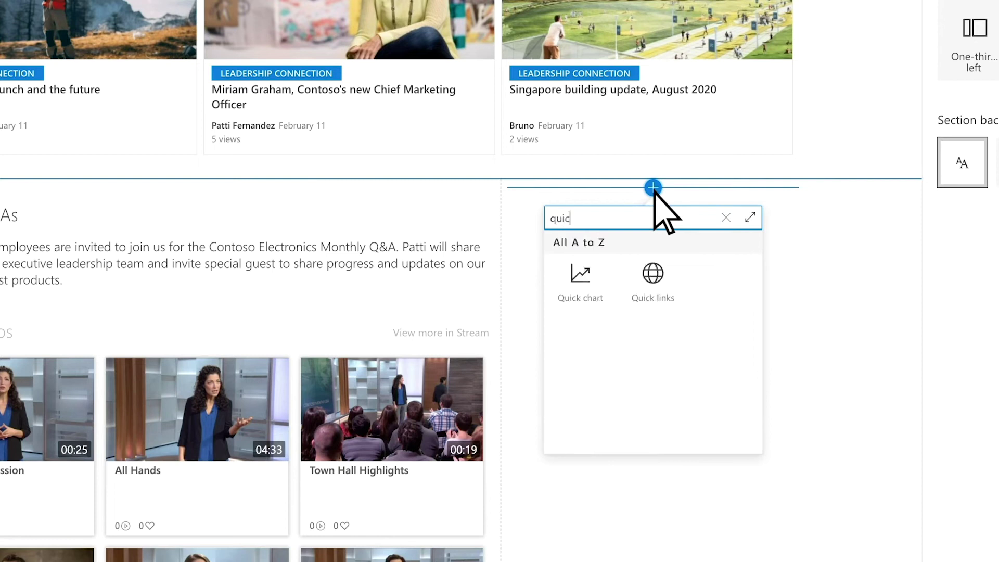
{"action": "left_click", "coordinate": [654, 307]}
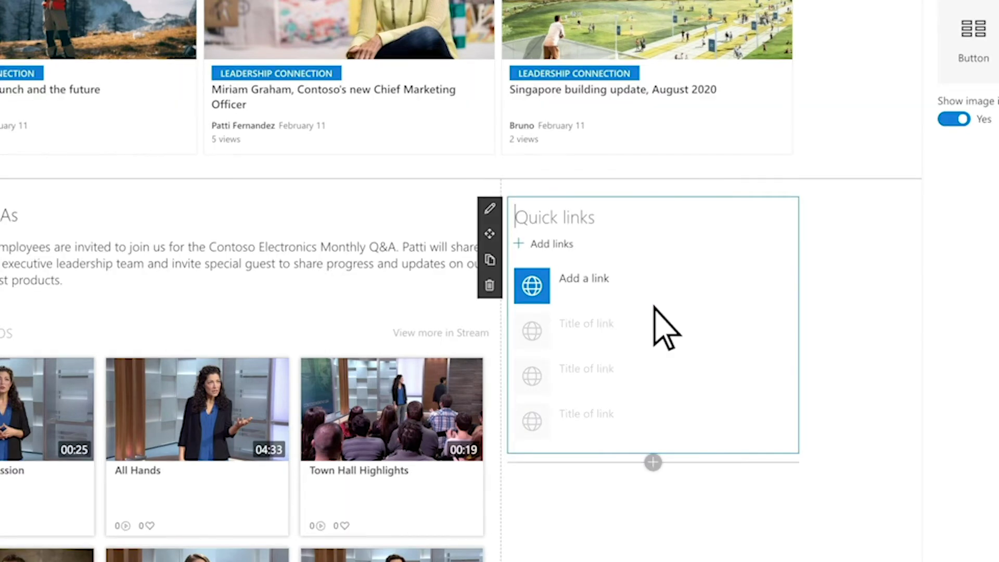
Title the Quick links web part "Recent communication" and use the List layout with descriptions shown
{"action": "type", "text": "Recent communication"}
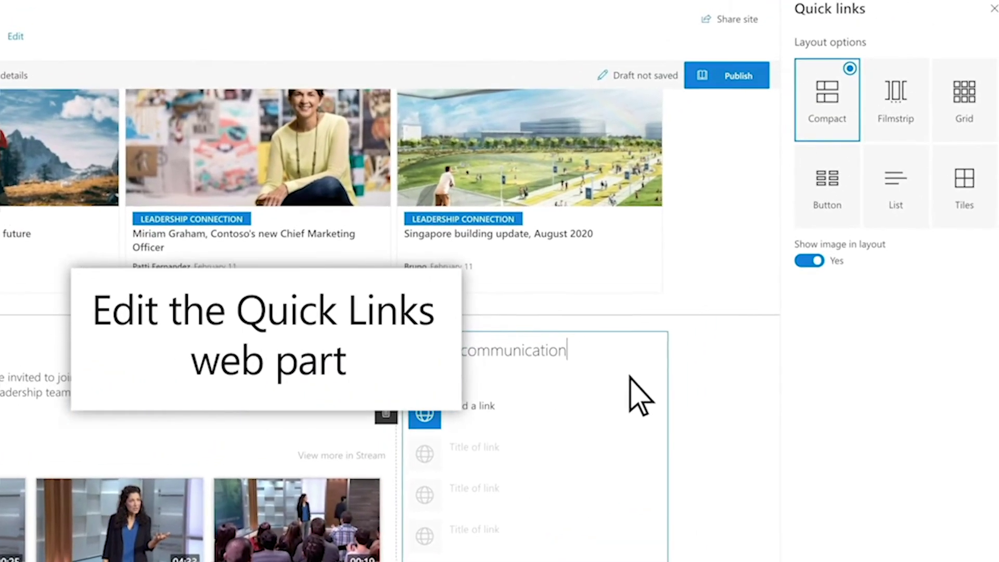
{"action": "left_click", "coordinate": [896, 215]}
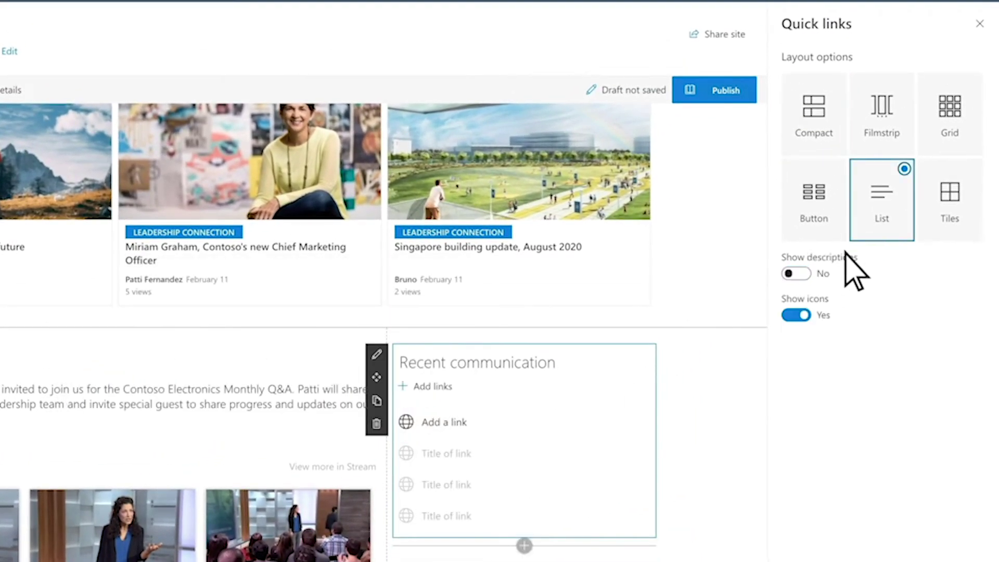
{"action": "left_click", "coordinate": [798, 274]}
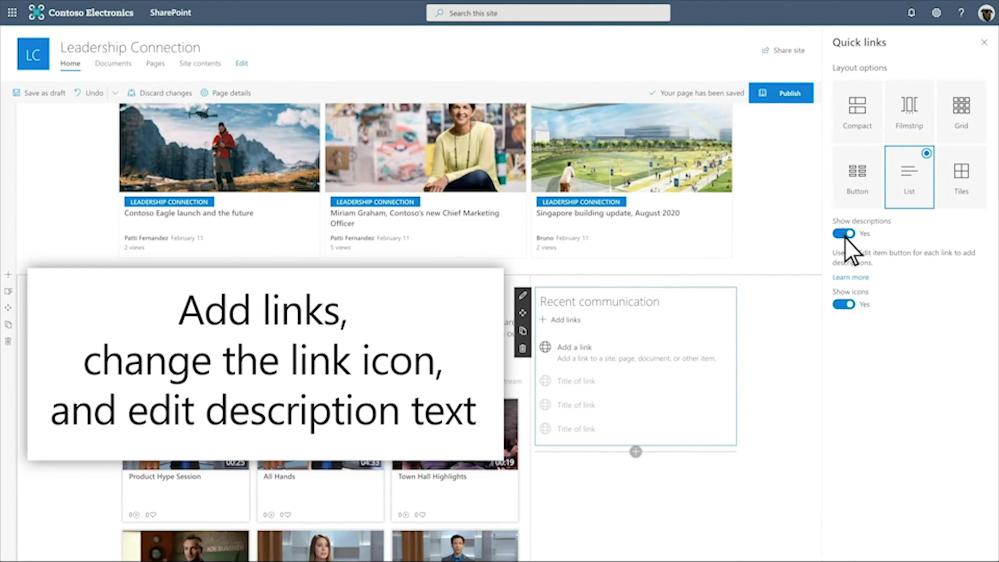
{"action": "scroll", "coordinate": [781, 320], "scroll_direction": "down", "scroll_amount": 4}
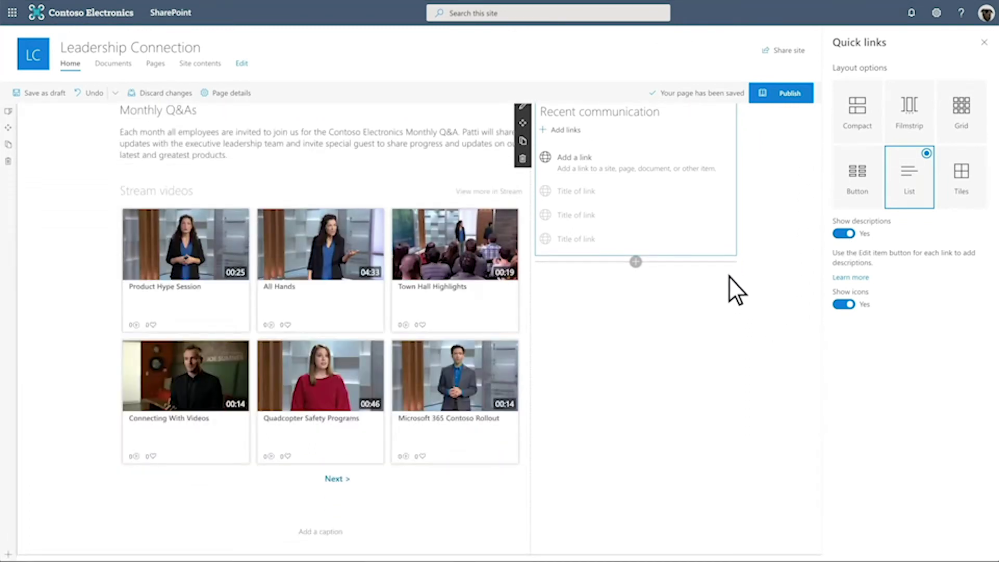
{"action": "left_click", "coordinate": [557, 131]}
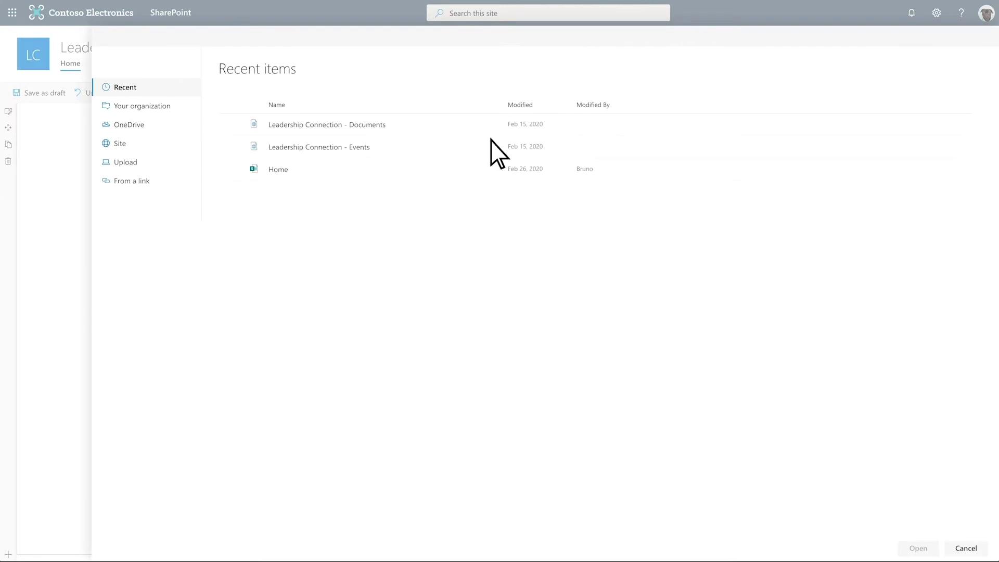
{"action": "left_click", "coordinate": [126, 183]}
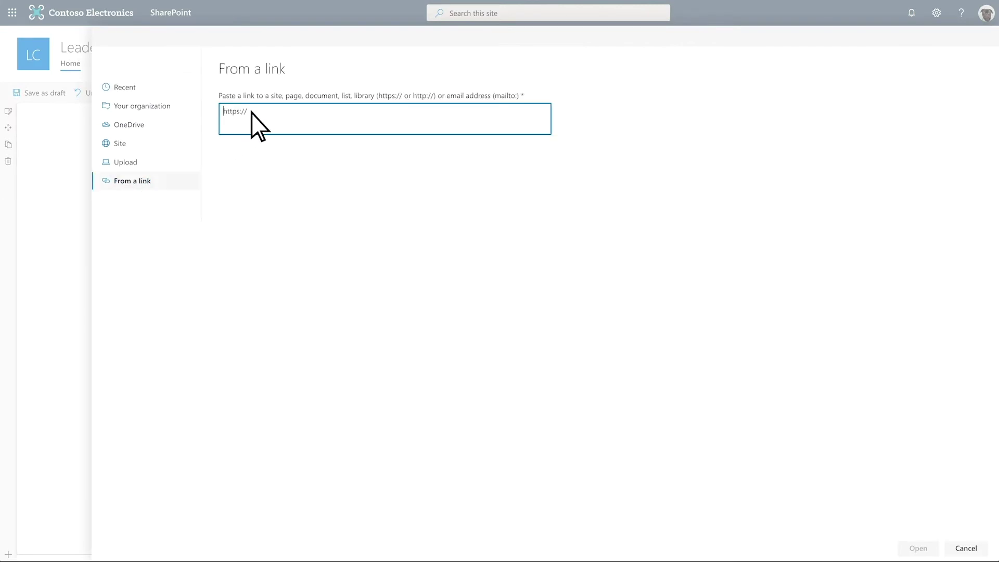
{"action": "type", "text": "https://m365x059021.sharepoint.com/sites/leadership-connection"}
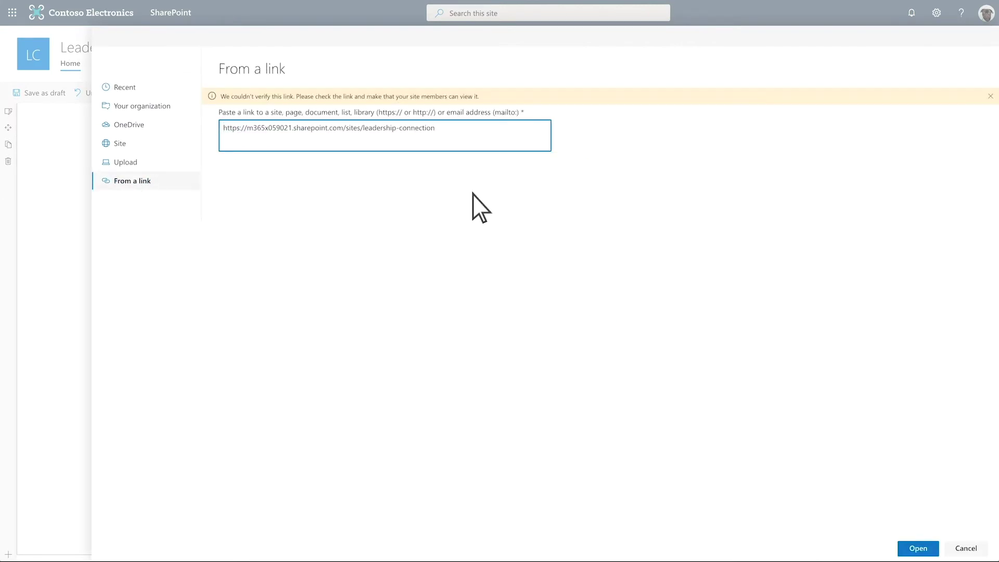
{"action": "left_click", "coordinate": [918, 547]}
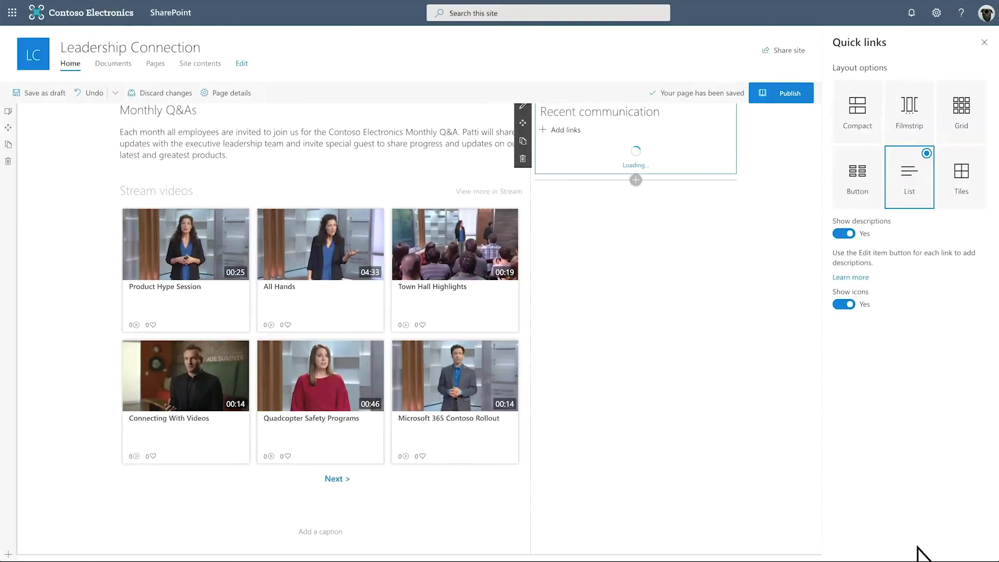
Set the new quick link's thumbnail to an icon, using the stream logo found by searching for "stream"
{"action": "scroll", "coordinate": [741, 316], "scroll_direction": "up", "scroll_amount": 2}
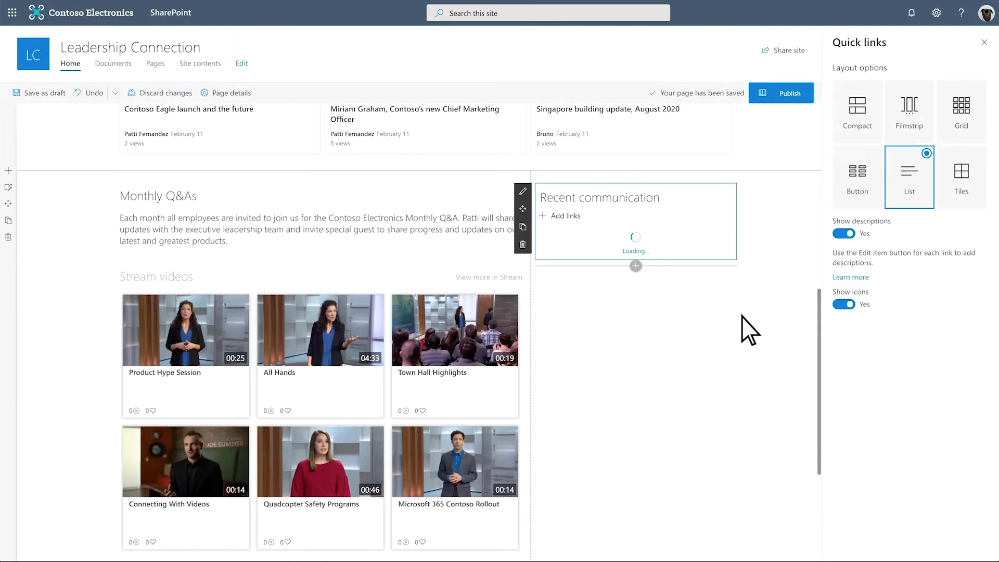
{"action": "left_click", "coordinate": [838, 226]}
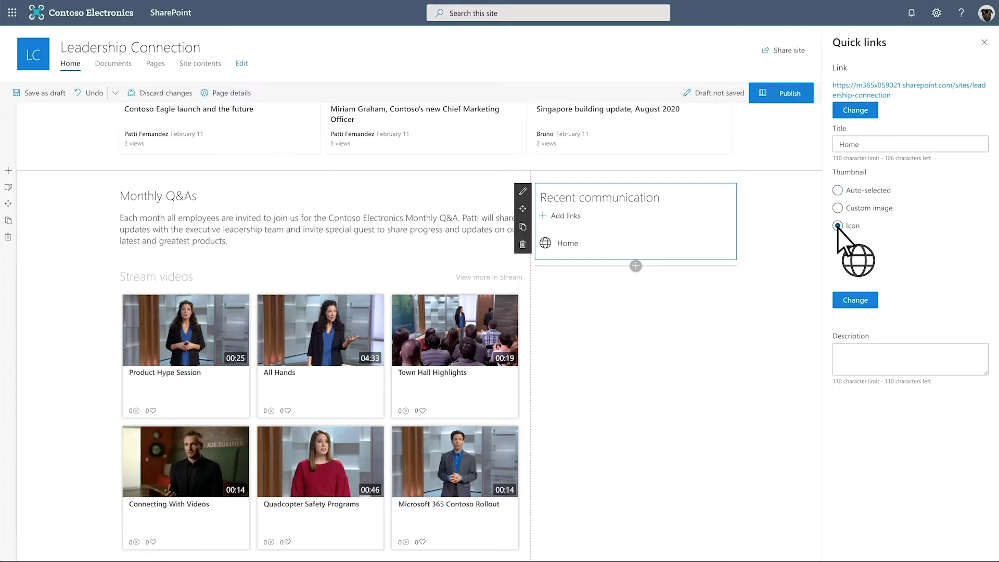
{"action": "left_click", "coordinate": [855, 301]}
{"action": "type", "text": "stream"}
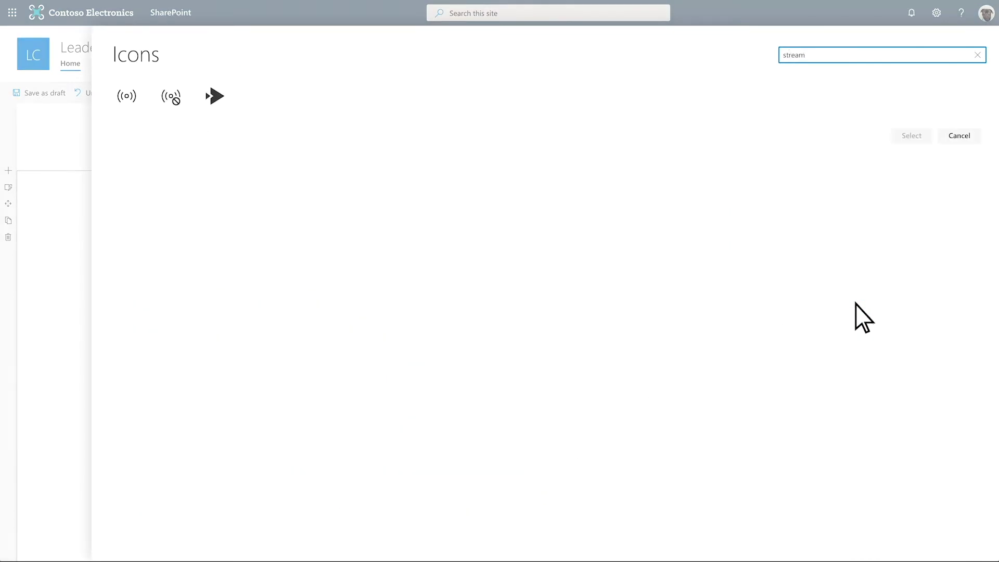
{"action": "left_click", "coordinate": [214, 109]}
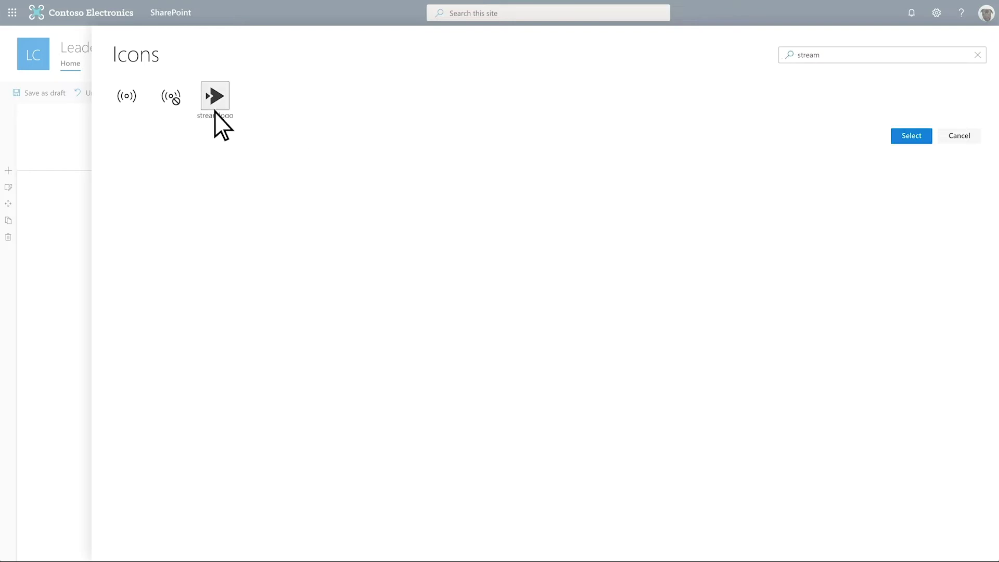
{"action": "left_click", "coordinate": [914, 140]}
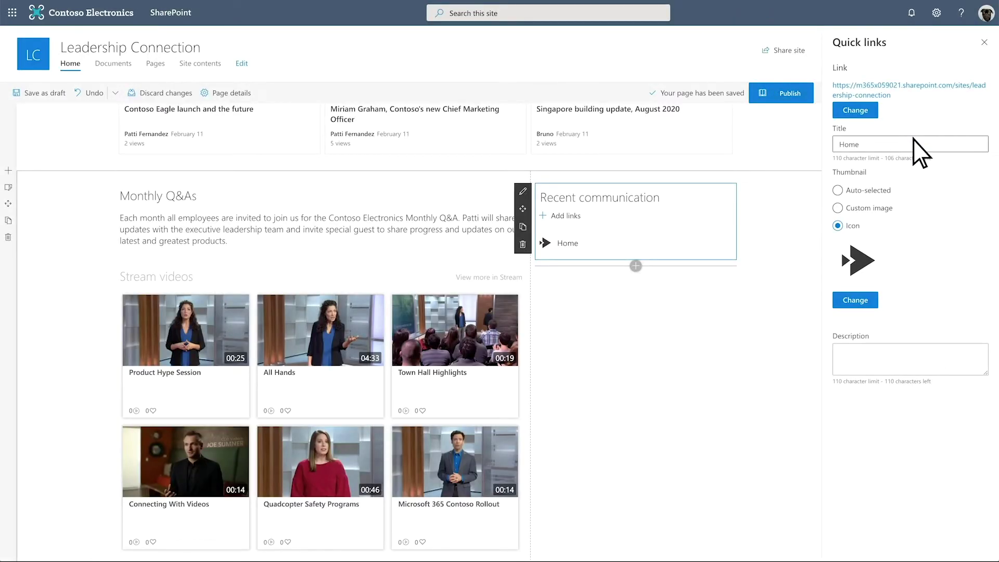
Set the title of the quick link to "Driving Success through leadership"
{"action": "left_click", "coordinate": [849, 145]}
{"action": "key", "text": "ctrl+a"}
{"action": "type", "text": "Driving Success through leadership"}
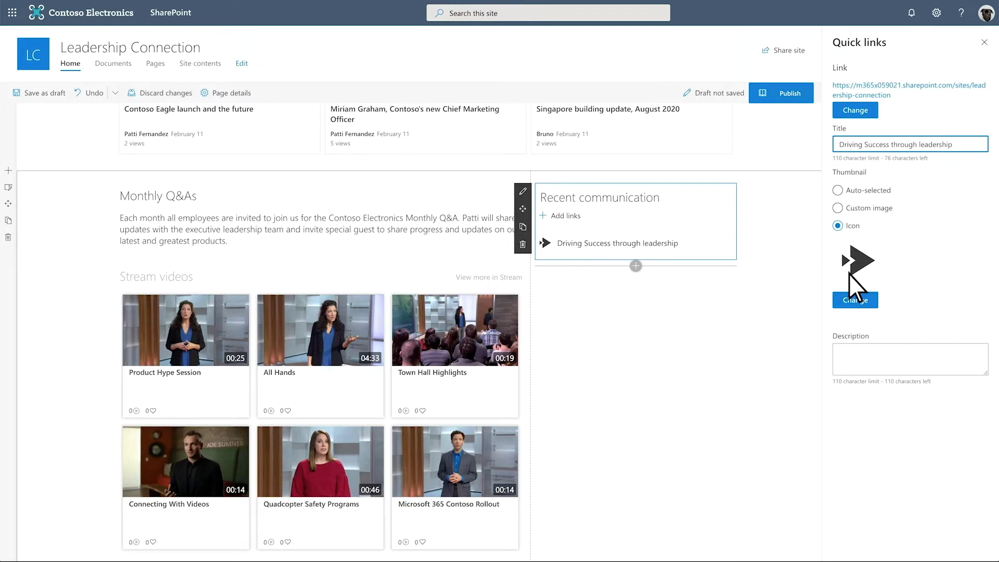
Set the quick link's description to "Skill building series focusing on soft-skill foundations that are leveraged in leadership"
{"action": "left_click", "coordinate": [849, 357]}
{"action": "type", "text": "Skill building series focusing on soft-skill foundations that are leveraged in leadership"}
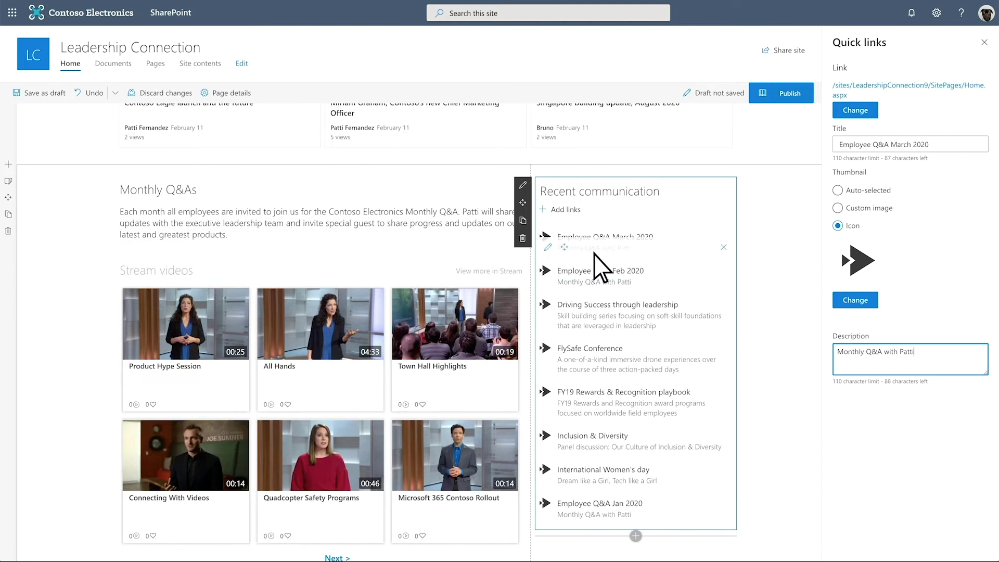
Reorder the Recent communication links so Employee Q&A Jan, Feb and March 2020 come last, in that order
{"action": "scroll", "coordinate": [564, 500], "scroll_direction": "down", "scroll_amount": 1}
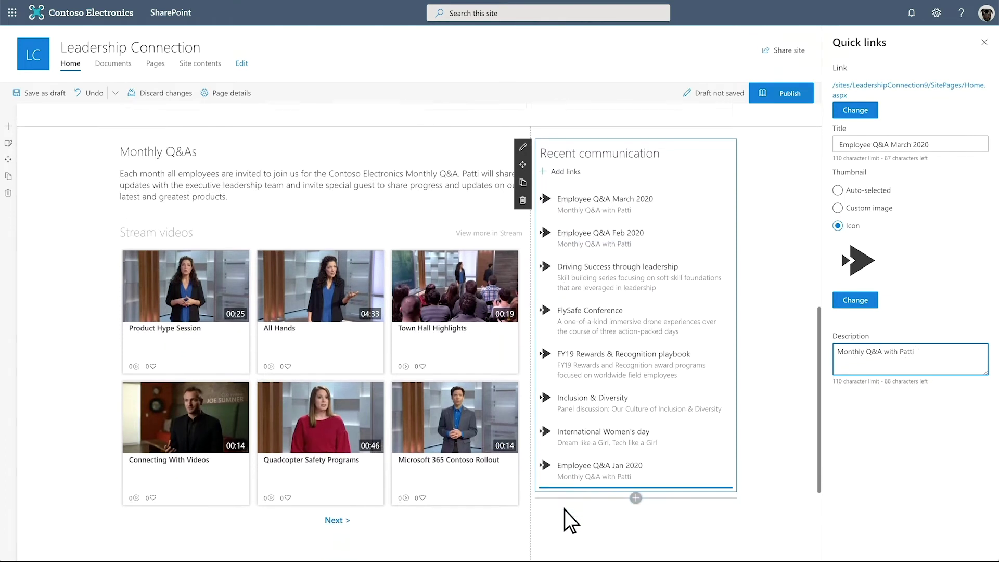
{"action": "left_click", "coordinate": [564, 510]}
{"action": "left_click", "coordinate": [564, 408]}
{"action": "left_click_drag", "start_coordinate": [564, 235], "coordinate": [564, 483]}
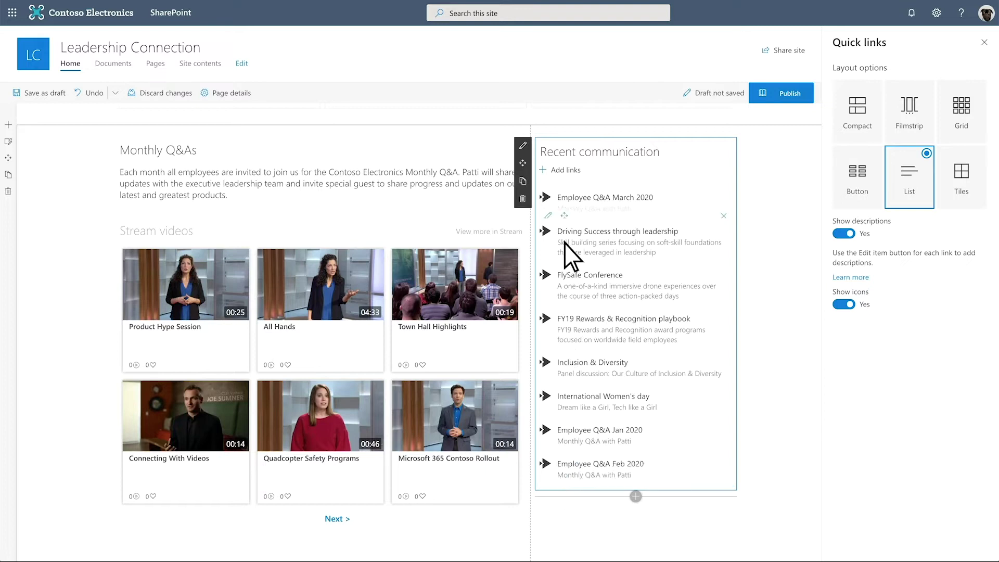
{"action": "left_click_drag", "start_coordinate": [565, 209], "coordinate": [564, 492]}
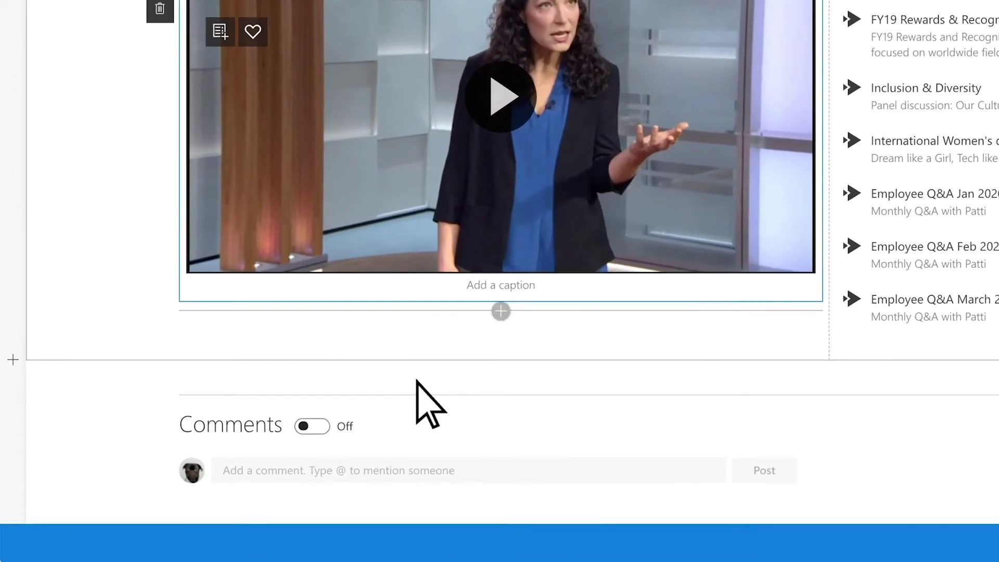
Add a one-third left section below the video section and insert the Yammer Conversations web part in its narrow column
{"action": "left_click", "coordinate": [13, 360]}
{"action": "left_click", "coordinate": [75, 453]}
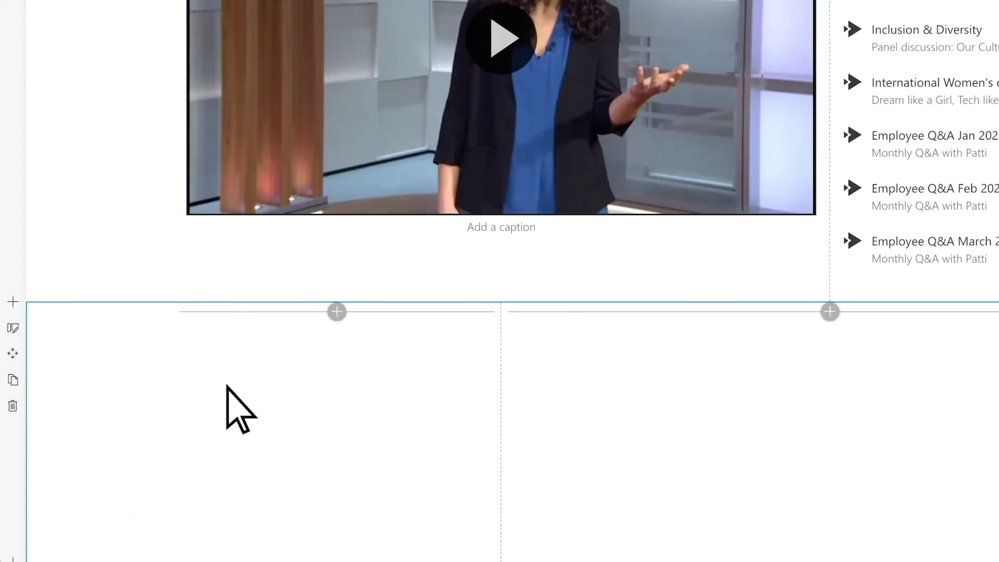
{"action": "left_click", "coordinate": [338, 313]}
{"action": "type", "text": "yam"}
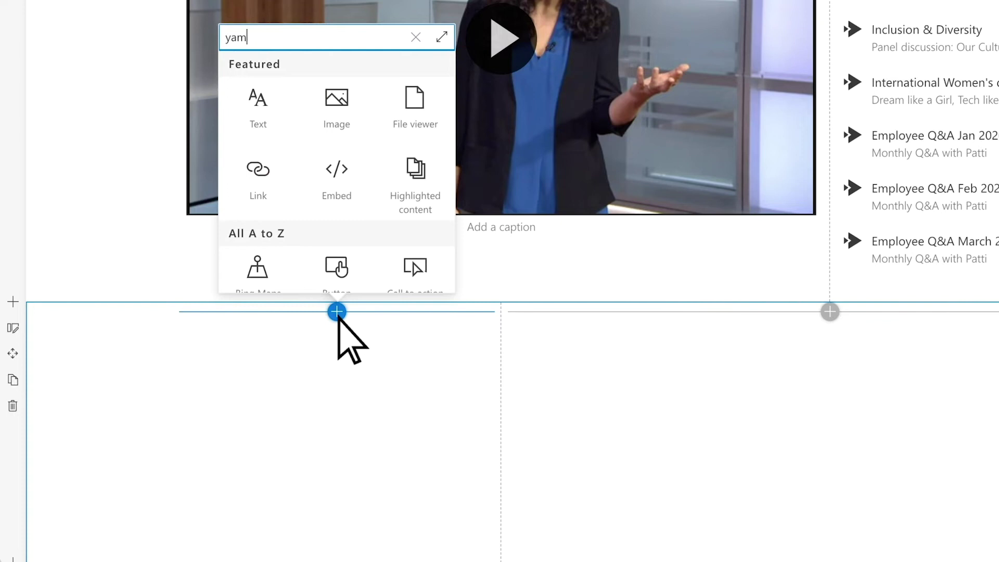
{"action": "type", "text": "m"}
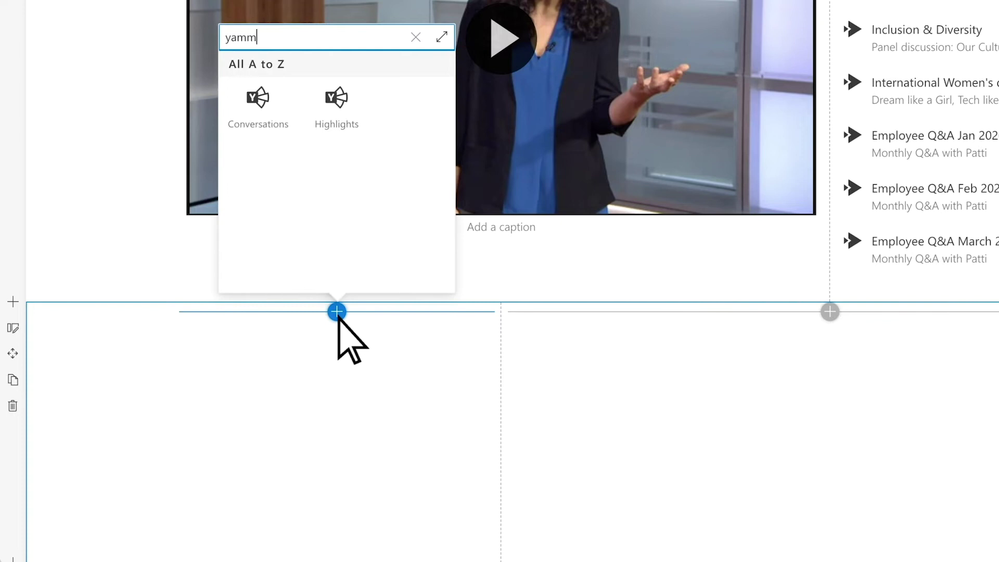
{"action": "left_click", "coordinate": [270, 134]}
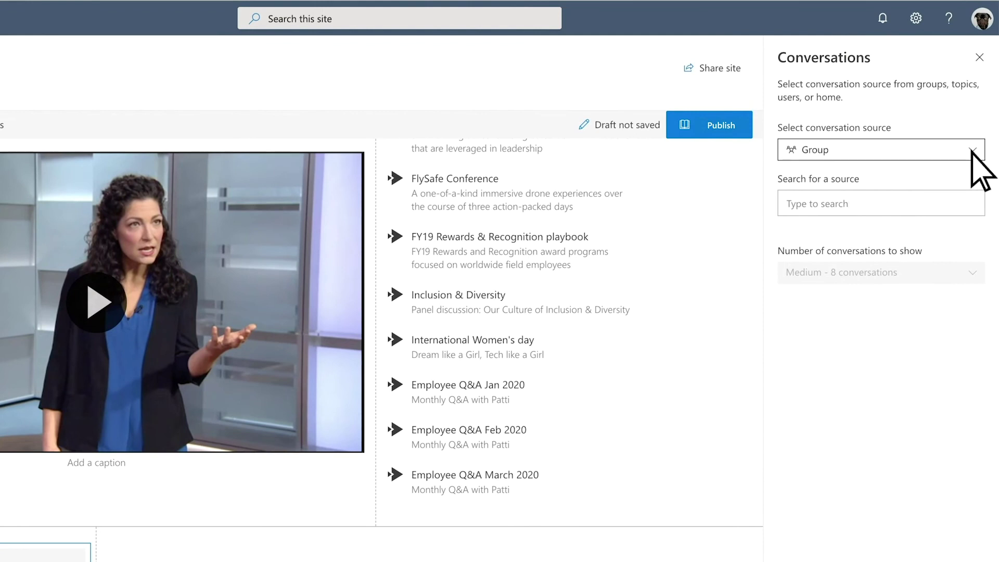
Set the conversation source to the Leadership Connection group and title the web part "Conversations with Leadership"
{"action": "left_click", "coordinate": [972, 151]}
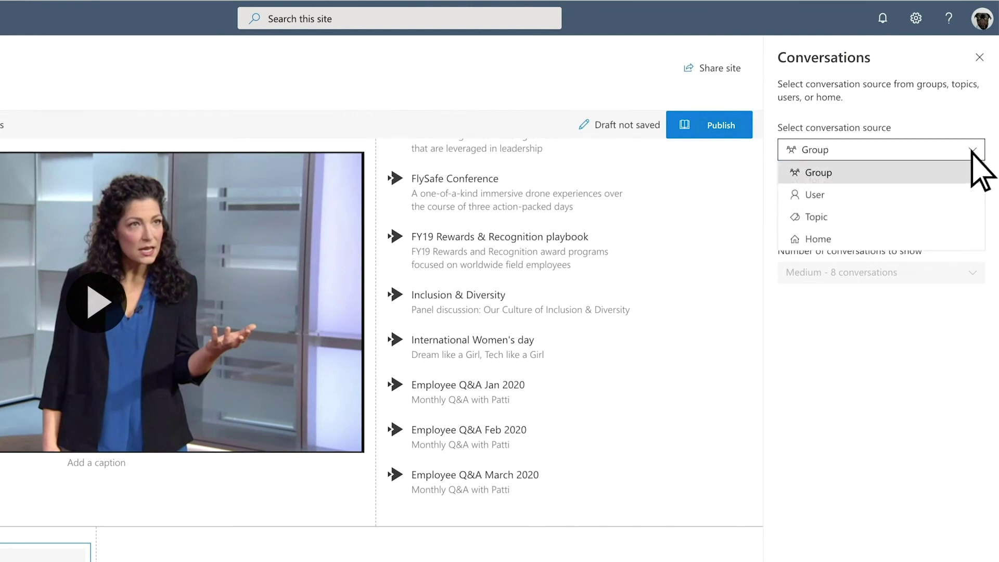
{"action": "left_click", "coordinate": [845, 174]}
{"action": "left_click", "coordinate": [811, 204]}
{"action": "type", "text": "leadership"}
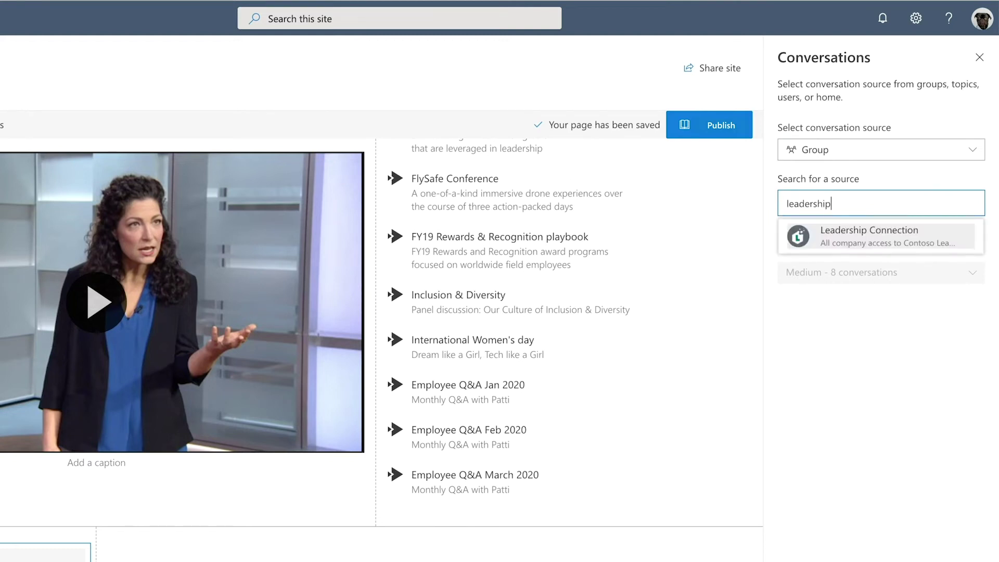
{"action": "left_click", "coordinate": [851, 235]}
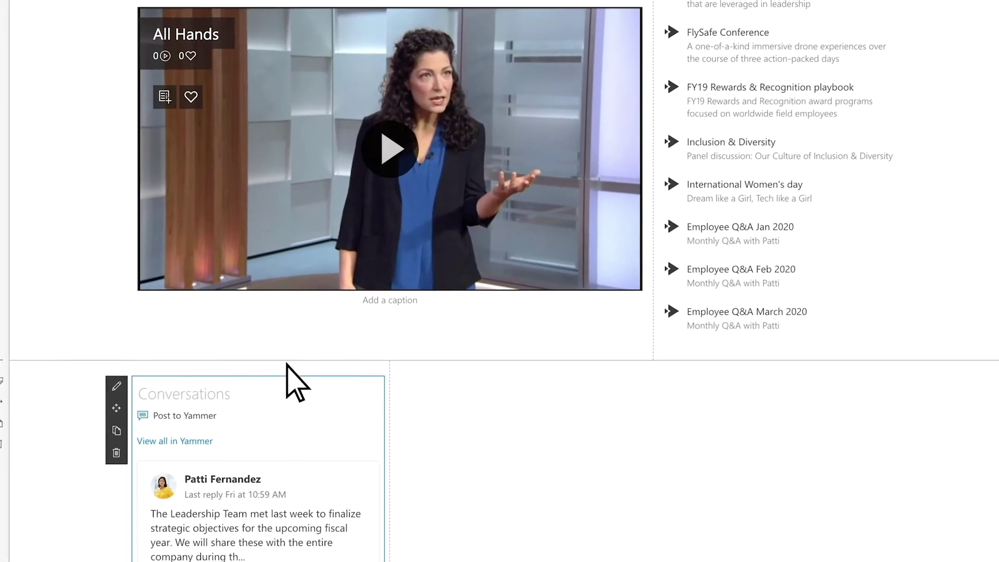
{"action": "left_click", "coordinate": [136, 423]}
{"action": "type", "text": "Conversations with Leadership"}
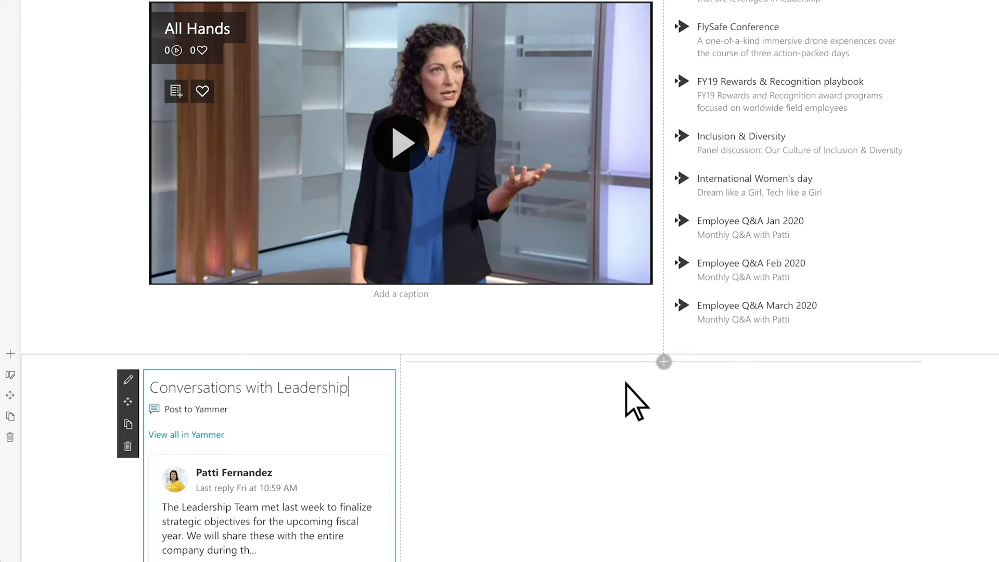
Insert a Hero web part in the wide column beside the conversations and set its layout to two layers
{"action": "scroll", "coordinate": [632, 401], "scroll_direction": "down", "scroll_amount": 5}
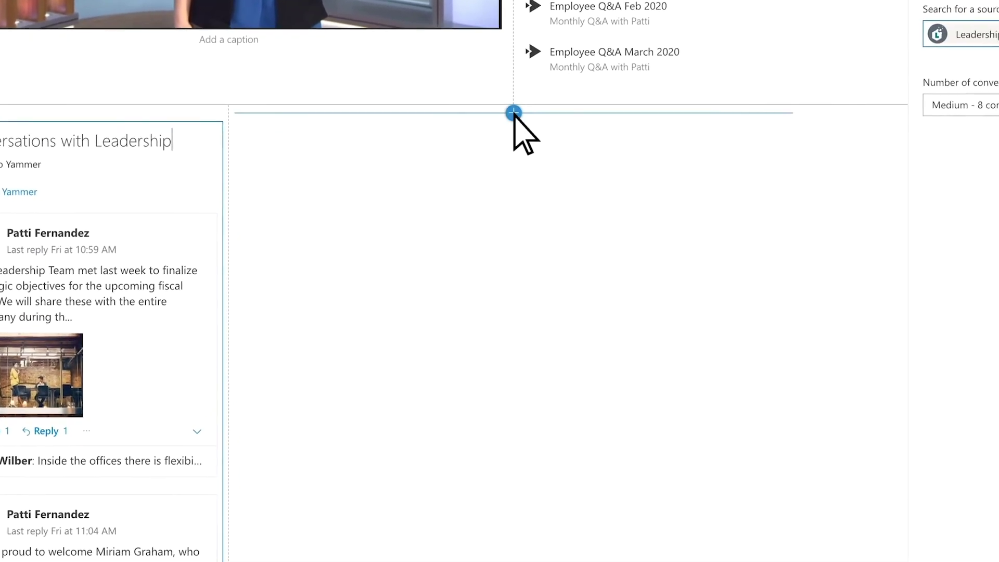
{"action": "left_click", "coordinate": [591, 118]}
{"action": "type", "text": "hero"}
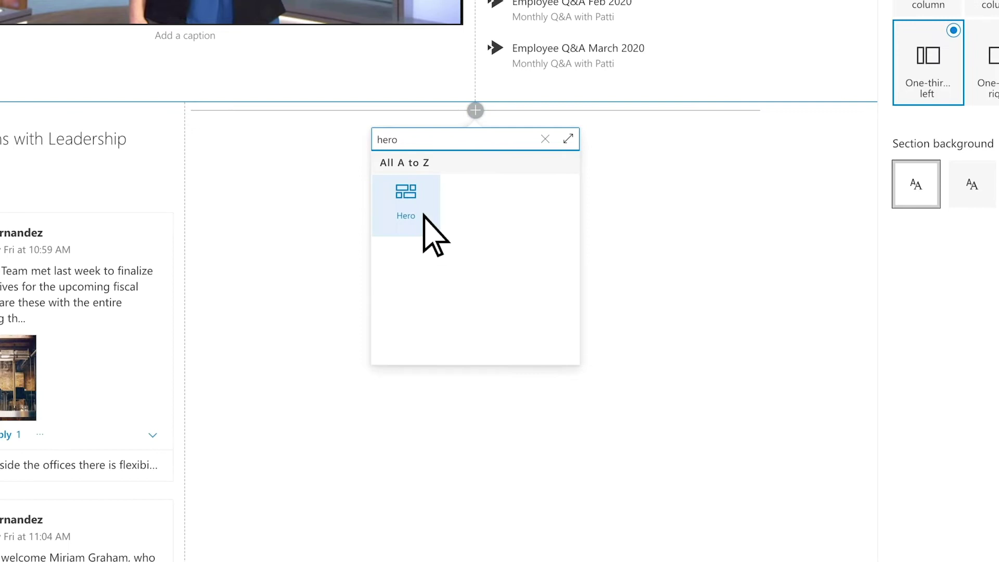
{"action": "left_click", "coordinate": [423, 215]}
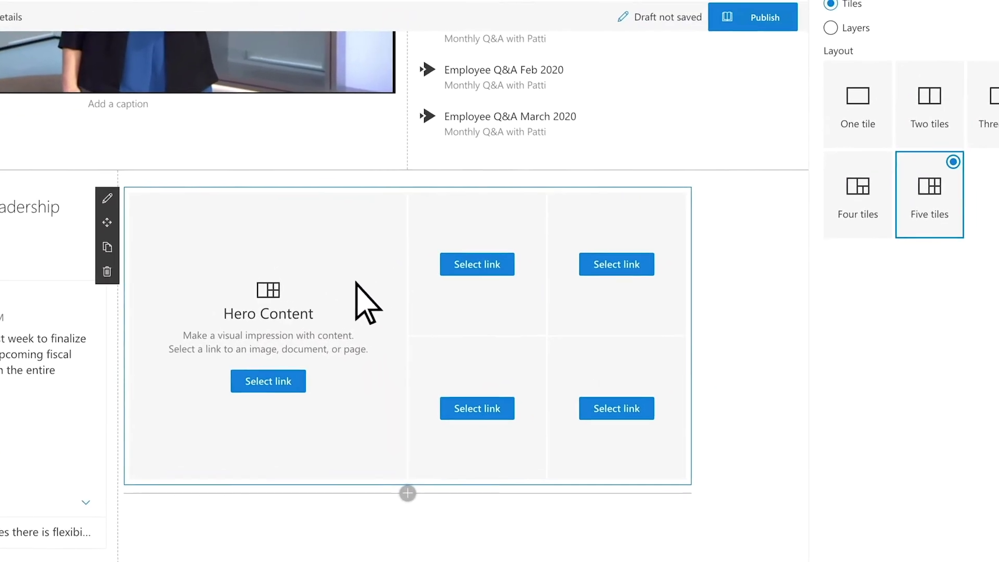
{"action": "left_click", "coordinate": [834, 24]}
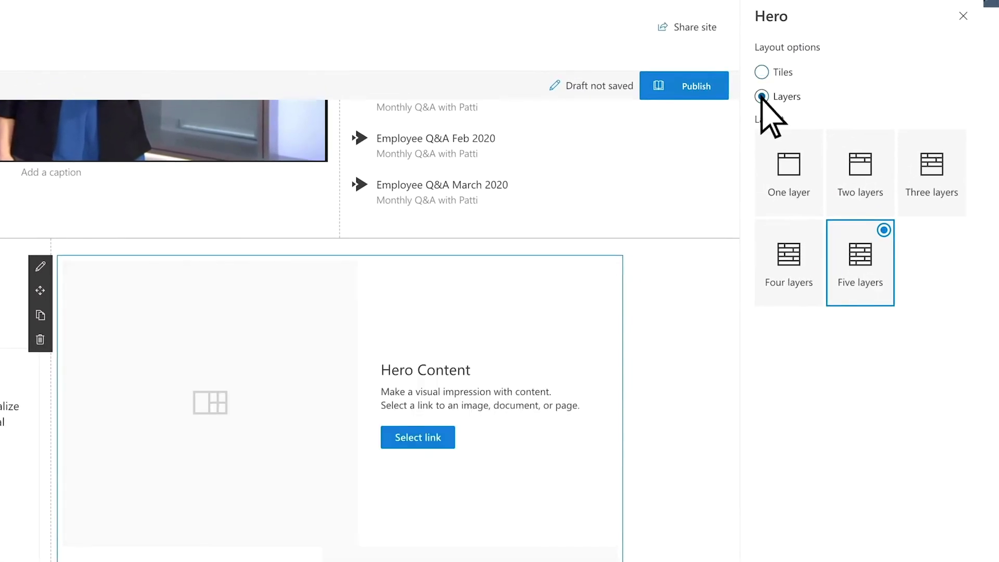
{"action": "left_click", "coordinate": [868, 151]}
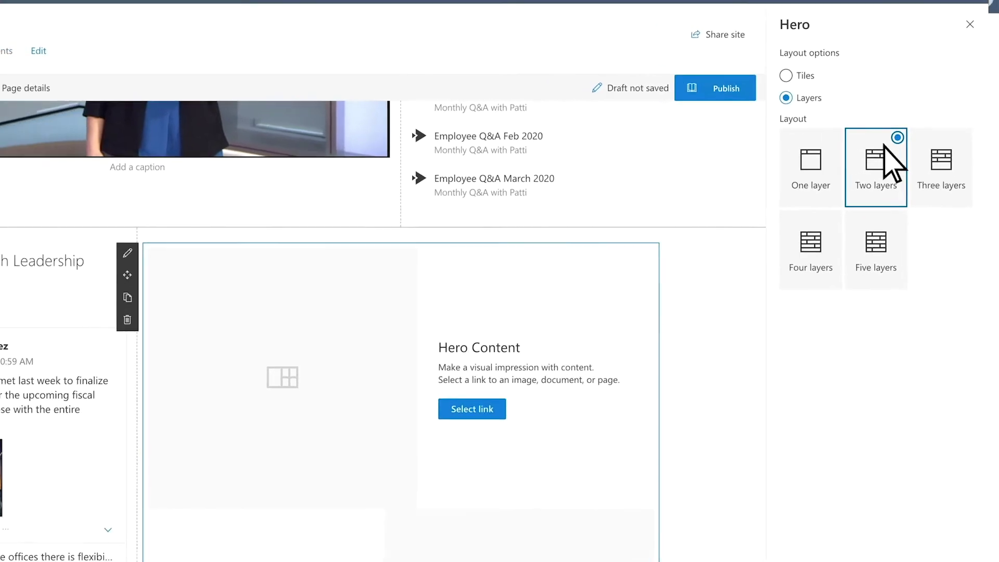
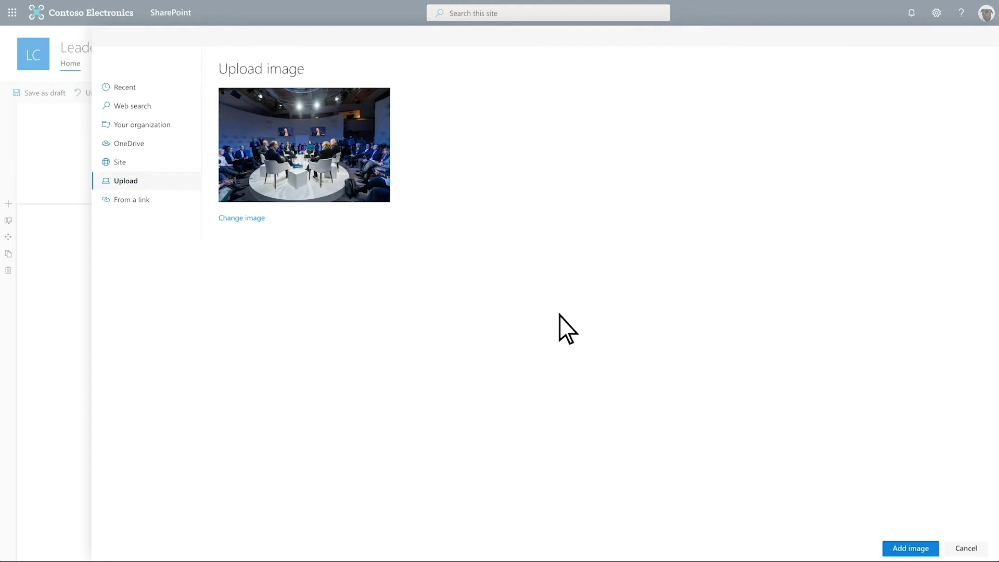
Add the uploaded stage photo to the Leadership Summit 2020 layer and show its call to action link
{"action": "left_click", "coordinate": [904, 551]}
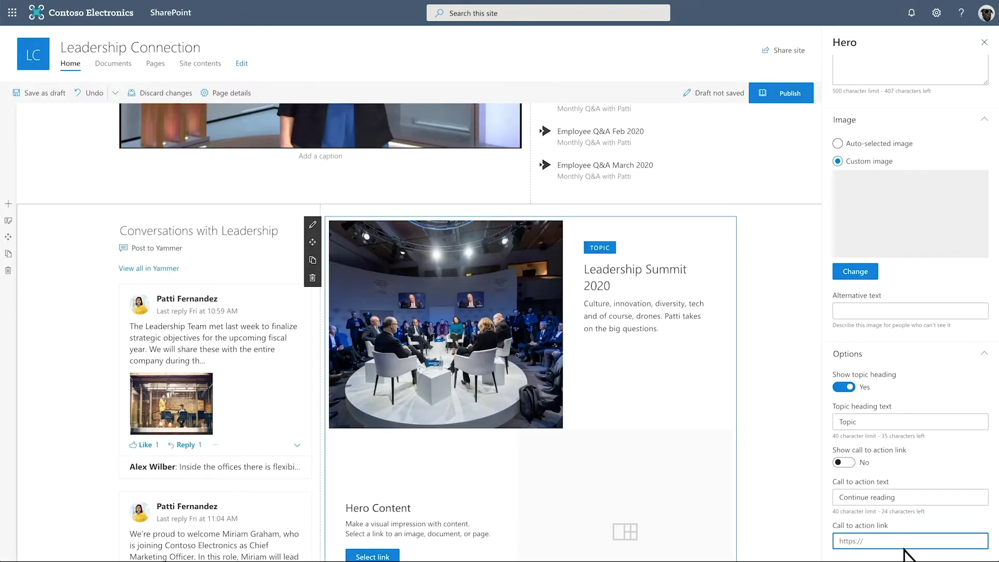
{"action": "left_click", "coordinate": [845, 464]}
Link the second Hero layer to the Home page from the recent items
{"action": "scroll", "coordinate": [764, 391], "scroll_direction": "down", "scroll_amount": 3}
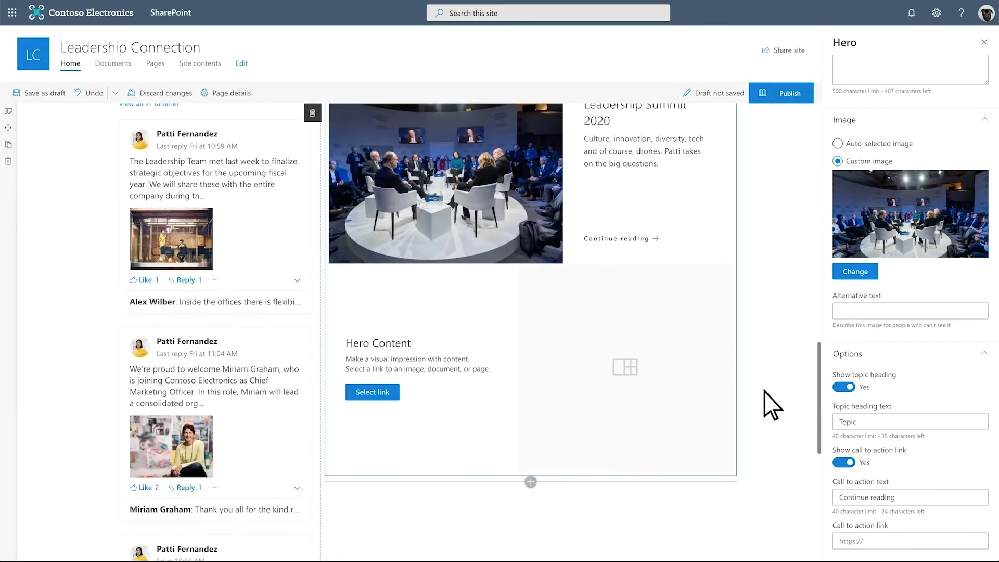
{"action": "left_click", "coordinate": [373, 393]}
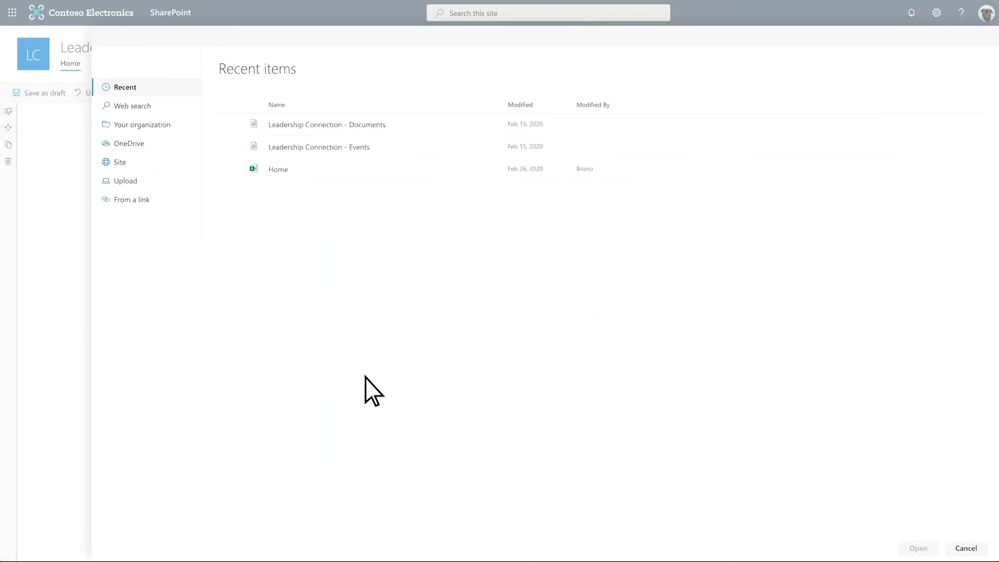
{"action": "left_click", "coordinate": [272, 169]}
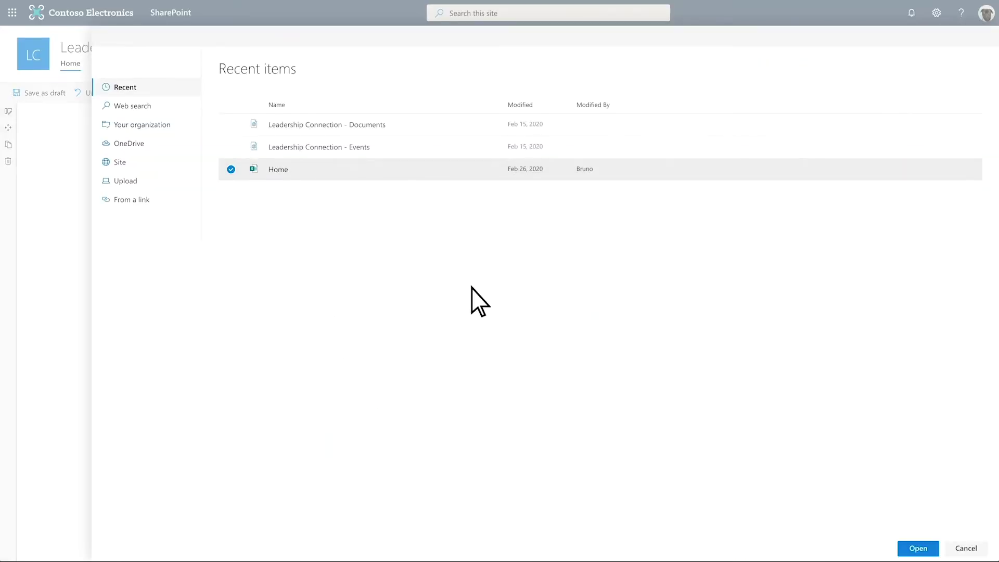
{"action": "left_click", "coordinate": [914, 548]}
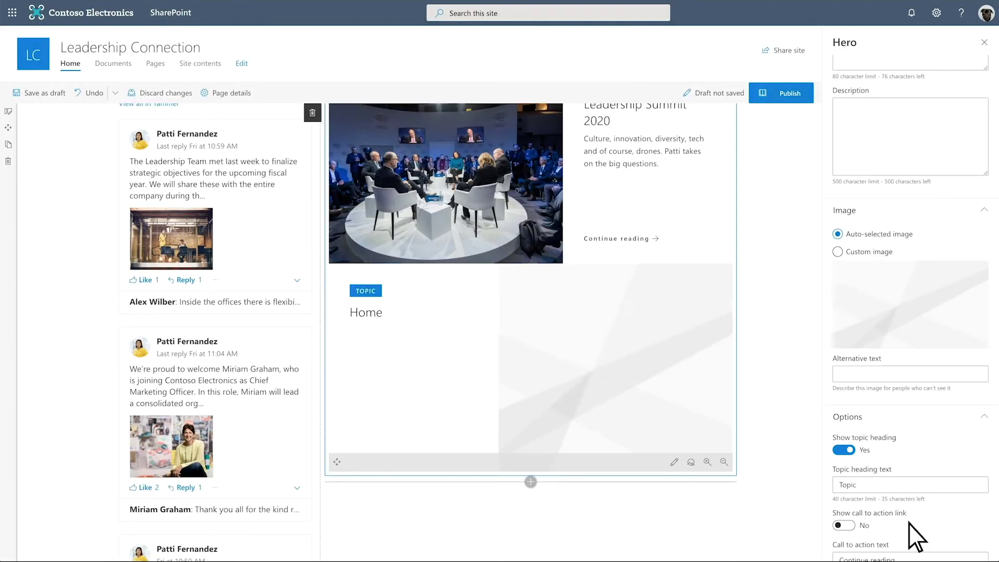
Title the second Hero layer as the flagship store opening announcement and describe the Redmond, WA store's public opening on July 10, 2020
{"action": "scroll", "coordinate": [871, 287], "scroll_direction": "up", "scroll_amount": 2}
{"action": "triple_click", "coordinate": [846, 125]}
{"action": "type", "text": "Patti announces flagship store opening"}
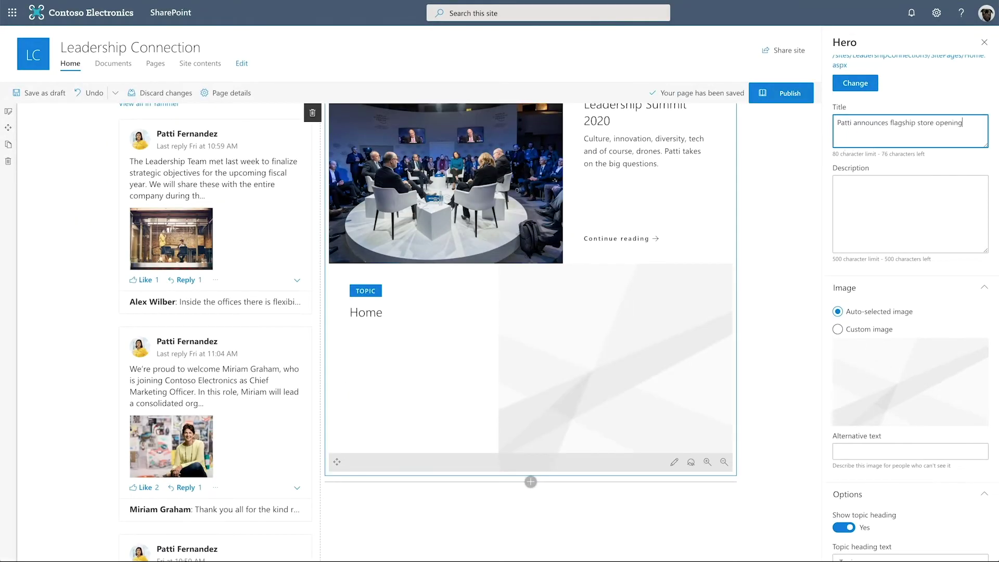
{"action": "left_click", "coordinate": [877, 196]}
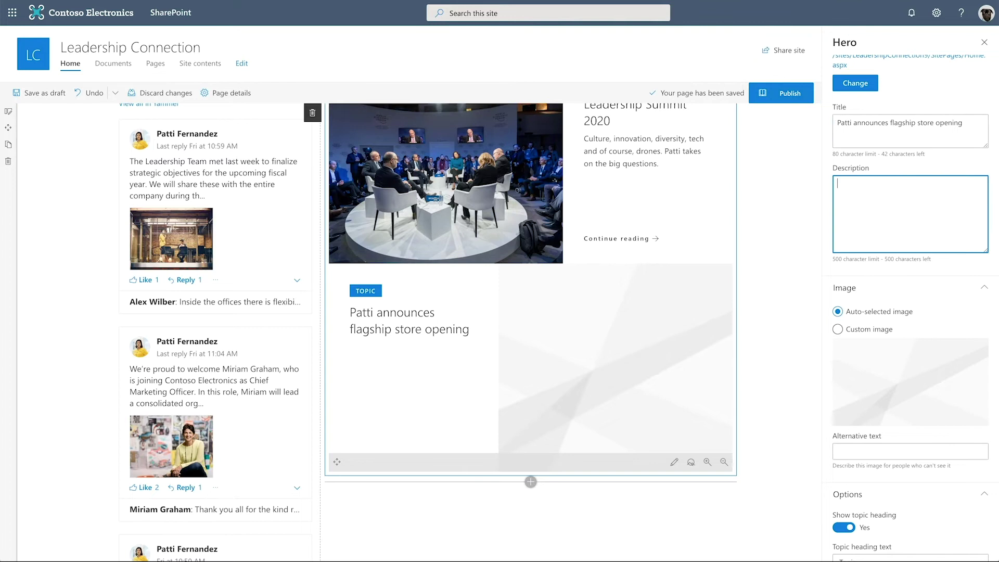
{"action": "type", "text": "Contoso Electronics has announced that its flagship store in Redmond, WA will open to the general public on July 10, 2020."}
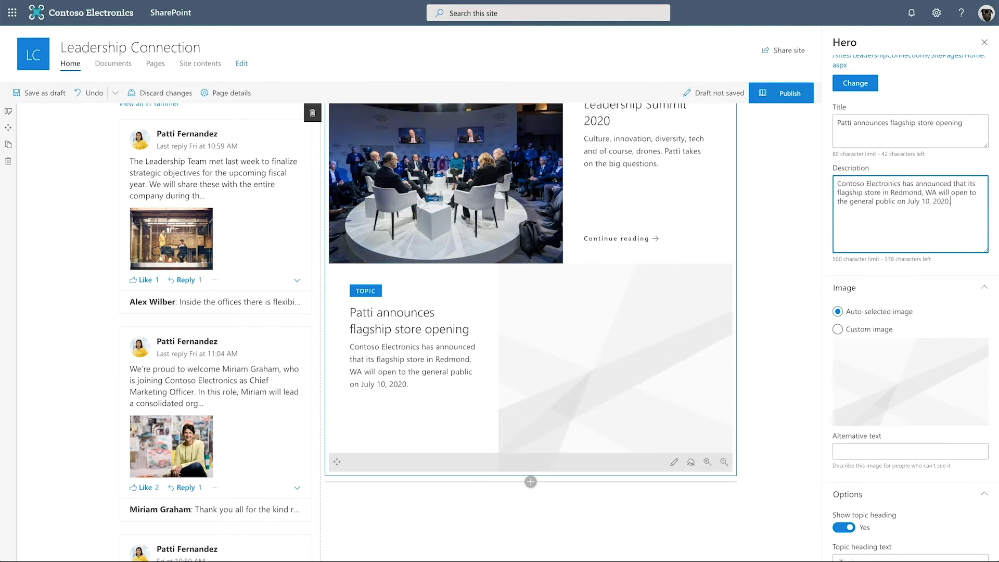
Give the flagship store layer a custom image by uploading the Contoso Electronics storefront picture
{"action": "left_click", "coordinate": [838, 329]}
{"action": "left_click", "coordinate": [850, 439]}
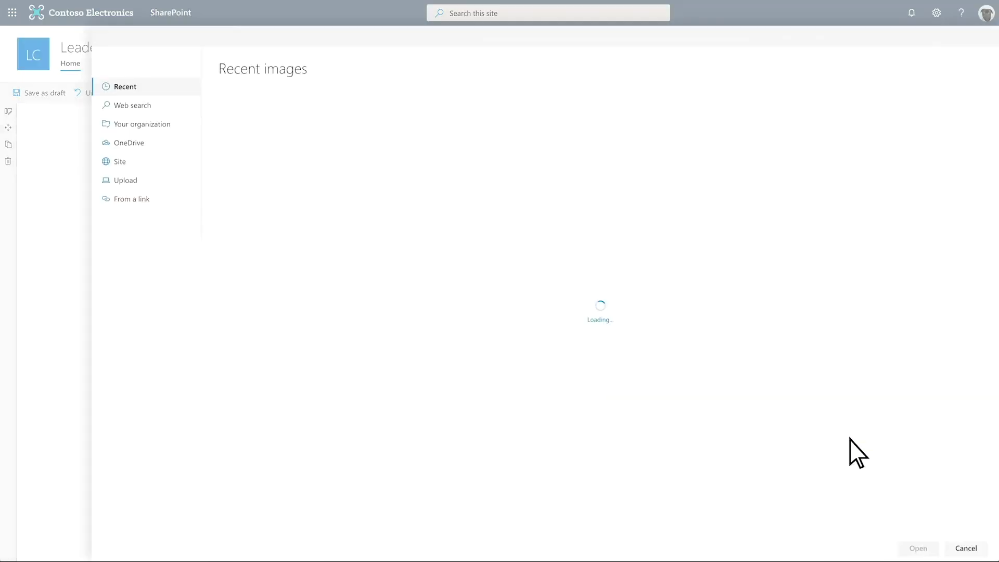
{"action": "left_click", "coordinate": [125, 181]}
{"action": "double_click", "coordinate": [472, 223]}
{"action": "left_click", "coordinate": [911, 549]}
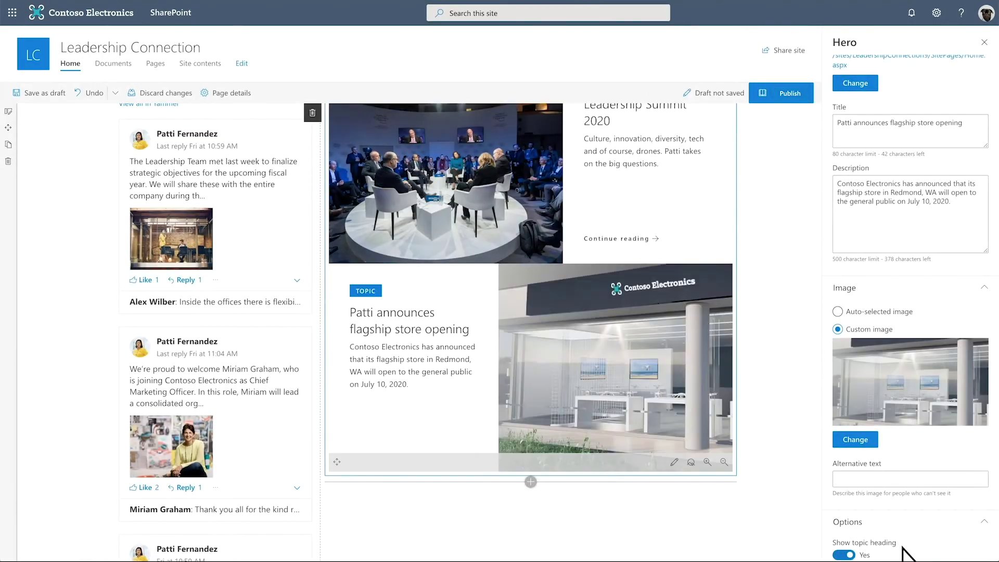
Show the call to action link on the flagship store layer and set its topic heading to "Announcement"
{"action": "scroll", "coordinate": [903, 549], "scroll_direction": "down", "scroll_amount": 3}
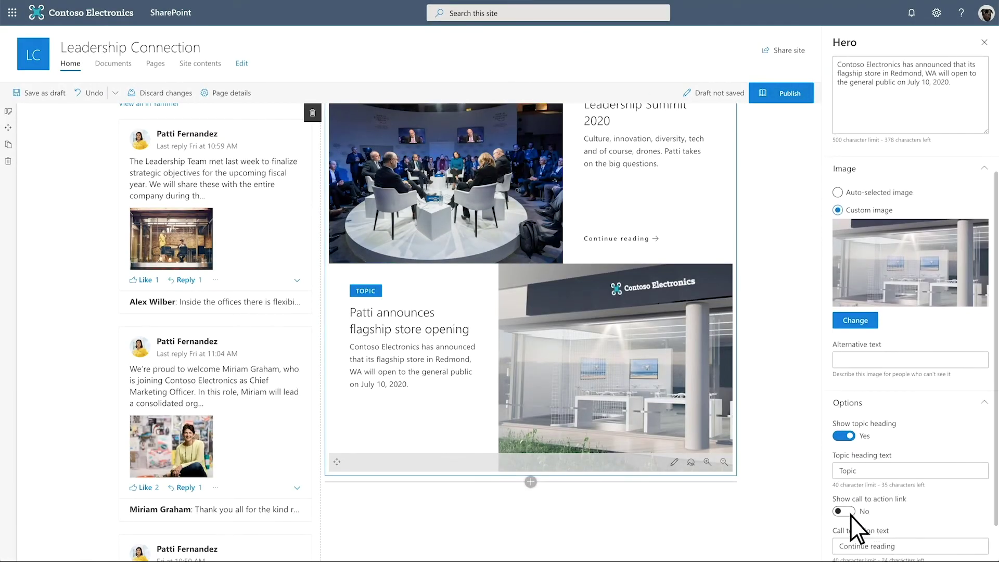
{"action": "left_click", "coordinate": [848, 513]}
{"action": "scroll", "coordinate": [848, 513], "scroll_direction": "down", "scroll_amount": 1}
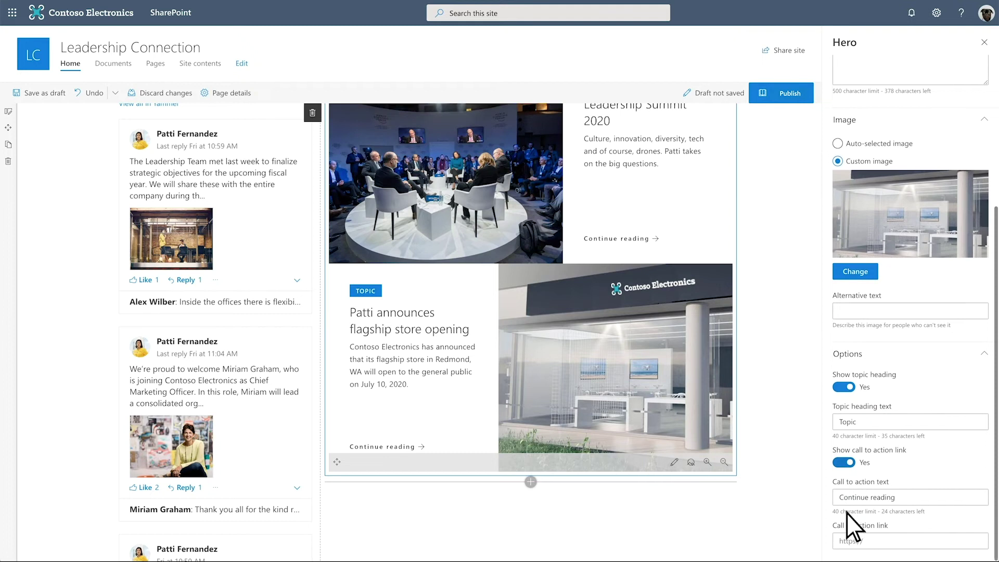
{"action": "double_click", "coordinate": [847, 423]}
{"action": "type", "text": "Announcement"}
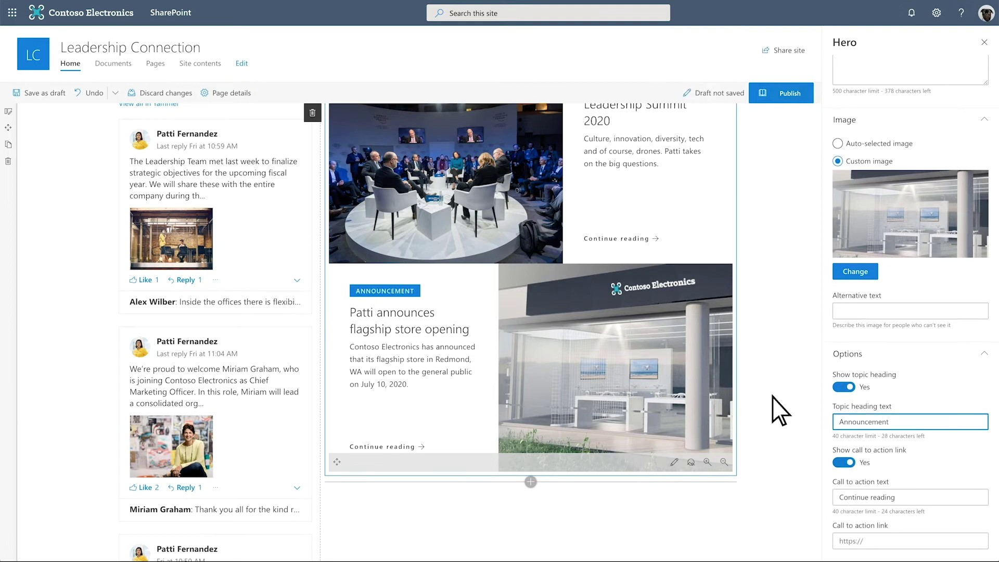
Set the topic heading of the Leadership Summit 2020 layer to "Leadership"
{"action": "scroll", "coordinate": [772, 398], "scroll_direction": "up", "scroll_amount": 2}
{"action": "left_click", "coordinate": [690, 298]}
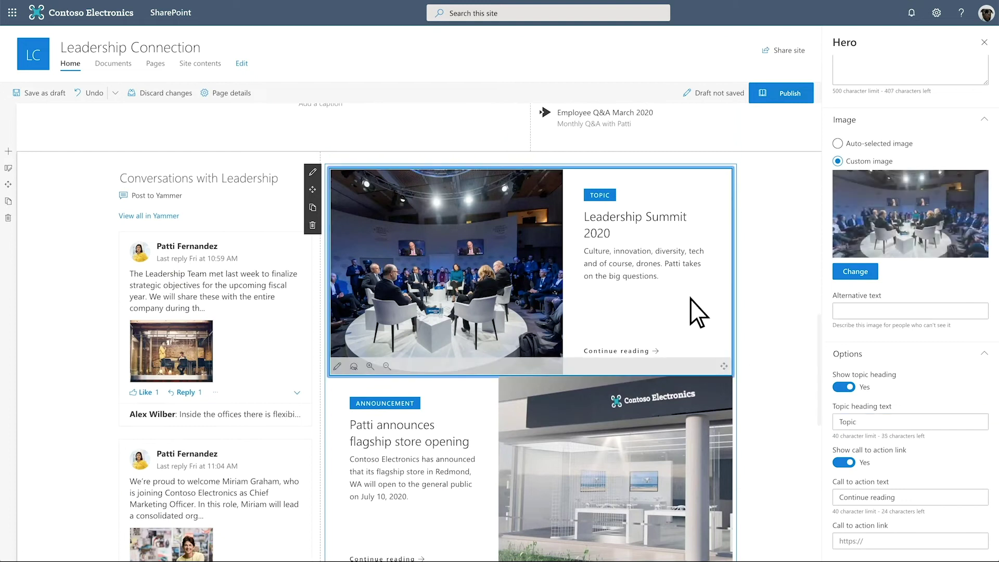
{"action": "double_click", "coordinate": [849, 424]}
{"action": "type", "text": "Leadership"}
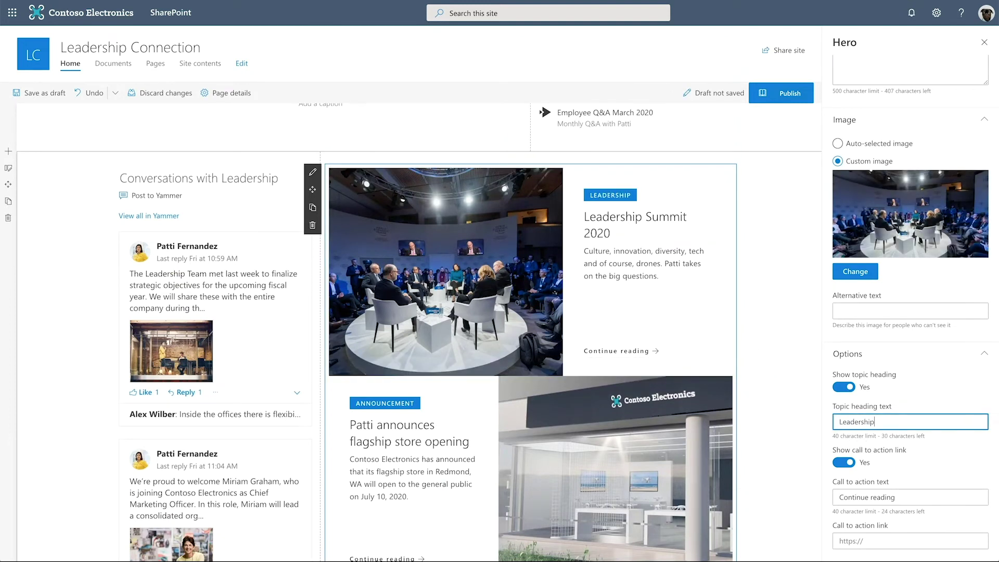
Add an Events web part beneath the Hero web part and title it "Leadership event calendar"
{"action": "scroll", "coordinate": [776, 432], "scroll_direction": "down", "scroll_amount": 4}
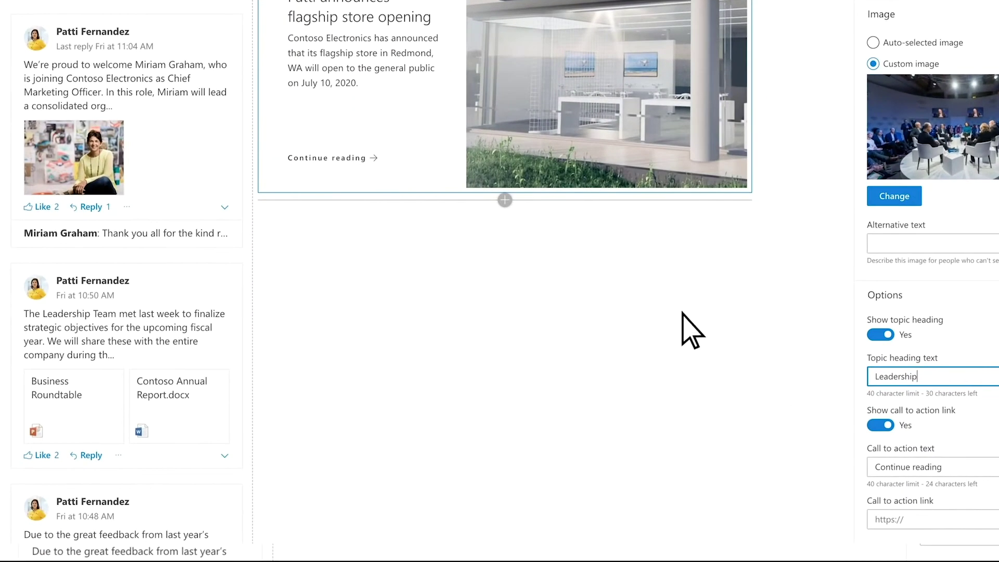
{"action": "left_click", "coordinate": [505, 200]}
{"action": "type", "text": "event"}
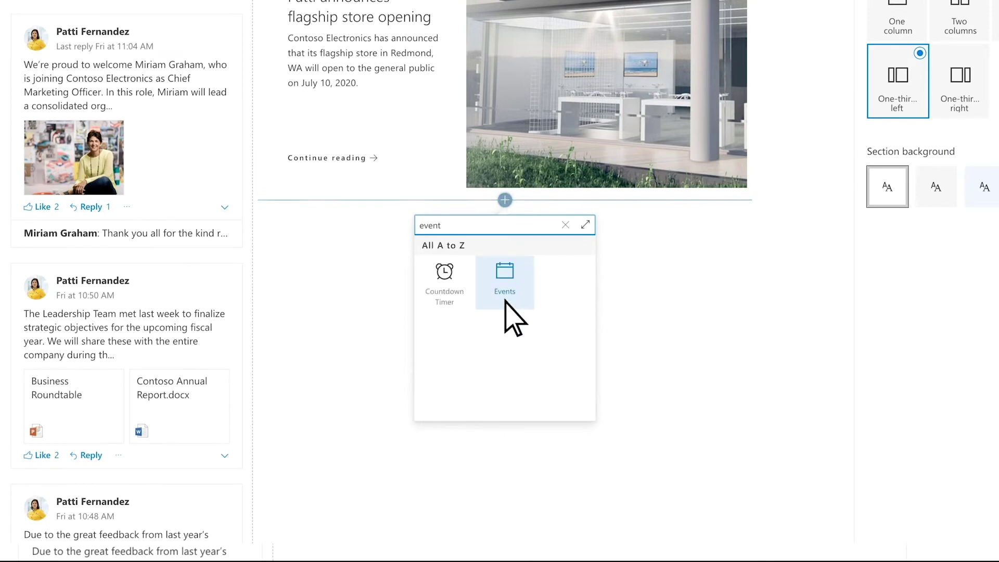
{"action": "left_click", "coordinate": [505, 301]}
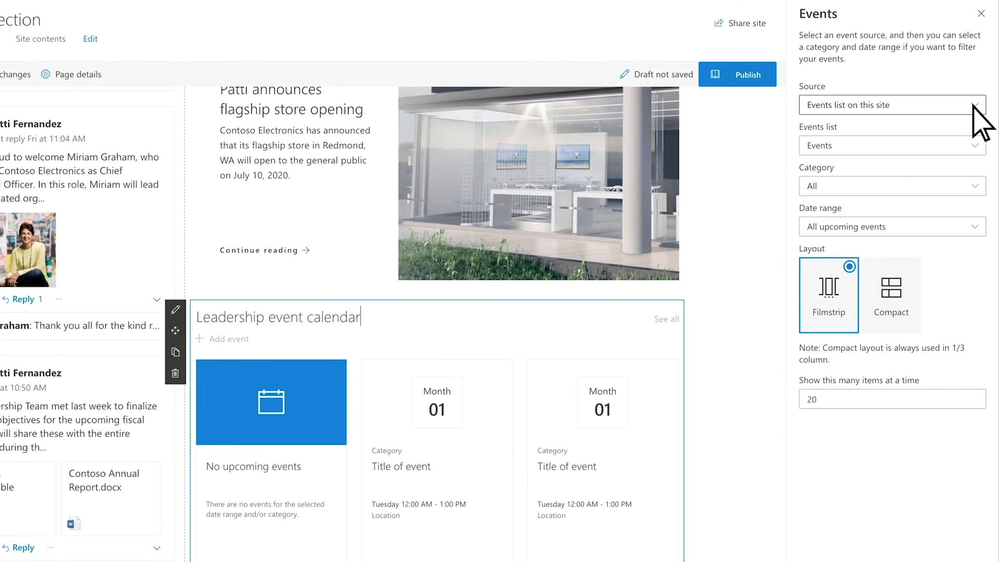
Set the Events source to Select sites, search for "leadership" and choose the Leadership Connection site that holds the events
{"action": "left_click", "coordinate": [974, 106]}
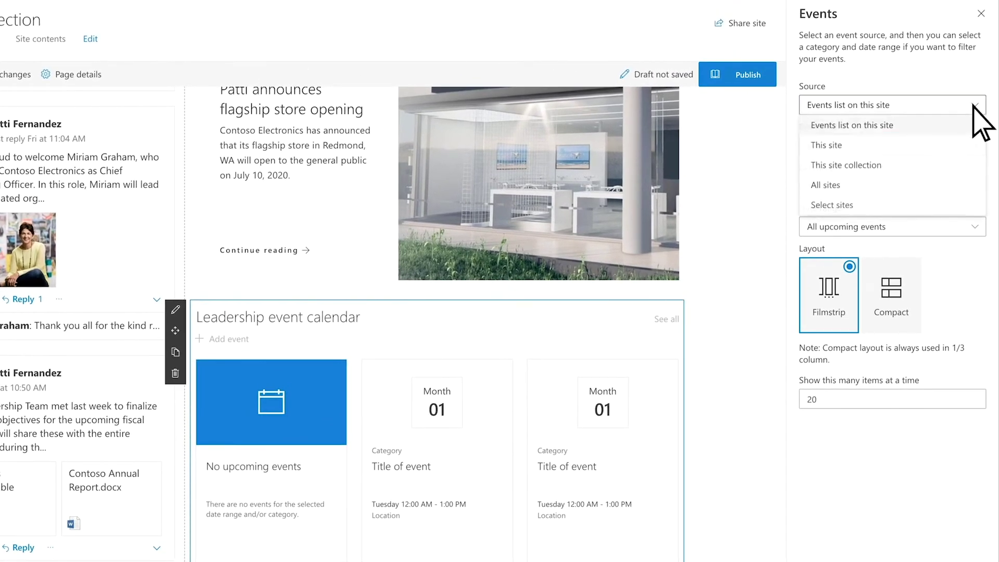
{"action": "left_click", "coordinate": [858, 208]}
{"action": "left_click", "coordinate": [839, 160]}
{"action": "type", "text": "lea"}
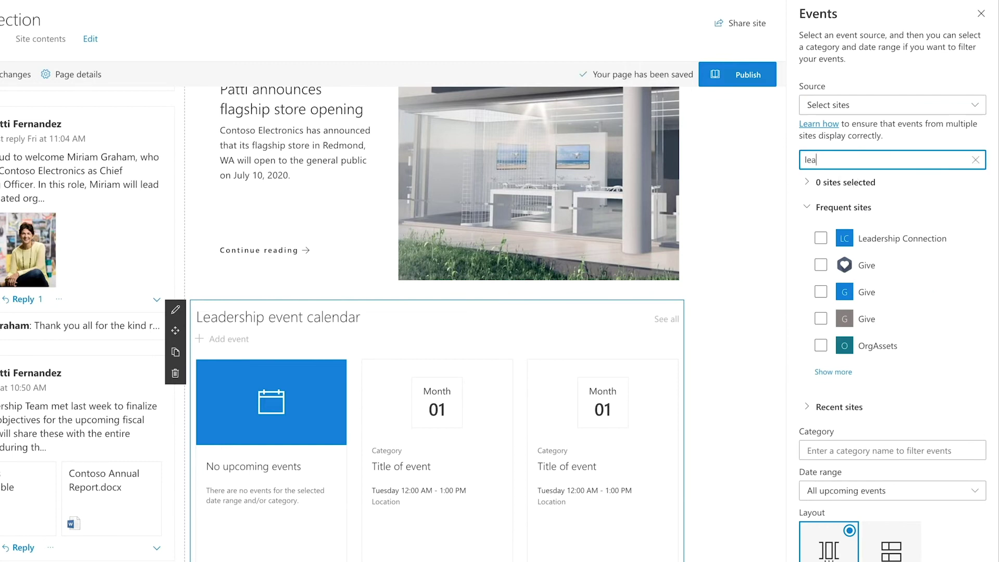
{"action": "type", "text": "dership"}
{"action": "left_click", "coordinate": [821, 242]}
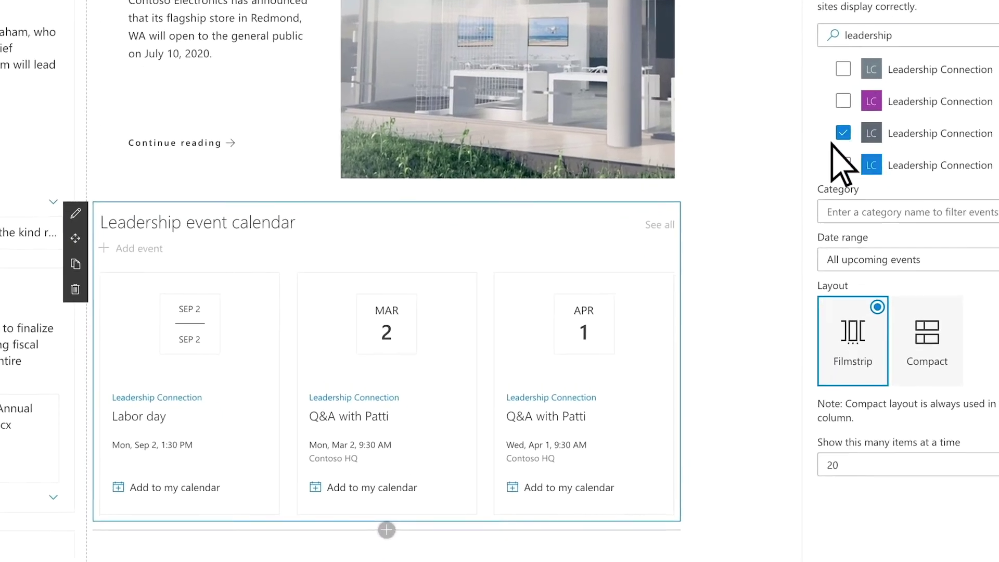
Add a Call to action web part below the event calendar with the text "Leadership Summit 2020"
{"action": "scroll", "coordinate": [765, 167], "scroll_direction": "down", "scroll_amount": 1}
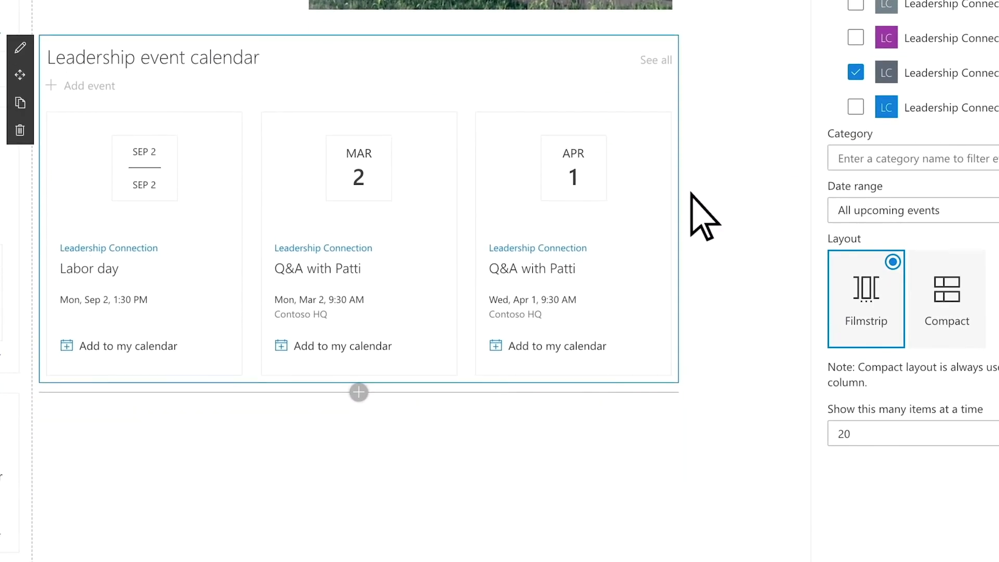
{"action": "left_click", "coordinate": [359, 392]}
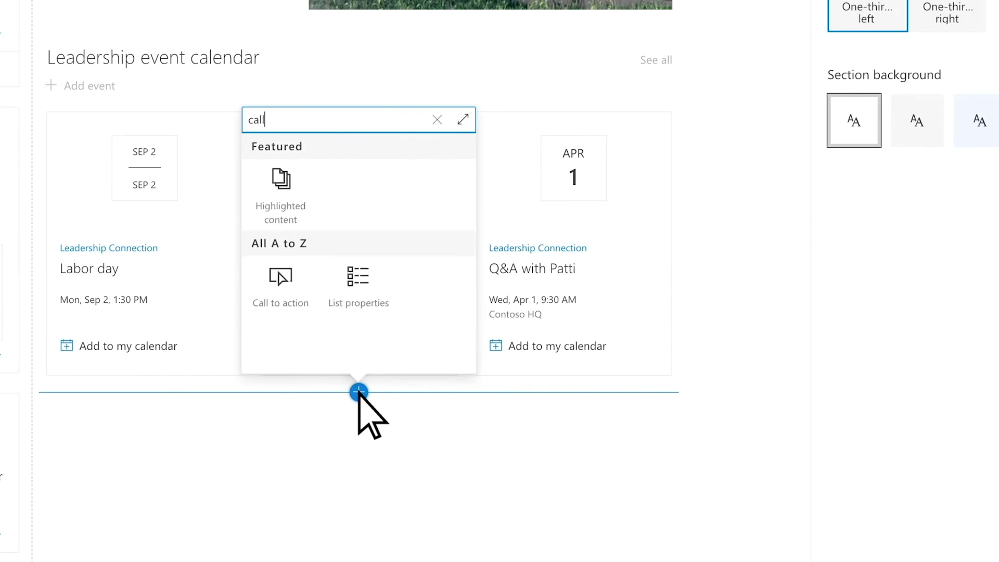
{"action": "left_click", "coordinate": [301, 313]}
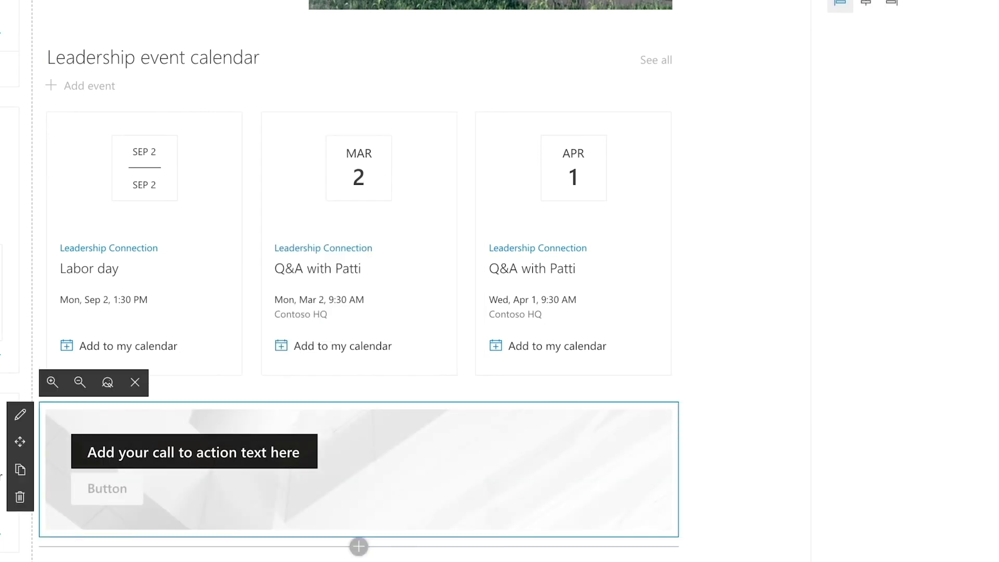
{"action": "type", "text": "Leaders"}
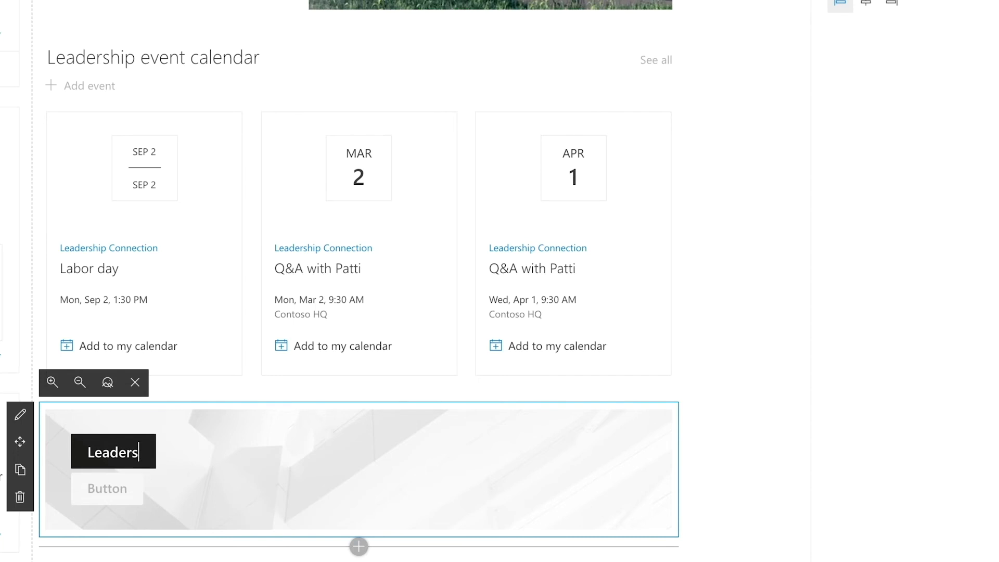
{"action": "type", "text": "hip Summit"}
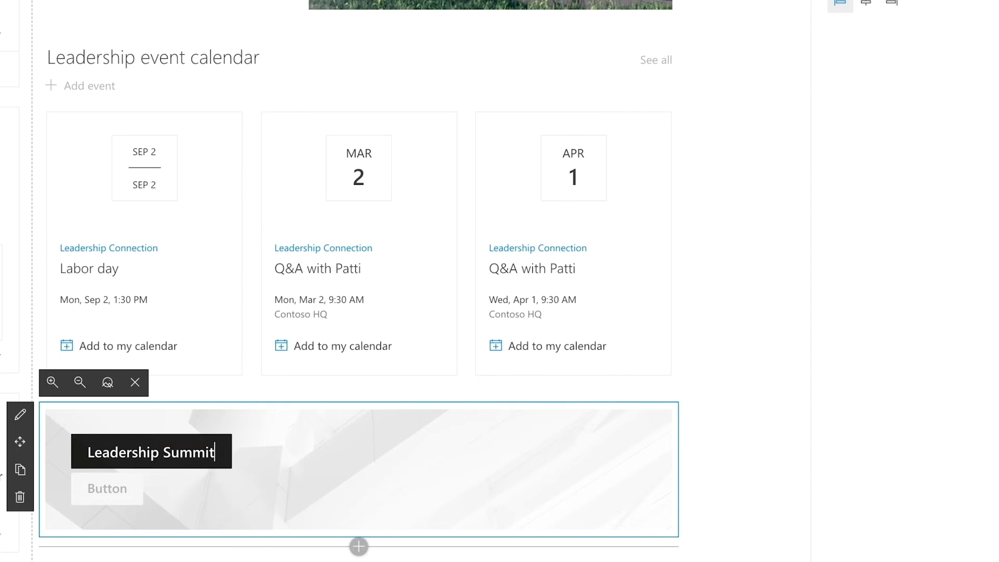
{"action": "type", "text": " 2020"}
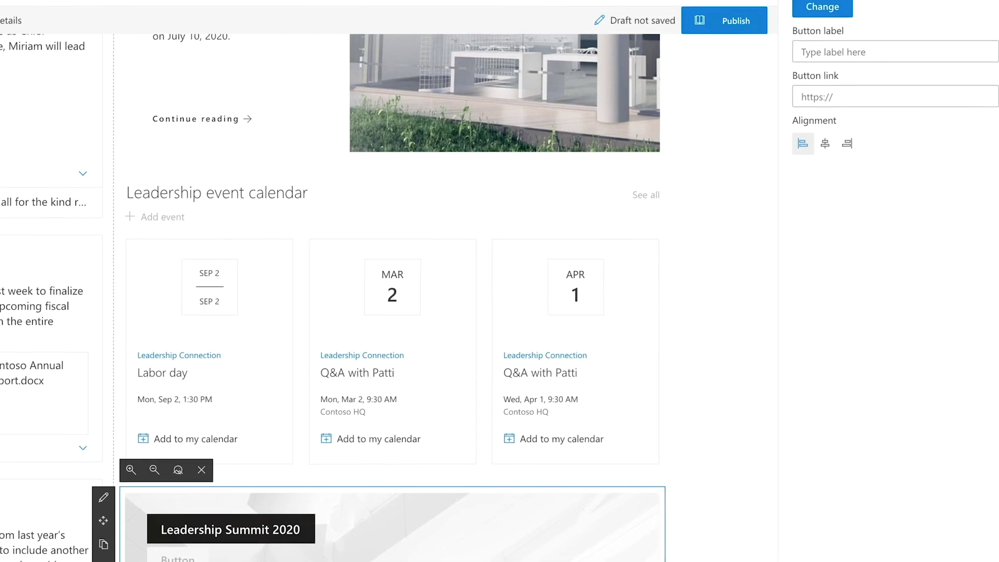
Label the call to action button "SPEAKER SIGN UP" and link it to the site's address on m365x059021.sharepoint.com
{"action": "left_click", "coordinate": [825, 52]}
{"action": "type", "text": "SPEAKER SIG"}
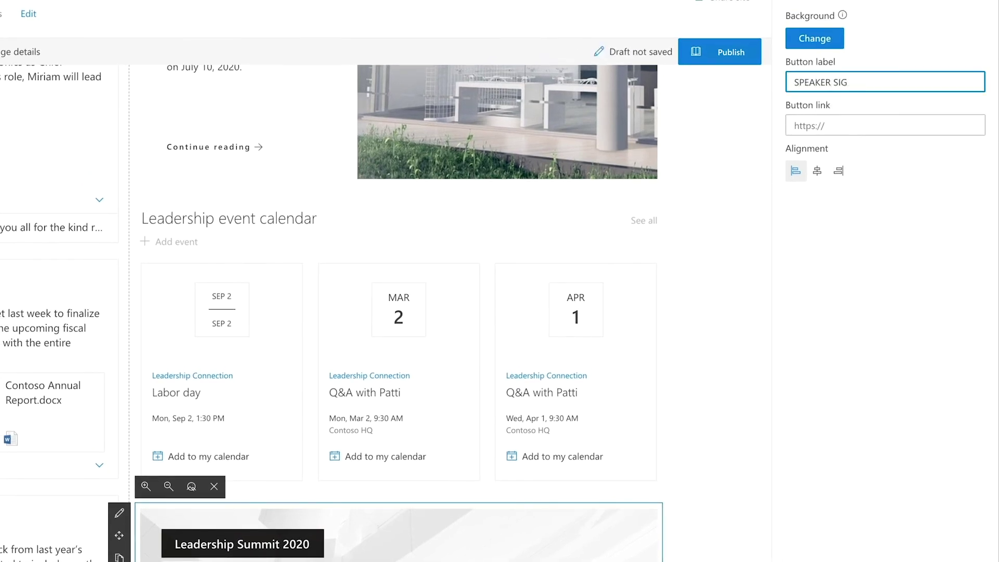
{"action": "type", "text": "https://m365x059021.sharepoint.com/sites/leadership-connection"}
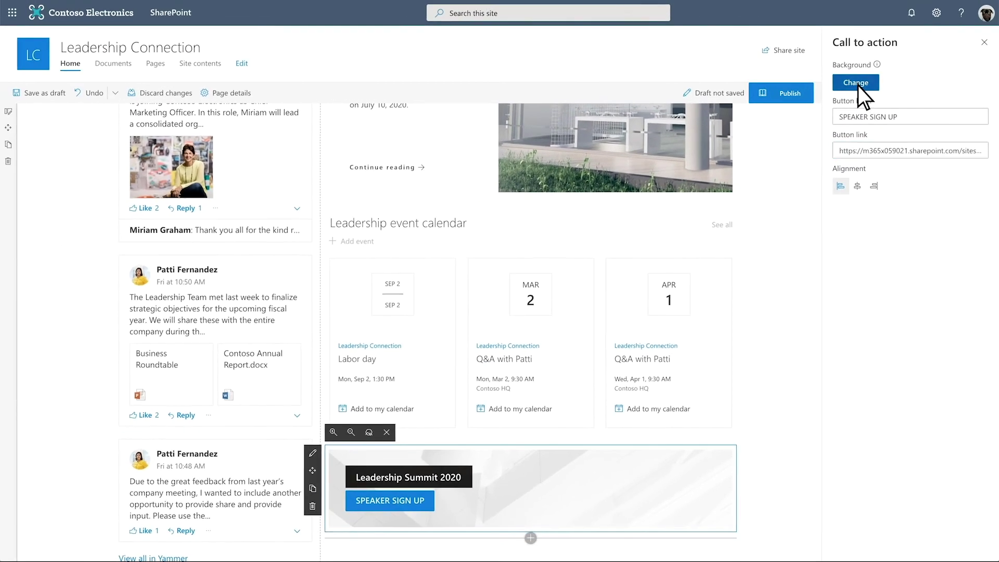
Replace the call to action background by uploading the picture of the cheering crowd
{"action": "left_click", "coordinate": [856, 83]}
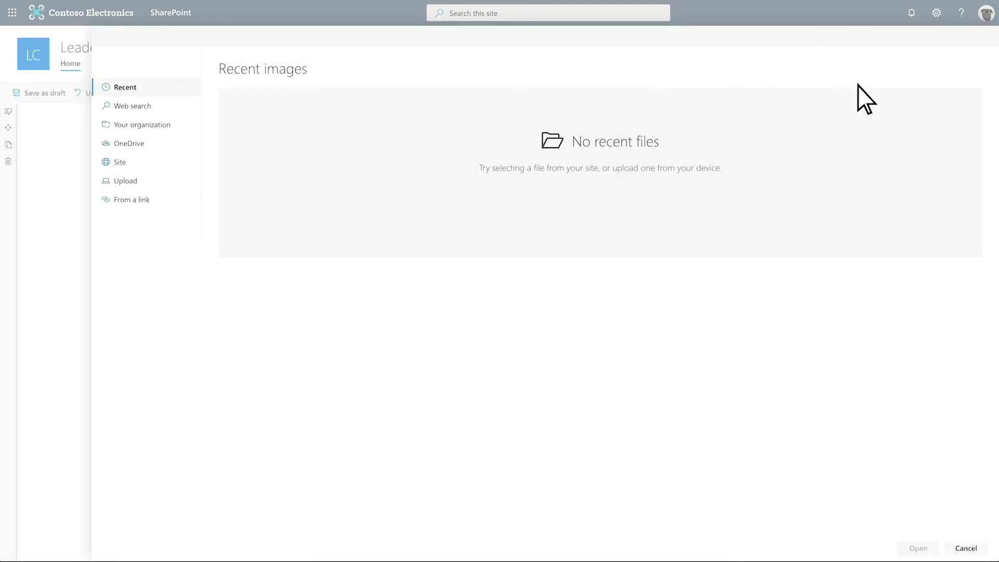
{"action": "left_click", "coordinate": [130, 182]}
{"action": "double_click", "coordinate": [451, 221]}
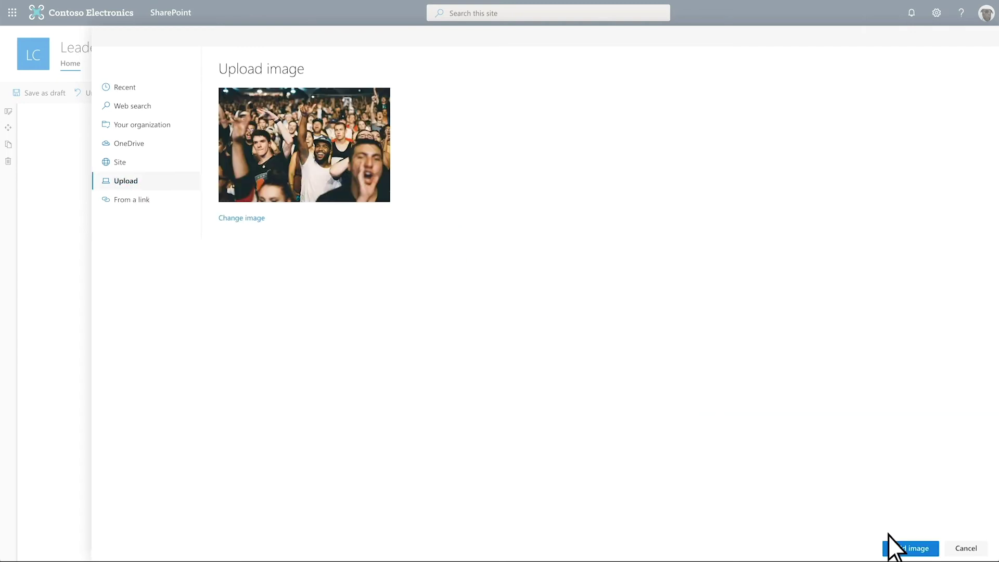
{"action": "left_click", "coordinate": [911, 549]}
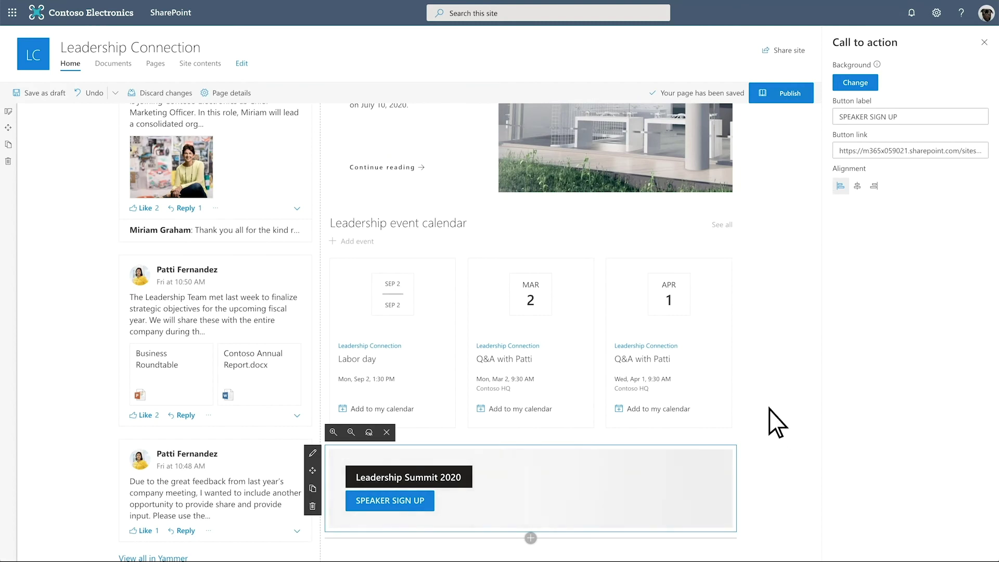
Move the focal point of the call to action's crowd image slightly lower
{"action": "scroll", "coordinate": [769, 409], "scroll_direction": "down", "scroll_amount": 2}
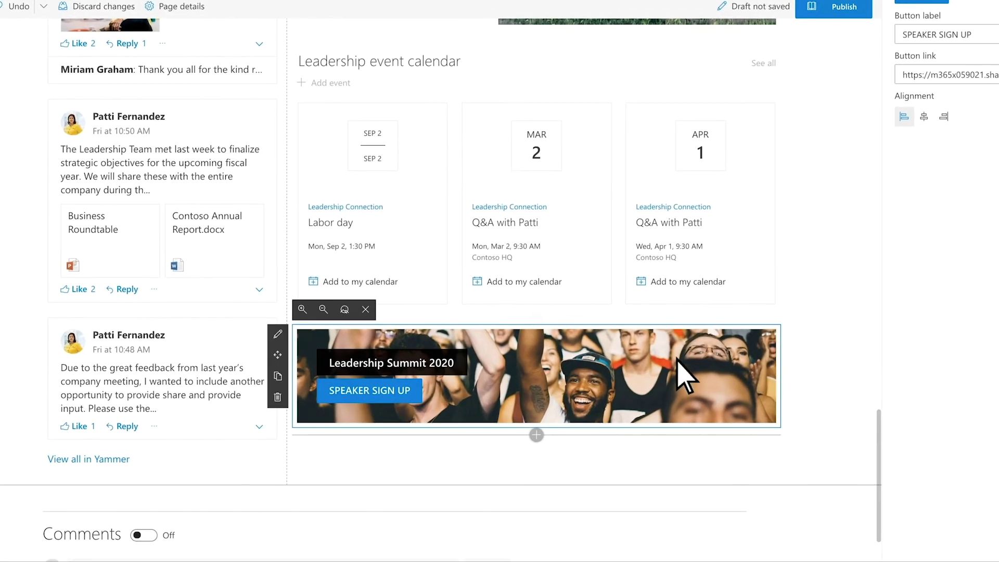
{"action": "left_click", "coordinate": [346, 312]}
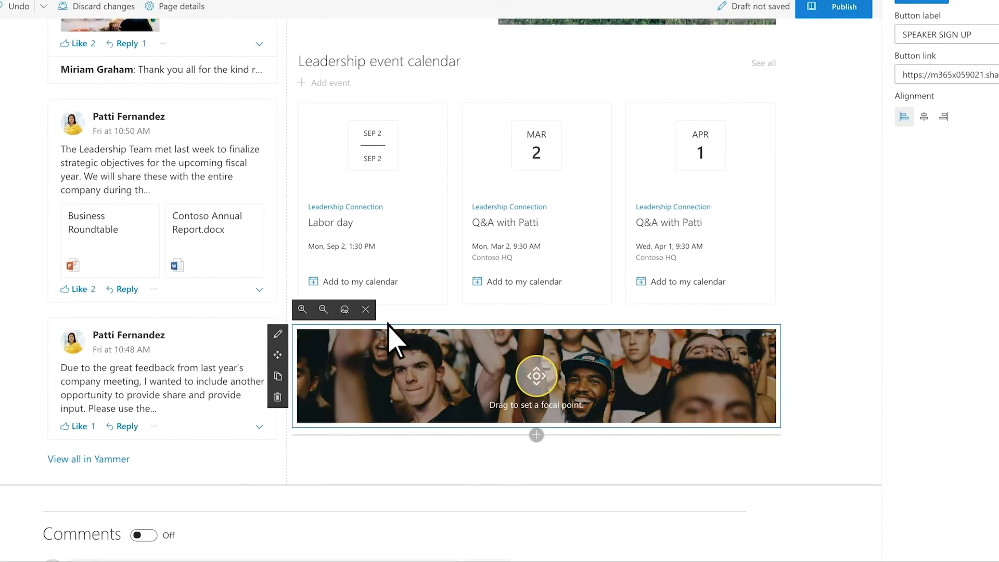
{"action": "left_click_drag", "start_coordinate": [537, 376], "coordinate": [539, 388]}
{"action": "left_click", "coordinate": [681, 397]}
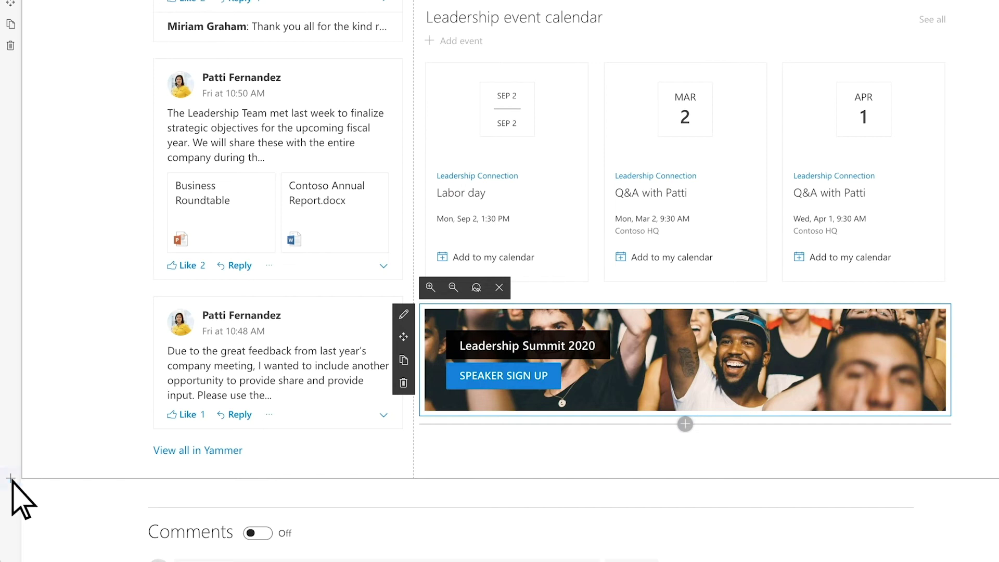
Add a one-column section at the end of the page, above Comments, and place a thin Spacer web part in it
{"action": "left_click", "coordinate": [12, 478]}
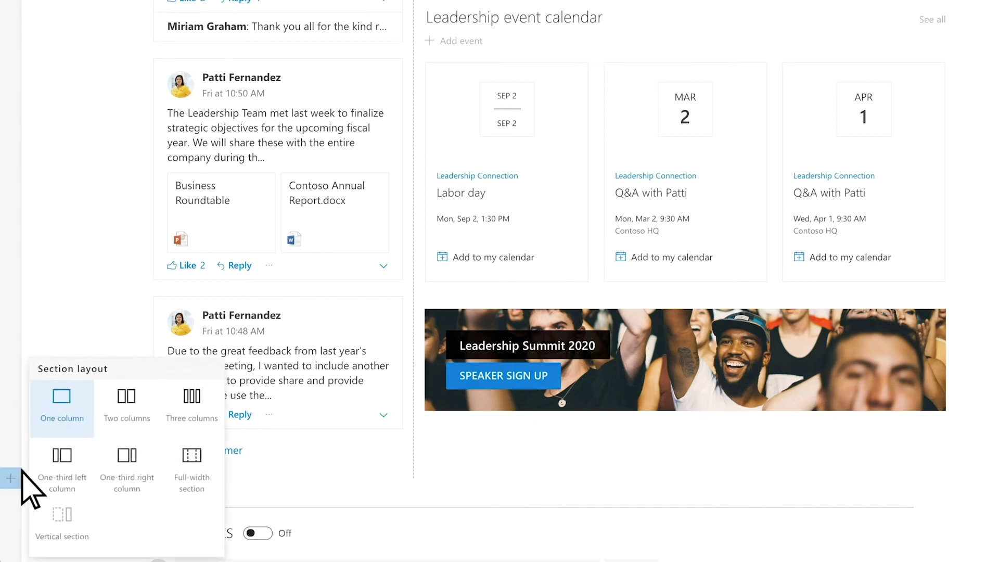
{"action": "left_click", "coordinate": [60, 426]}
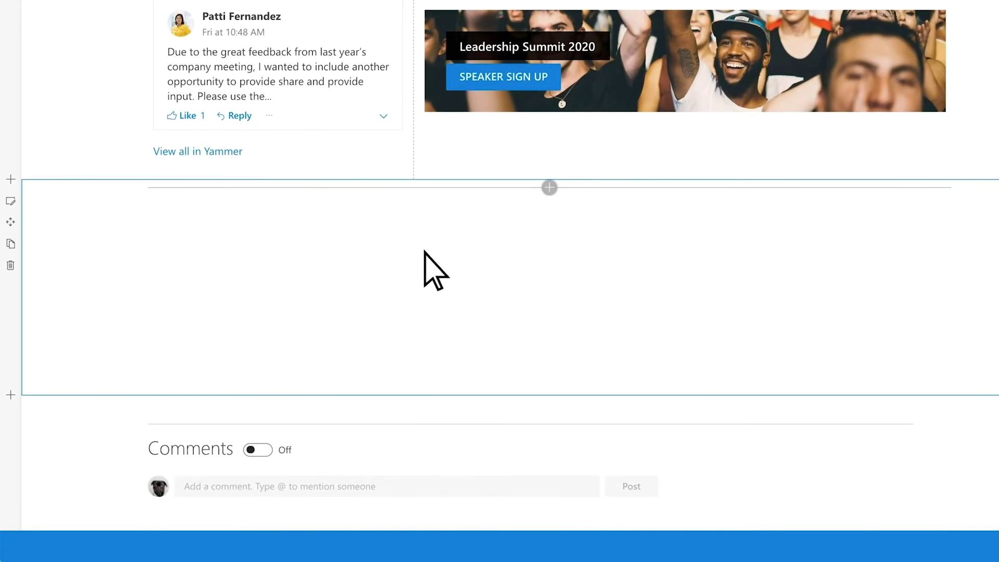
{"action": "left_click", "coordinate": [549, 189]}
{"action": "type", "text": "S"}
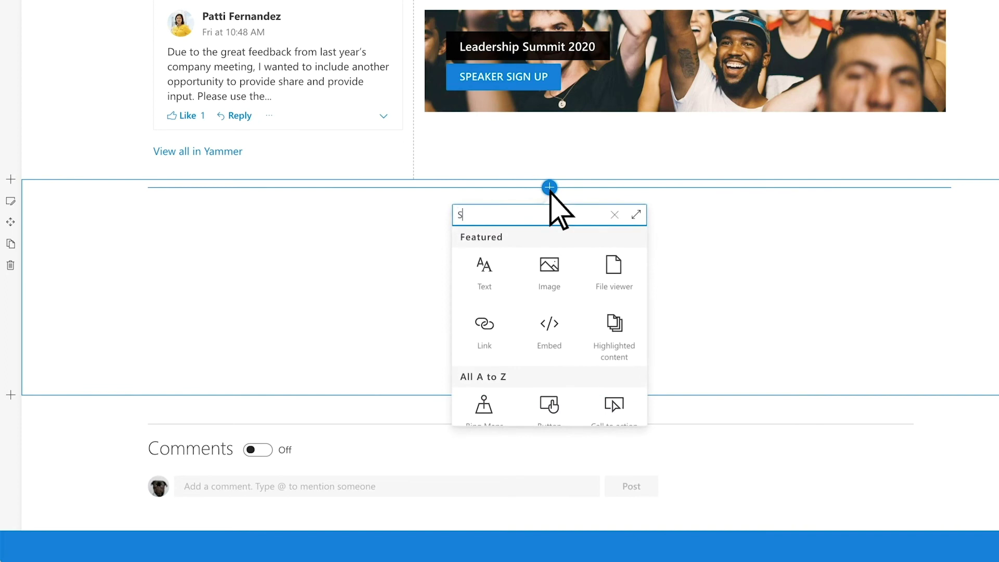
{"action": "type", "text": "PAC"}
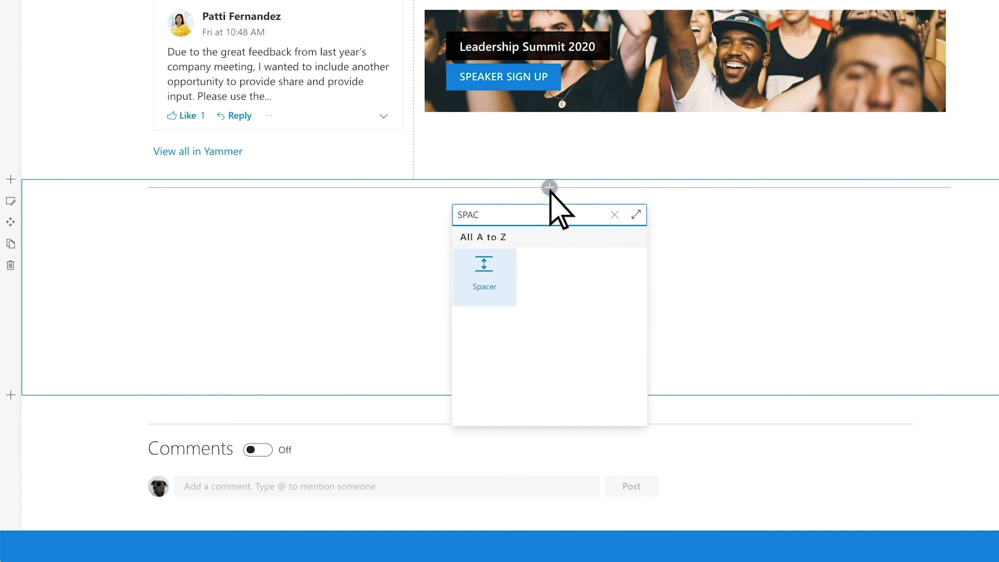
{"action": "left_click", "coordinate": [500, 273]}
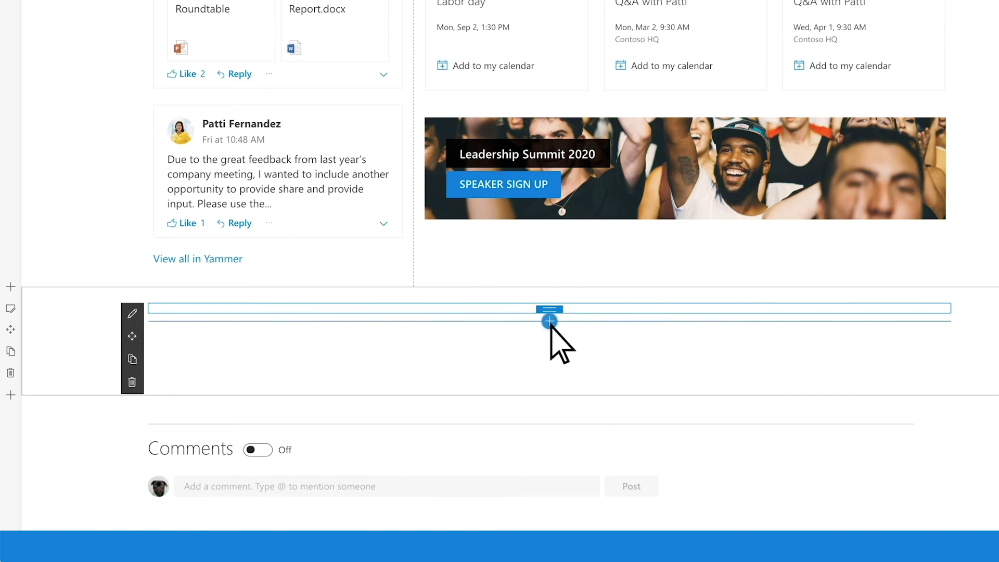
Add a Text web part below the spacer with the centered quote "The world changes when we change our perspective" and the leader's name in bold
{"action": "left_click", "coordinate": [549, 321]}
{"action": "type", "text": "text"}
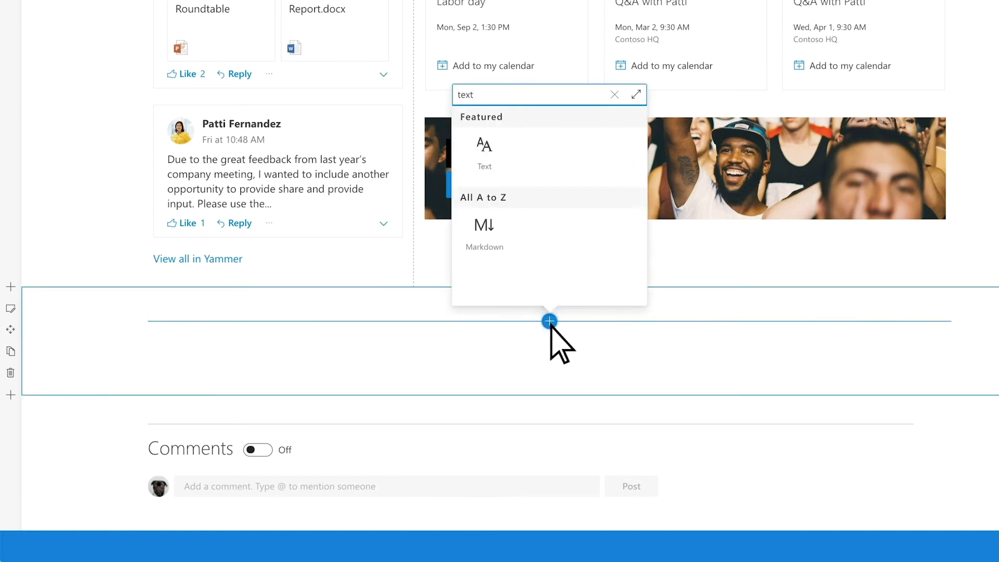
{"action": "left_click", "coordinate": [500, 180]}
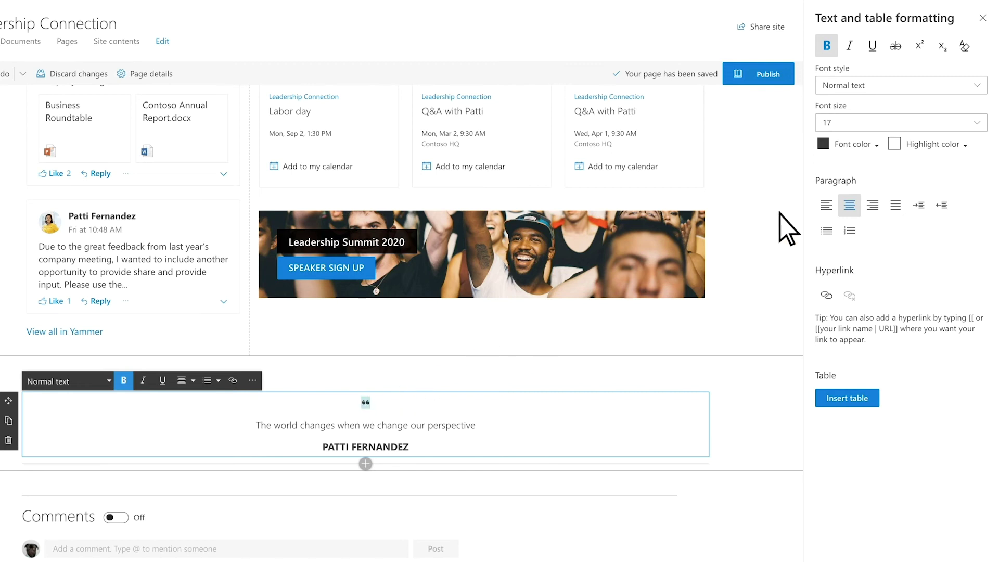
Set the font size to 42 for the quotation mark, 28 for the quote text and 15 for the leader's name
{"action": "left_click", "coordinate": [978, 123]}
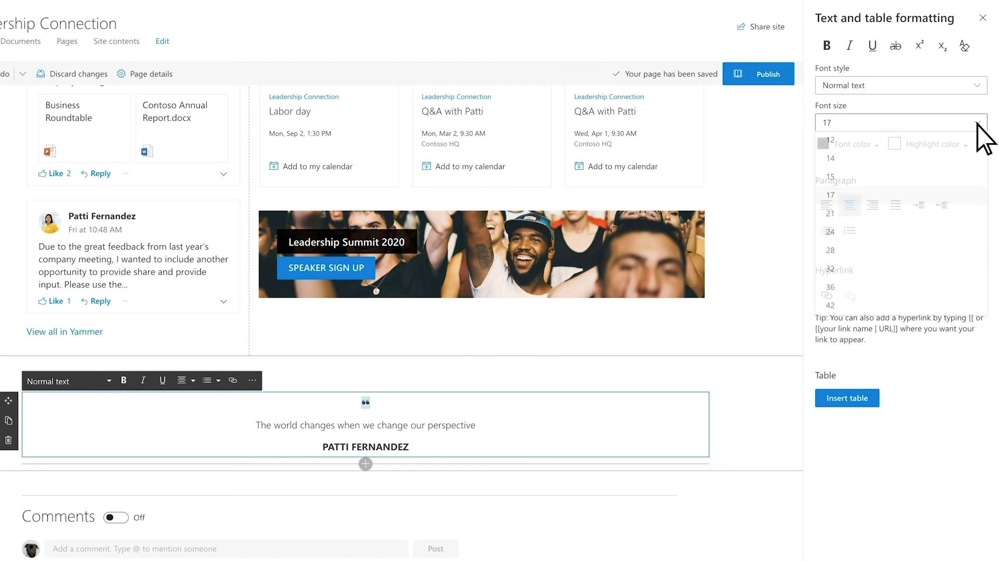
{"action": "left_click", "coordinate": [833, 307]}
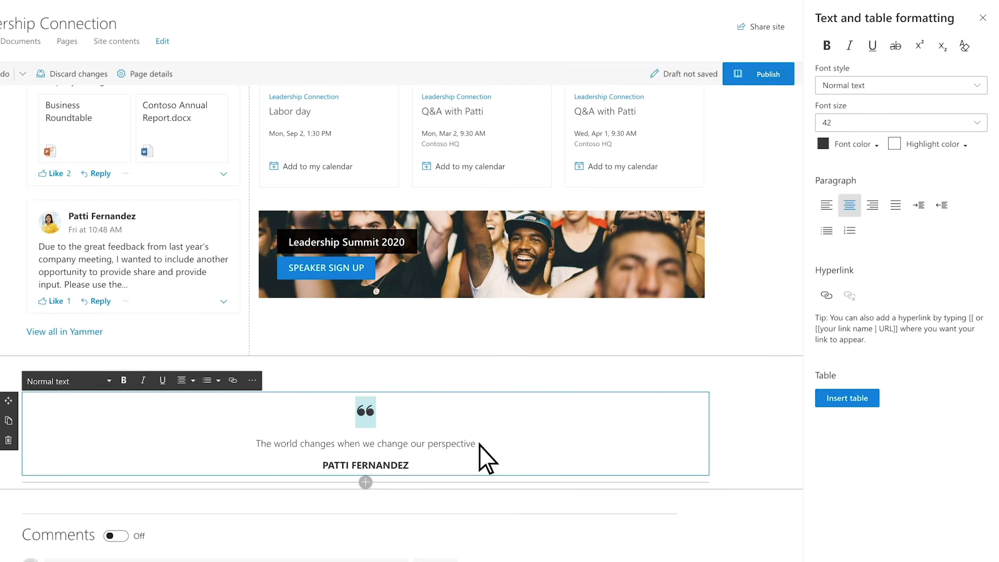
{"action": "left_click_drag", "start_coordinate": [479, 445], "coordinate": [303, 446]}
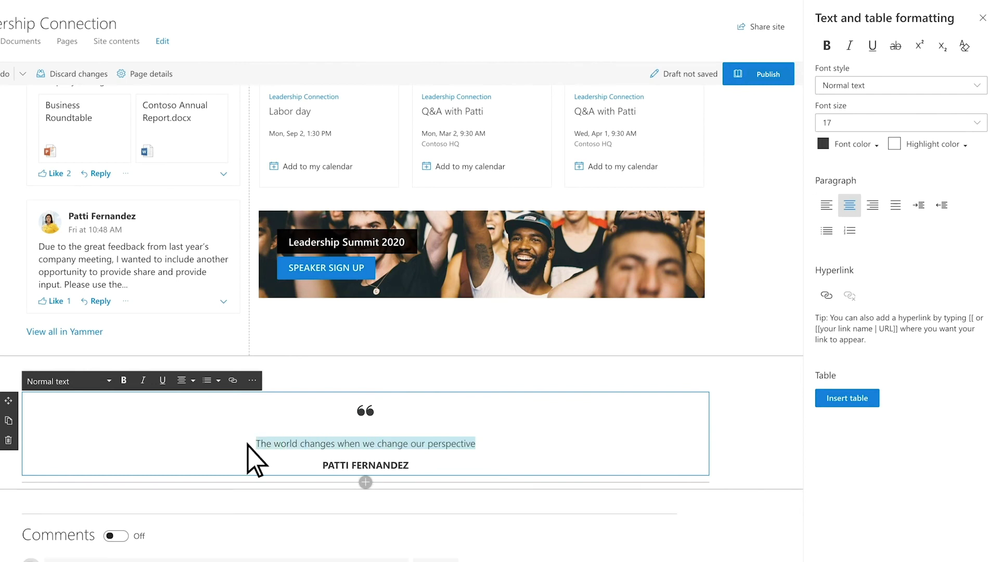
{"action": "left_click", "coordinate": [979, 123]}
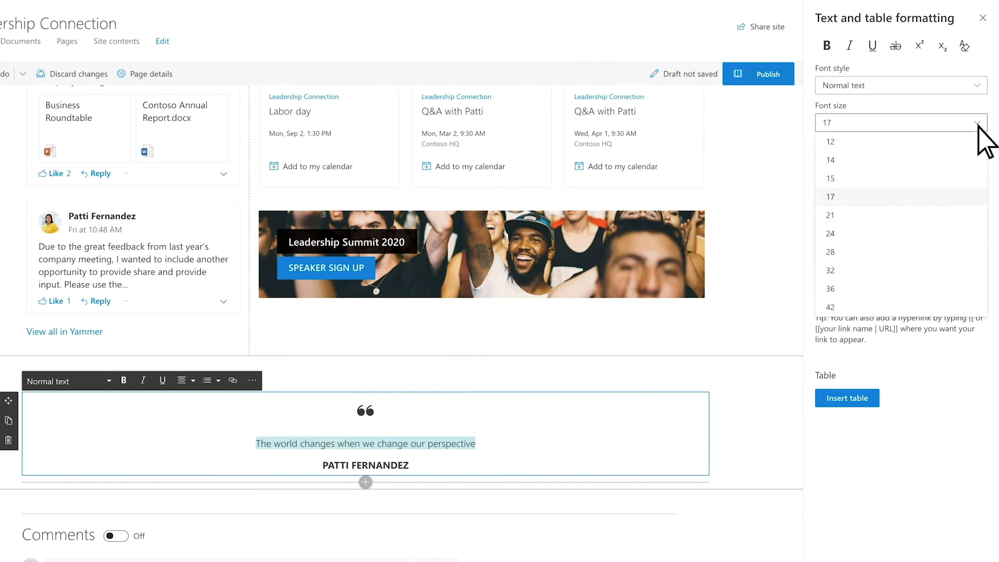
{"action": "left_click", "coordinate": [833, 253]}
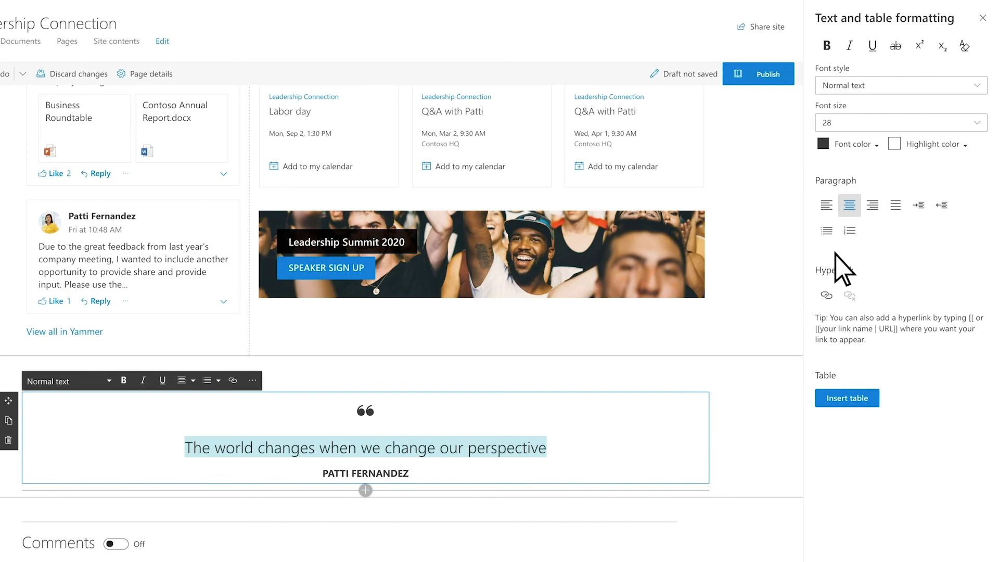
{"action": "left_click_drag", "start_coordinate": [411, 475], "coordinate": [374, 477]}
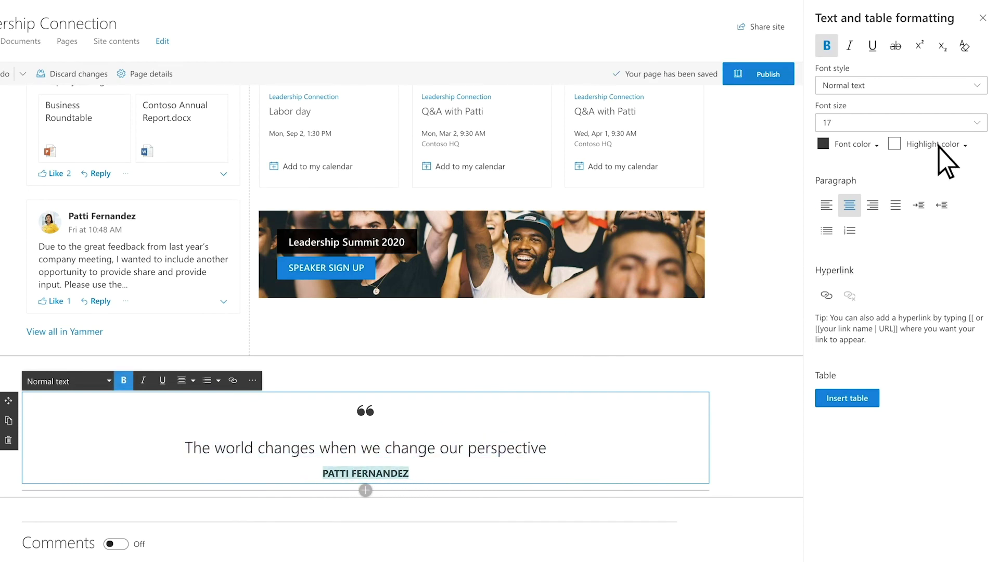
{"action": "left_click", "coordinate": [975, 124]}
{"action": "left_click", "coordinate": [833, 180]}
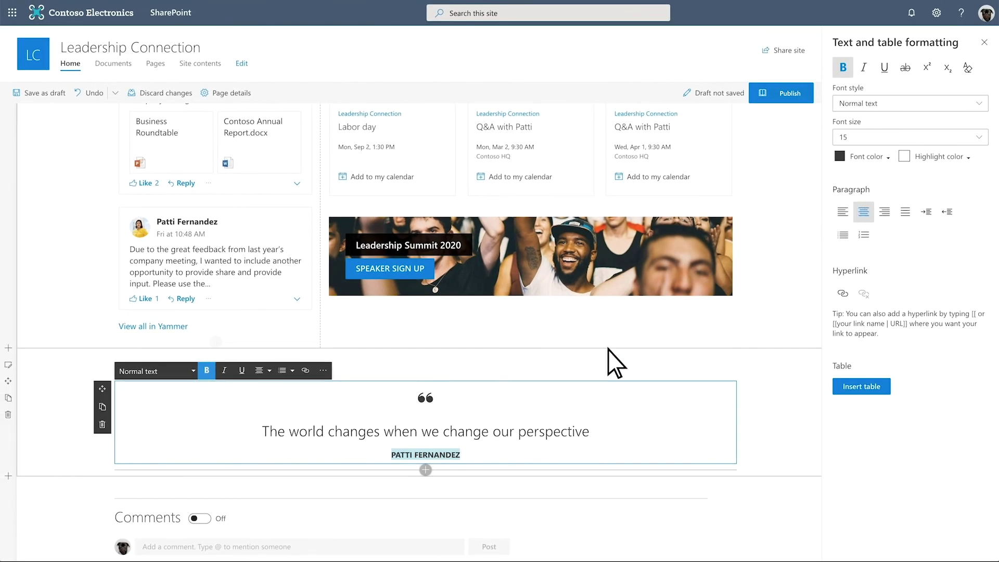
Add a thin Spacer web part below the quote text and set the quote section's background to light gray
{"action": "left_click", "coordinate": [425, 470]}
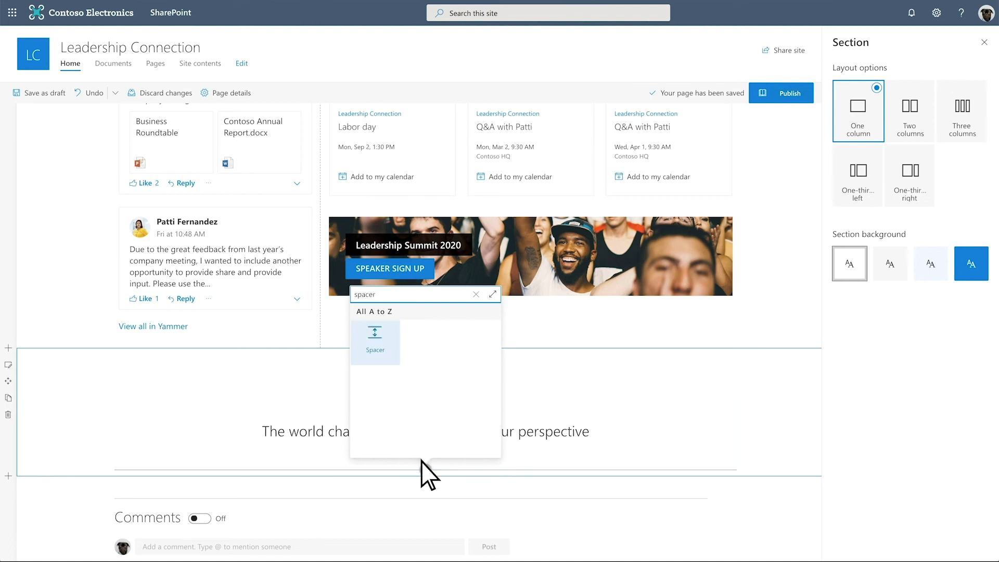
{"action": "left_click", "coordinate": [375, 343]}
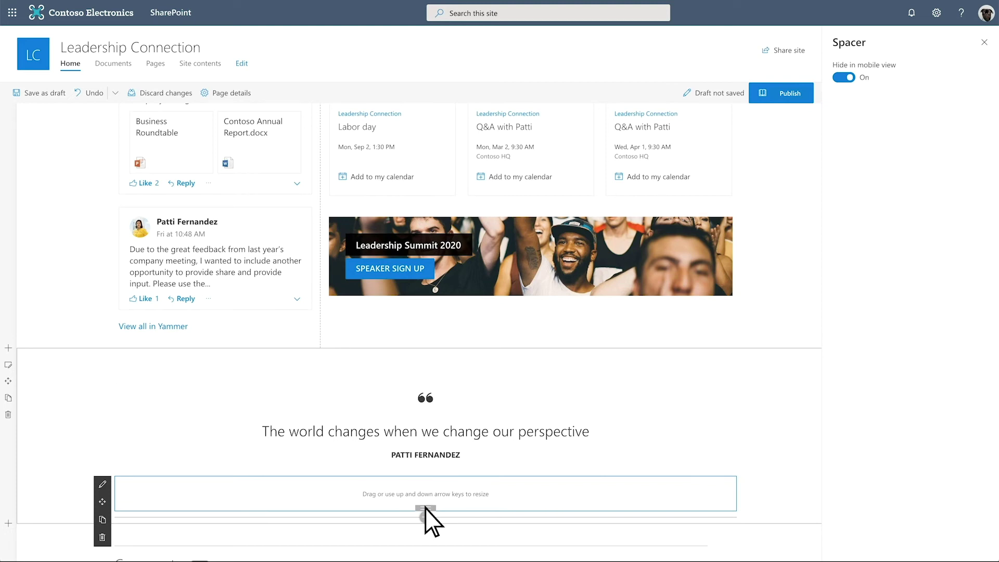
{"action": "left_click_drag", "start_coordinate": [425, 508], "coordinate": [426, 482]}
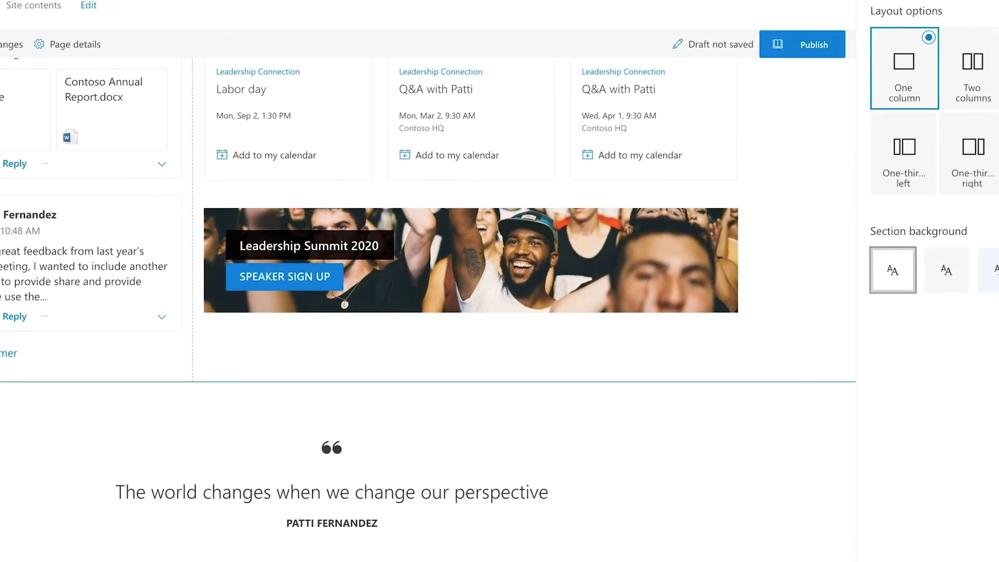
{"action": "left_click", "coordinate": [859, 307]}
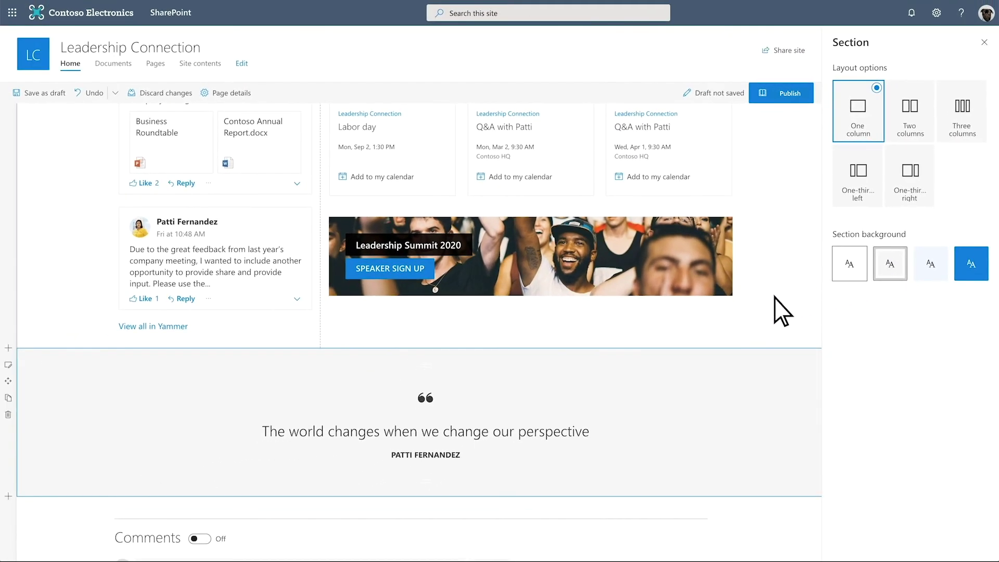
Close the section settings and publish the home page
{"action": "scroll", "coordinate": [774, 298], "scroll_direction": "up", "scroll_amount": 8}
{"action": "scroll", "coordinate": [774, 298], "scroll_direction": "up", "scroll_amount": 15}
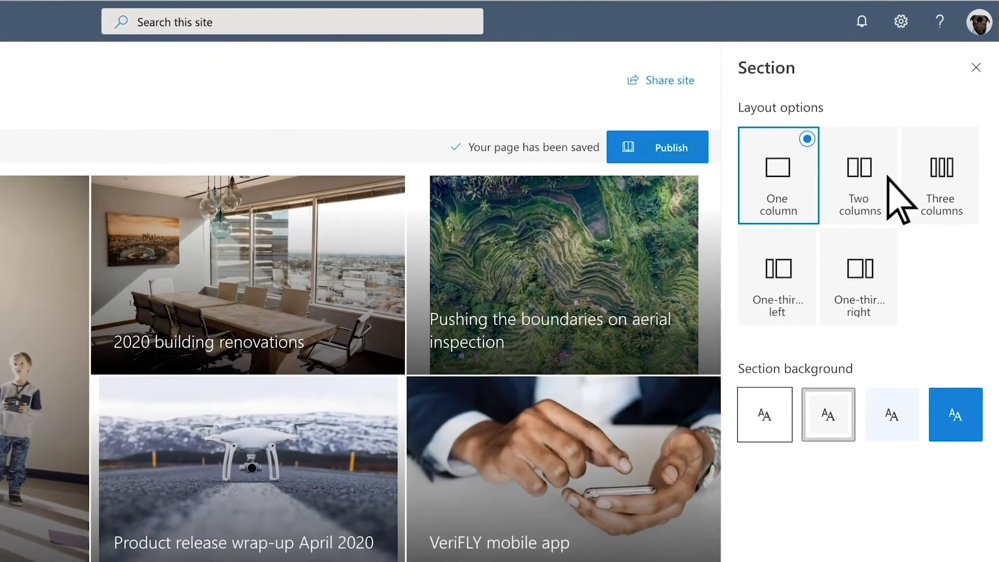
{"action": "left_click", "coordinate": [976, 65]}
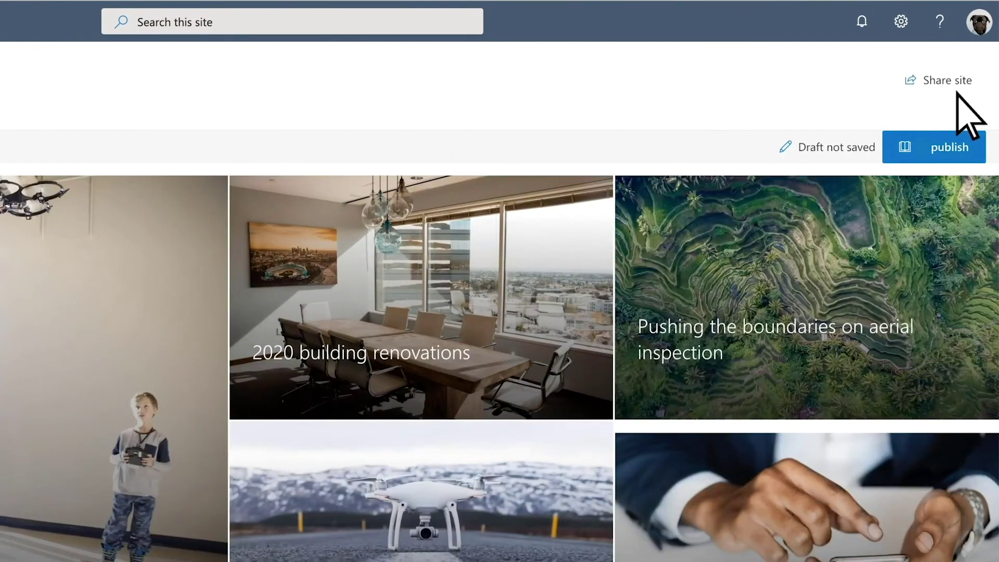
{"action": "left_click", "coordinate": [909, 150]}
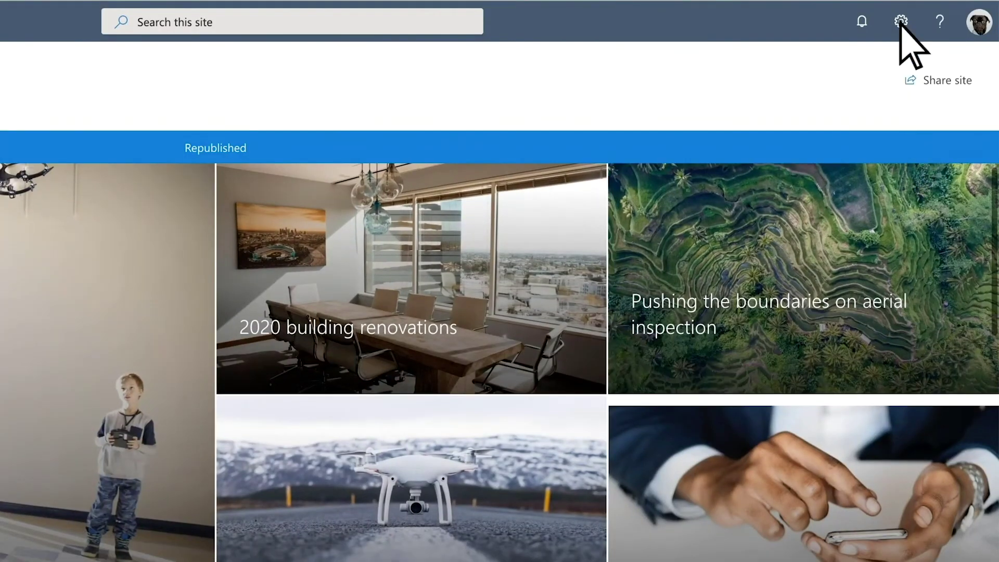
Apply the company theme "Contoso News & Leadership" to the site and save it
{"action": "left_click", "coordinate": [901, 22]}
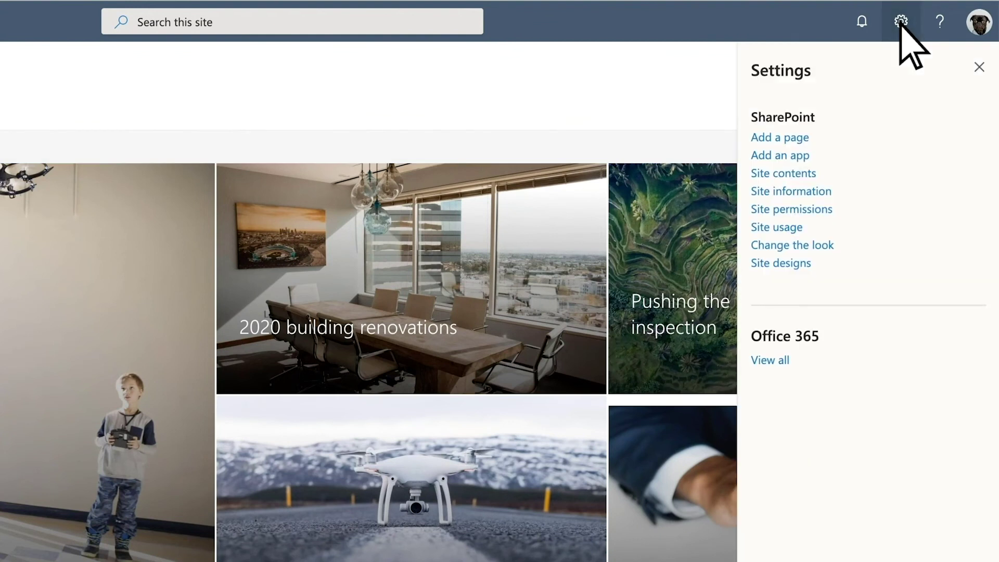
{"action": "left_click", "coordinate": [819, 245]}
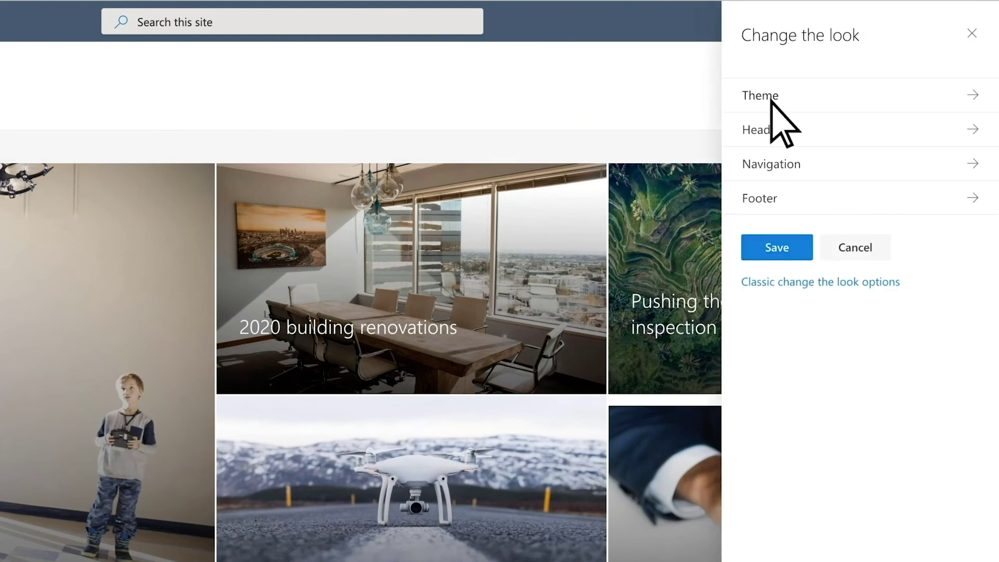
{"action": "left_click", "coordinate": [771, 99]}
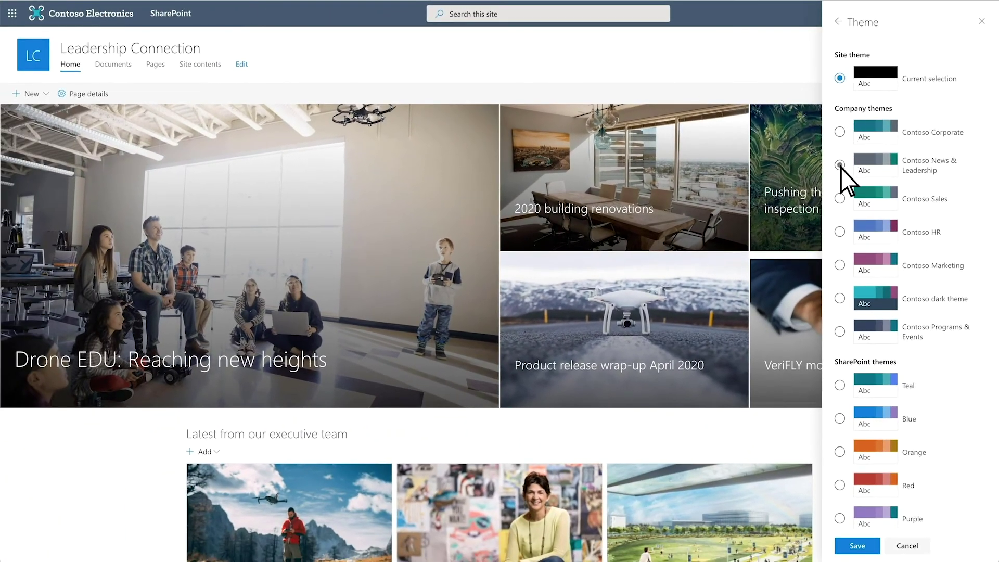
{"action": "left_click", "coordinate": [834, 171]}
{"action": "left_click", "coordinate": [857, 546]}
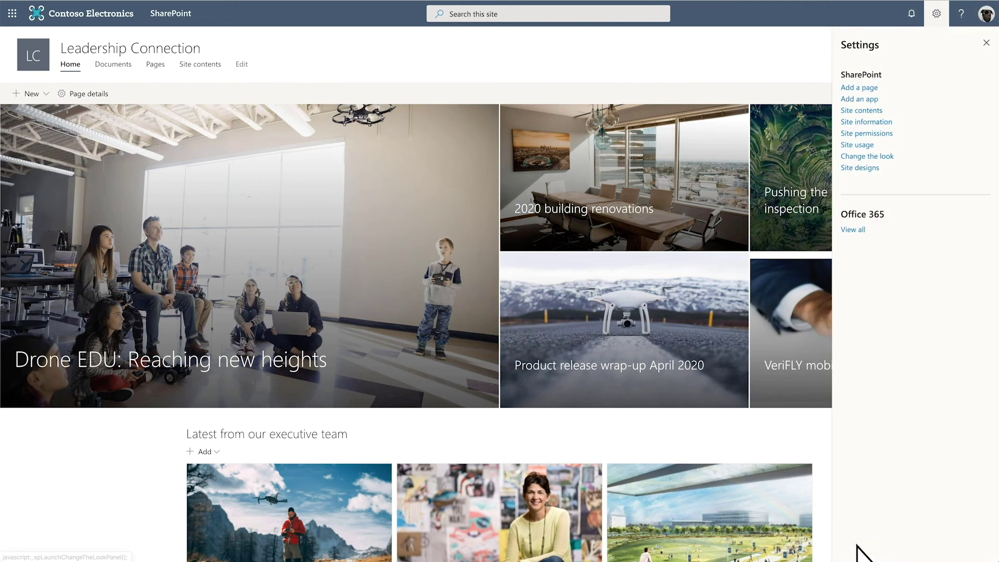
Set the site header to the Compact layout and use logo_leadership_connect.png as the site logo
{"action": "left_click", "coordinate": [884, 158]}
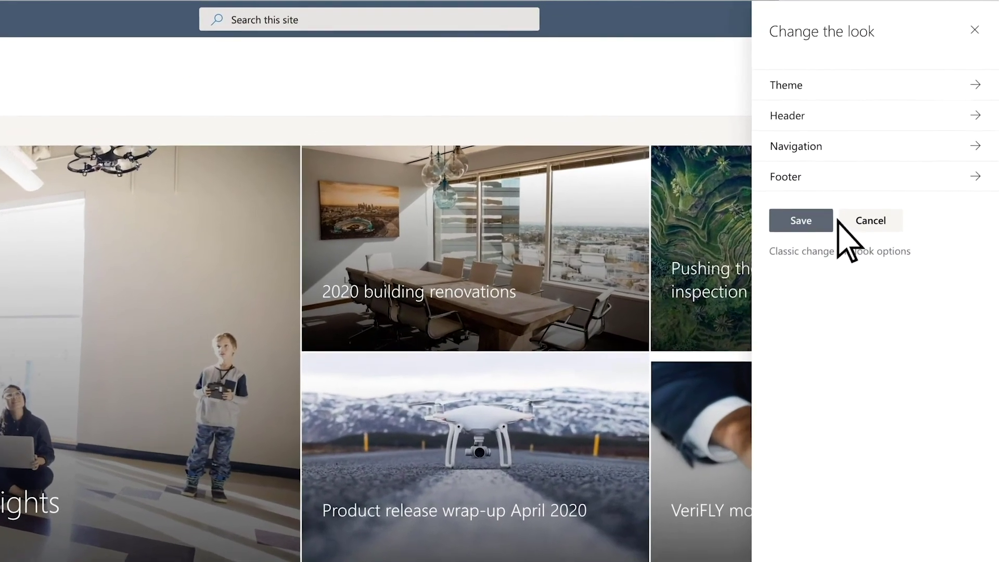
{"action": "left_click", "coordinate": [793, 118]}
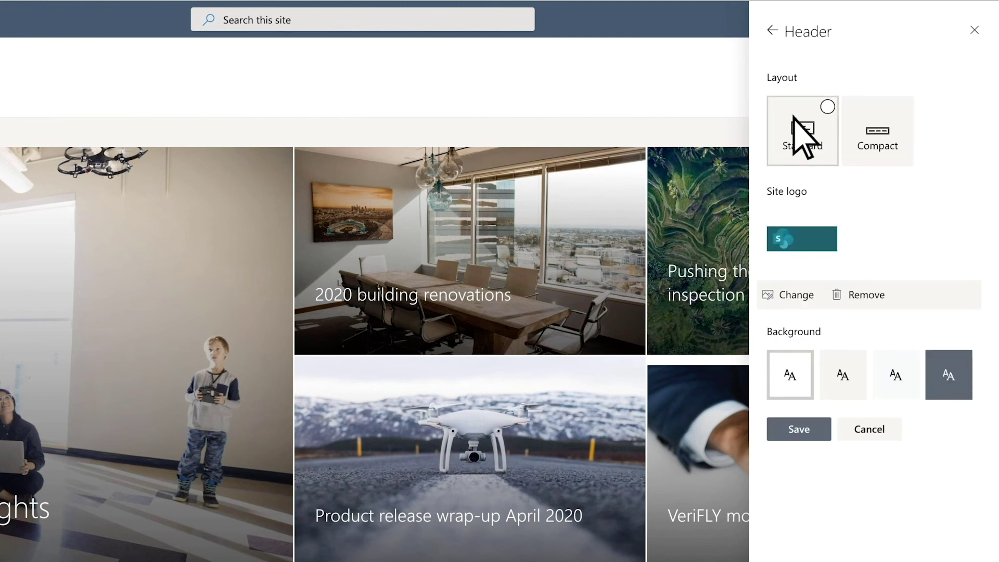
{"action": "left_click", "coordinate": [875, 156]}
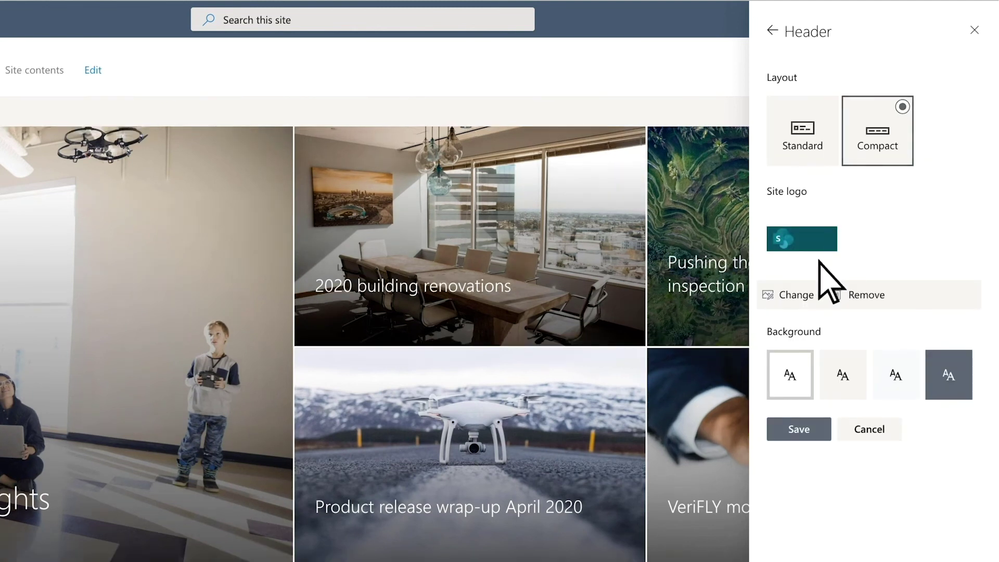
{"action": "left_click", "coordinate": [799, 300]}
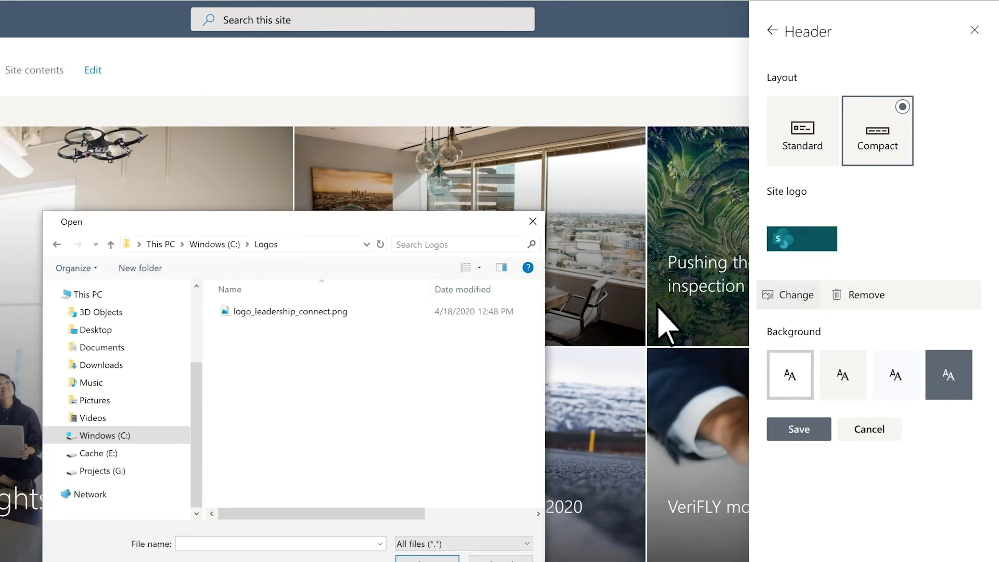
{"action": "left_click", "coordinate": [285, 313]}
{"action": "double_click", "coordinate": [285, 312]}
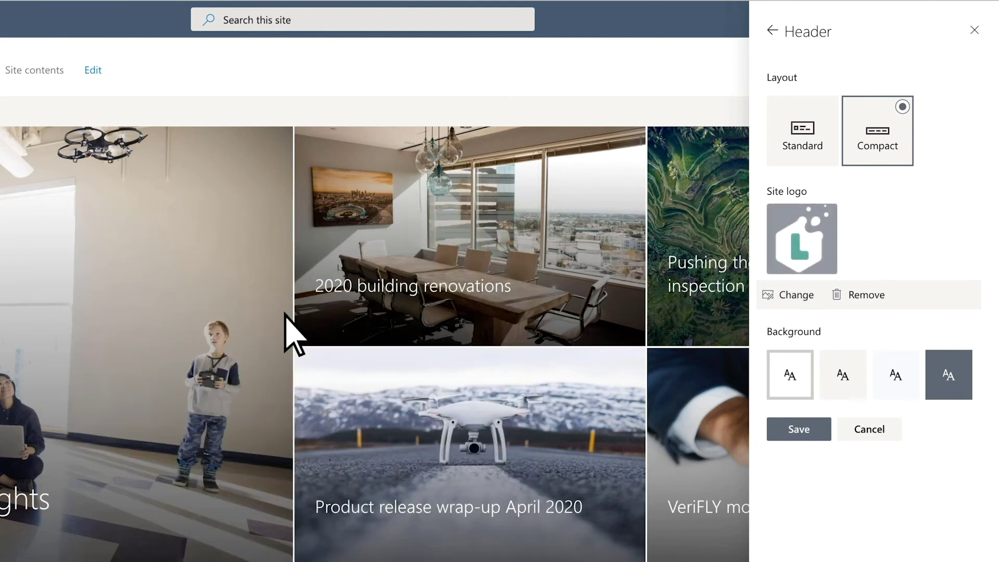
Give the header the dark gray background, save the header settings and close the site settings
{"action": "left_click", "coordinate": [947, 390]}
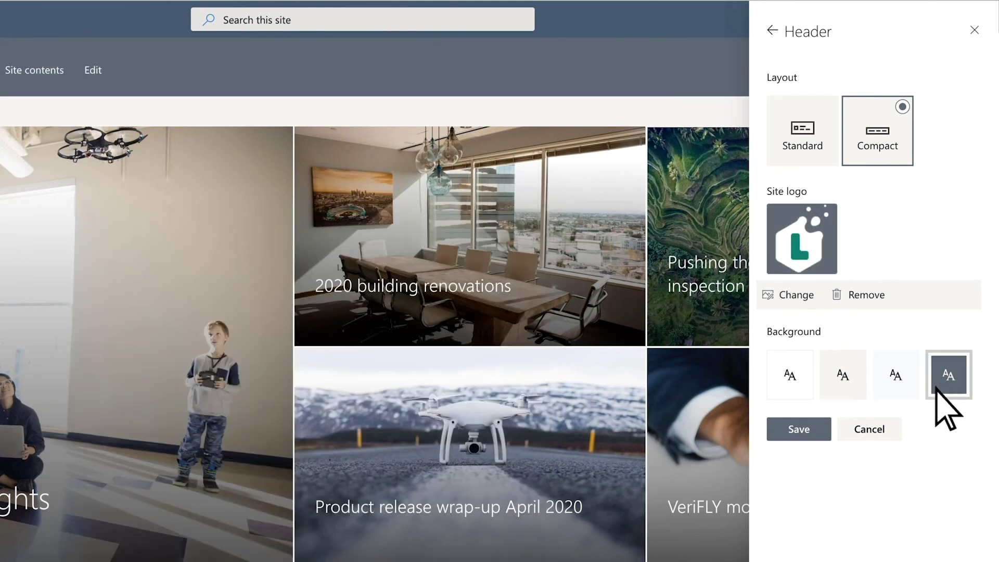
{"action": "left_click", "coordinate": [801, 431]}
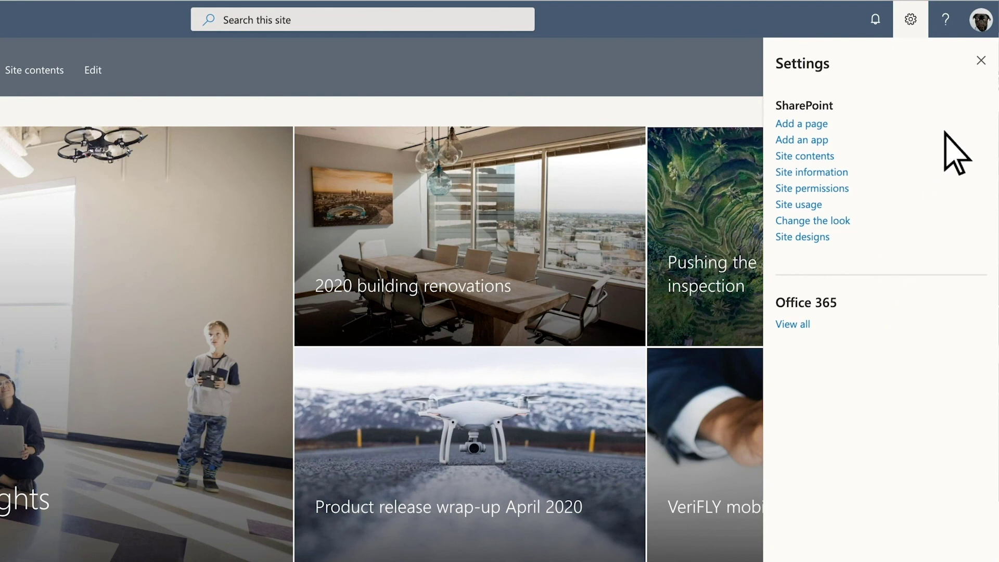
{"action": "left_click", "coordinate": [981, 60]}
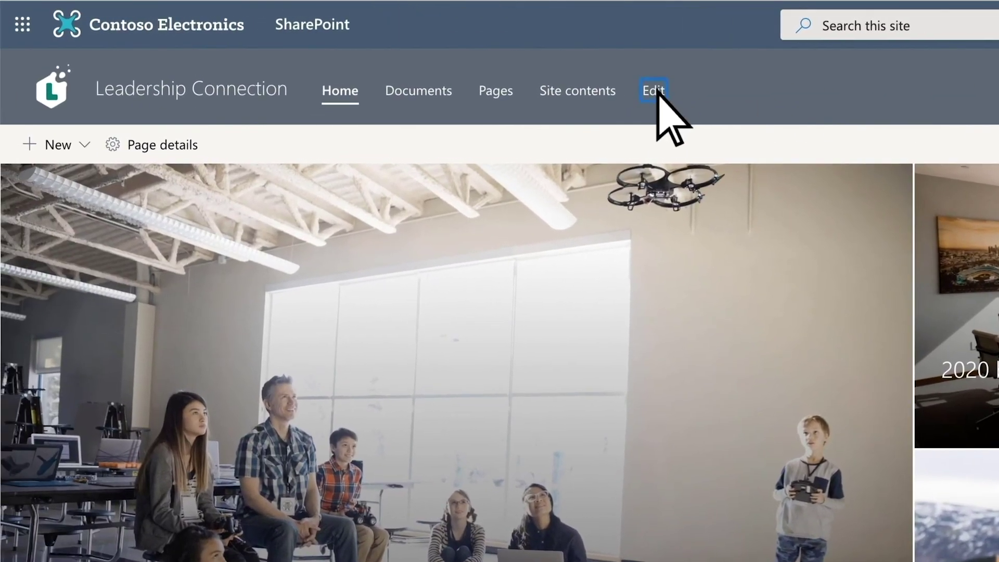
Remove the Documents, Pages and Site contents links from the site navigation
{"action": "left_click", "coordinate": [212, 75]}
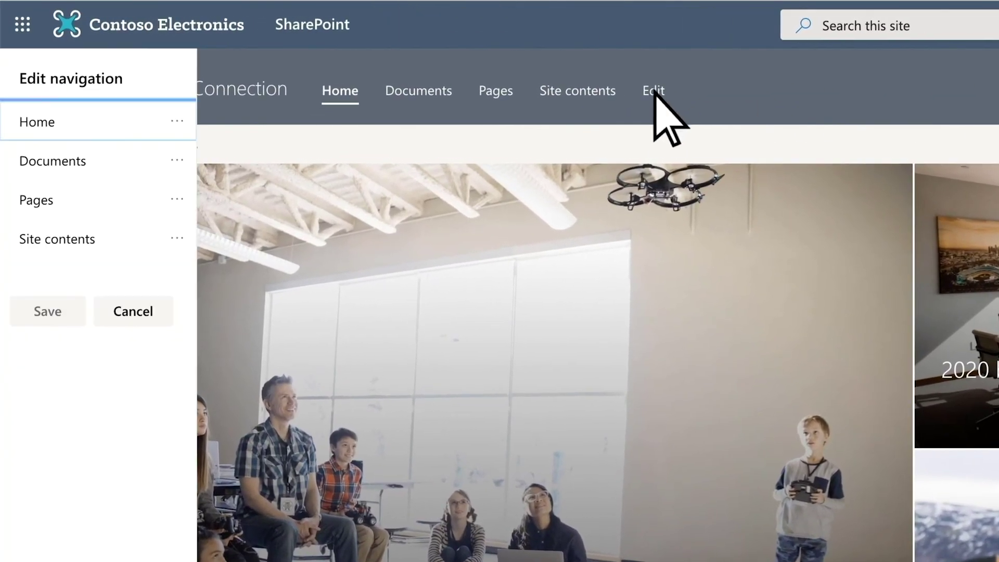
{"action": "left_click", "coordinate": [177, 161]}
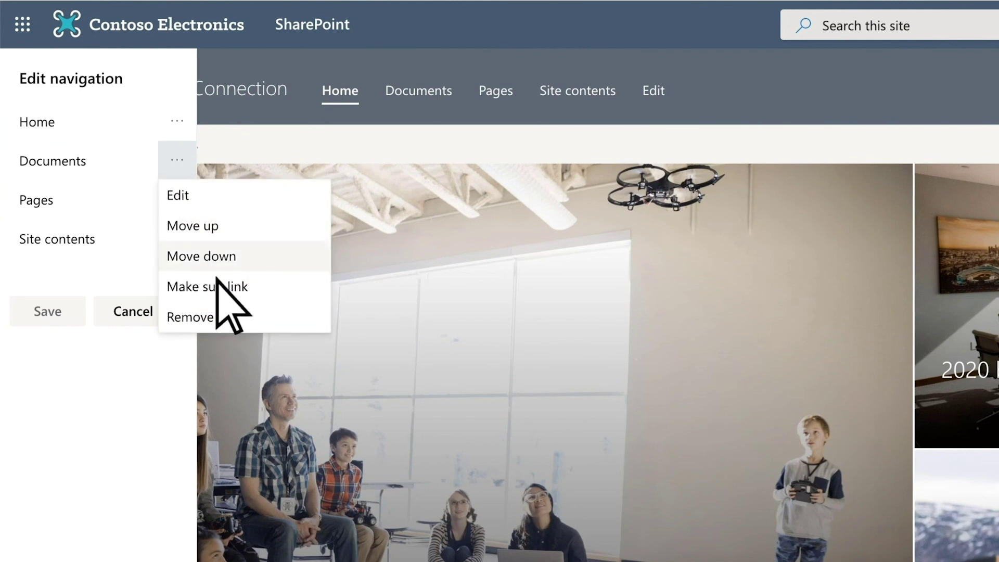
{"action": "left_click", "coordinate": [229, 319]}
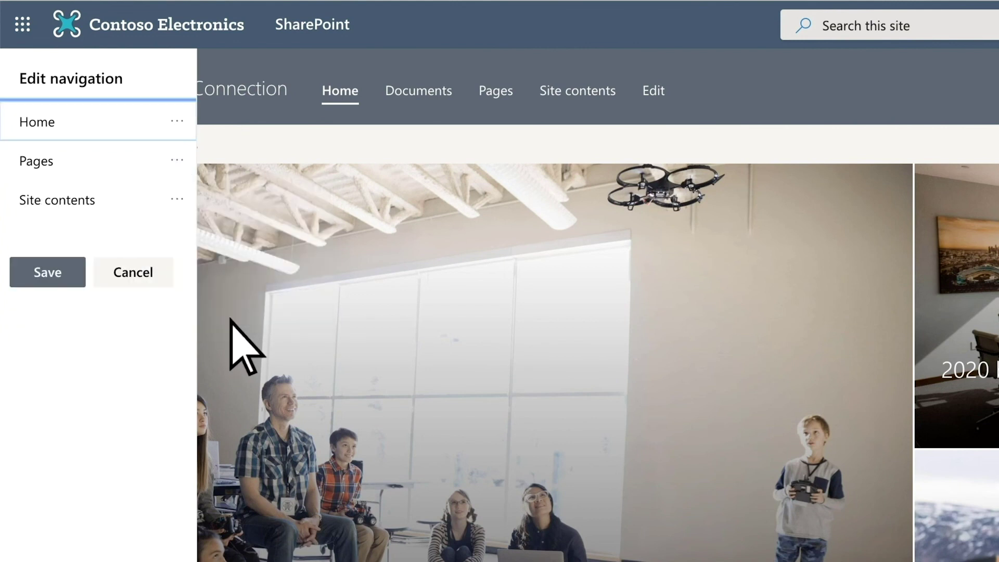
{"action": "left_click", "coordinate": [177, 161]}
{"action": "left_click", "coordinate": [231, 318]}
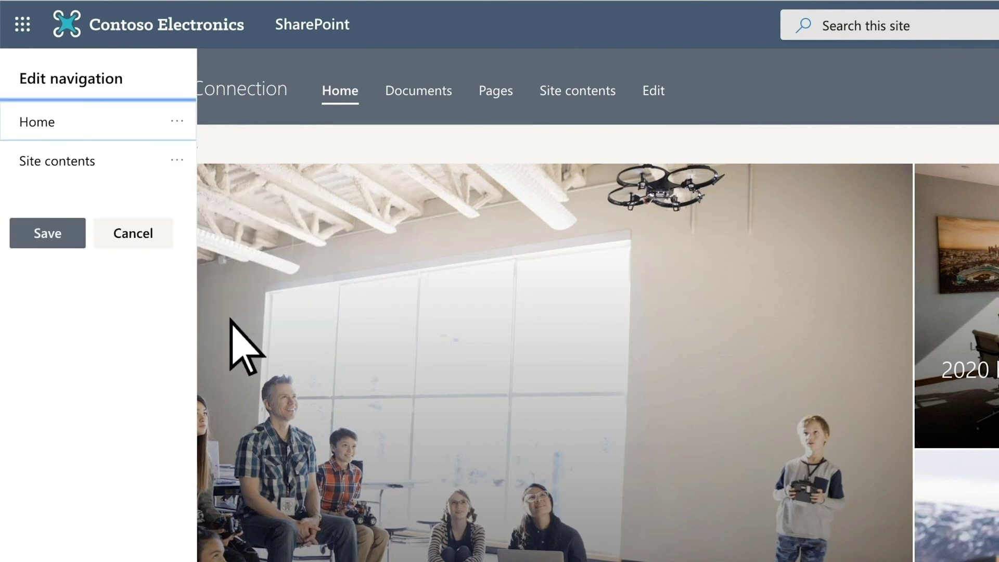
{"action": "left_click", "coordinate": [176, 161]}
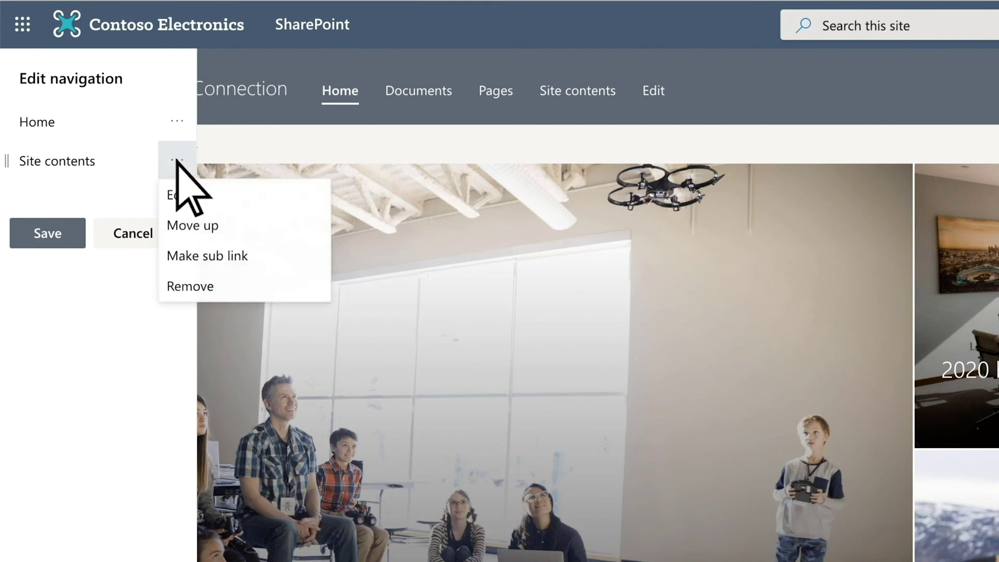
{"action": "left_click", "coordinate": [233, 288]}
{"action": "left_click", "coordinate": [99, 141]}
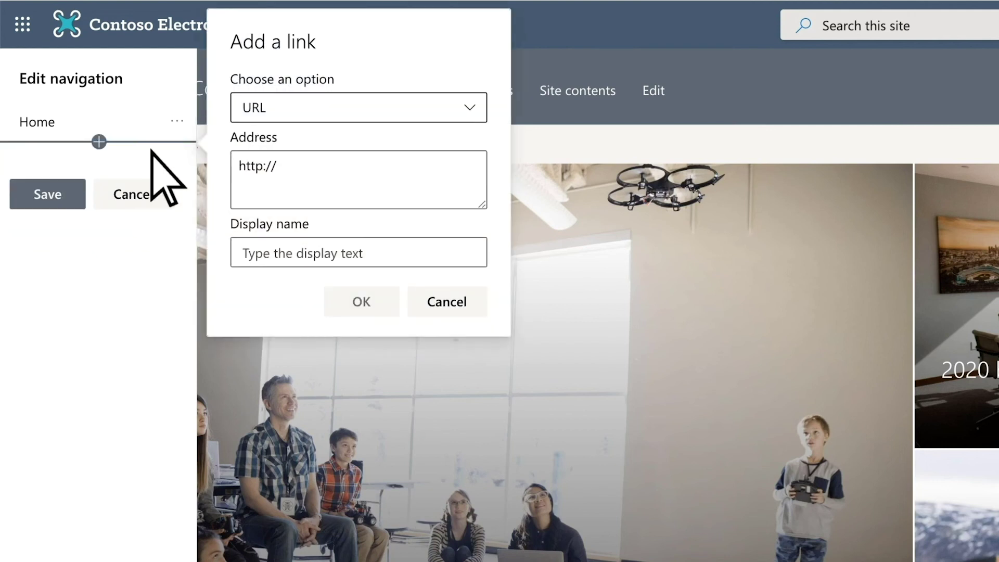
{"action": "double_click", "coordinate": [256, 167]}
{"action": "type", "text": "https://m365x059021.sharepoint.com/sites/leadership-connection"}
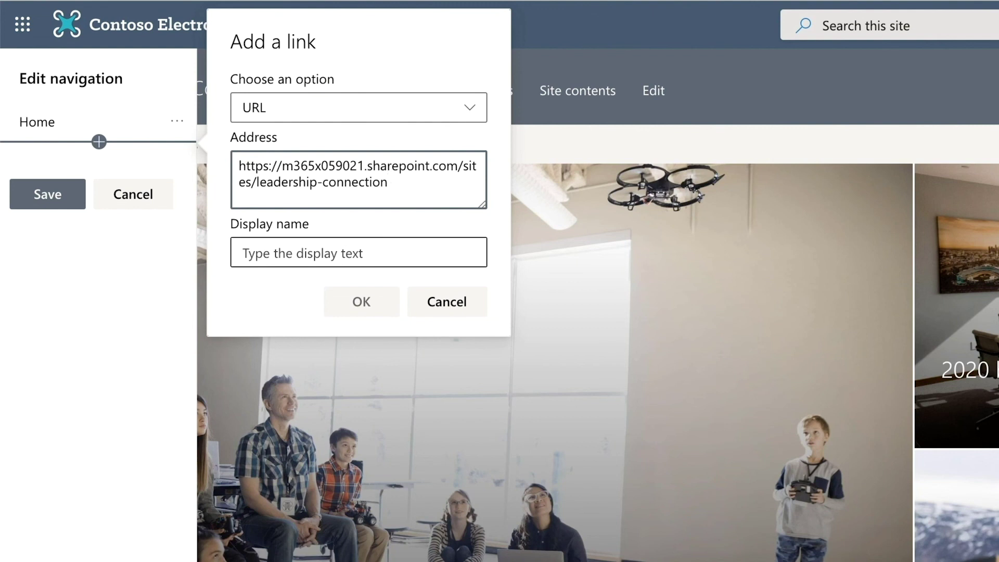
{"action": "left_click", "coordinate": [244, 253]}
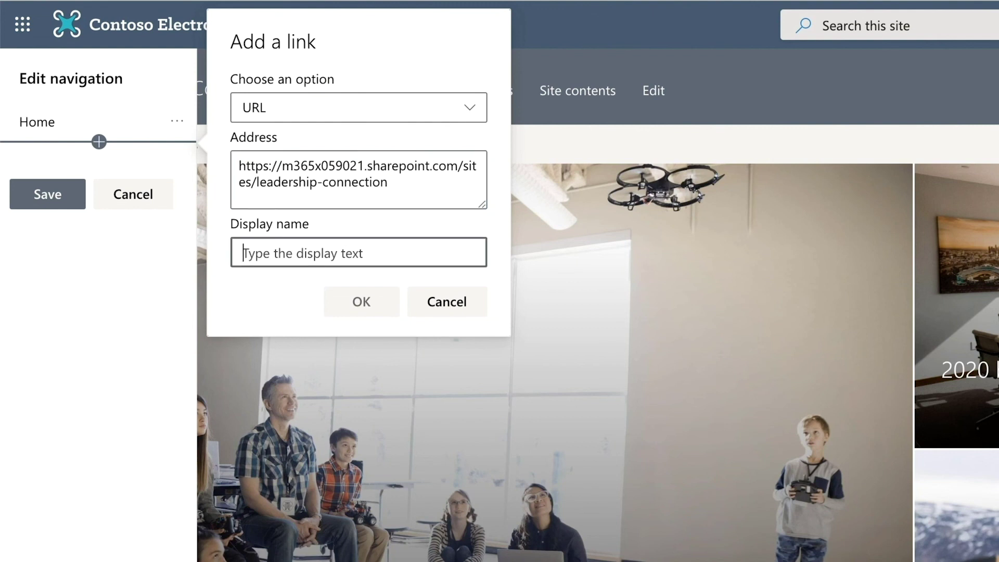
{"action": "type", "text": "Patti & CEO Connection"}
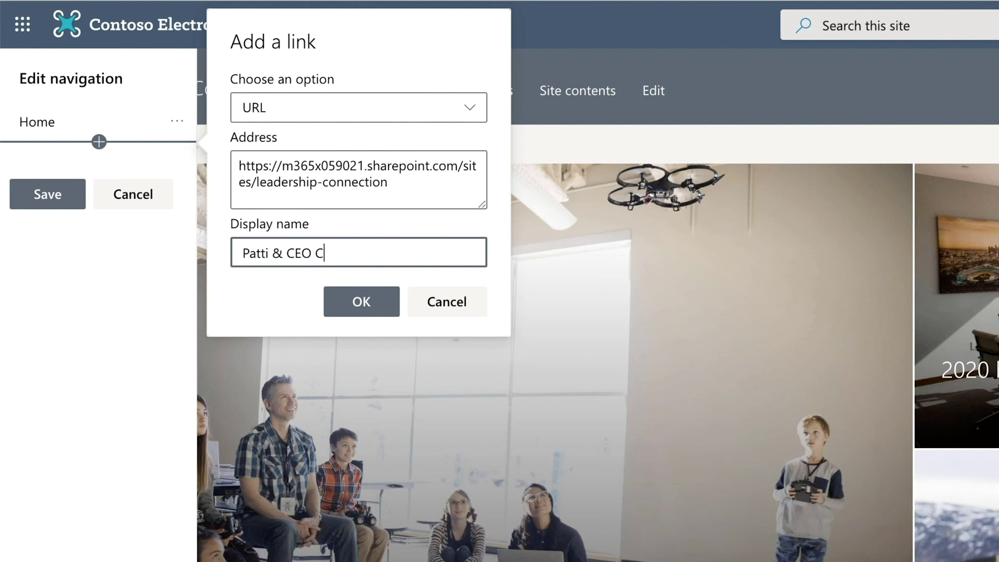
{"action": "left_click", "coordinate": [363, 309]}
{"action": "left_click", "coordinate": [99, 201]}
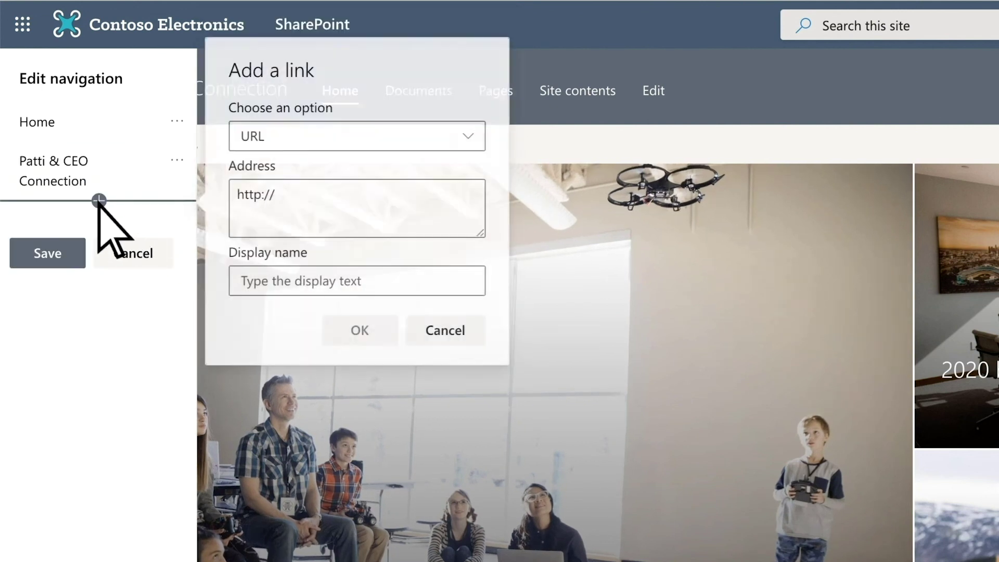
{"action": "left_click", "coordinate": [256, 200]}
{"action": "type", "text": "https://m365x059021.sharepoint.com/sites/leadership-connection"}
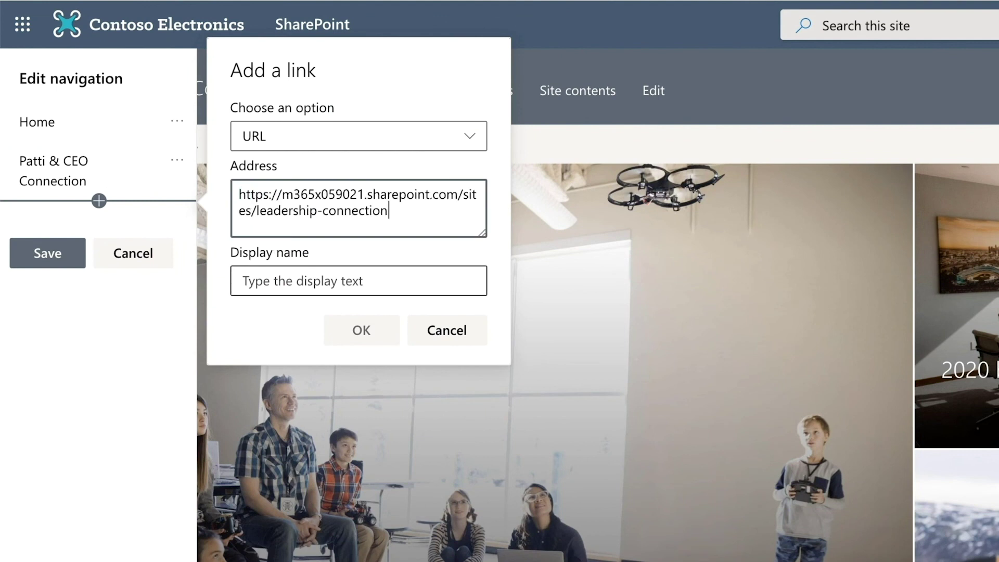
{"action": "left_click", "coordinate": [244, 281]}
{"action": "type", "text": "Leadership team"}
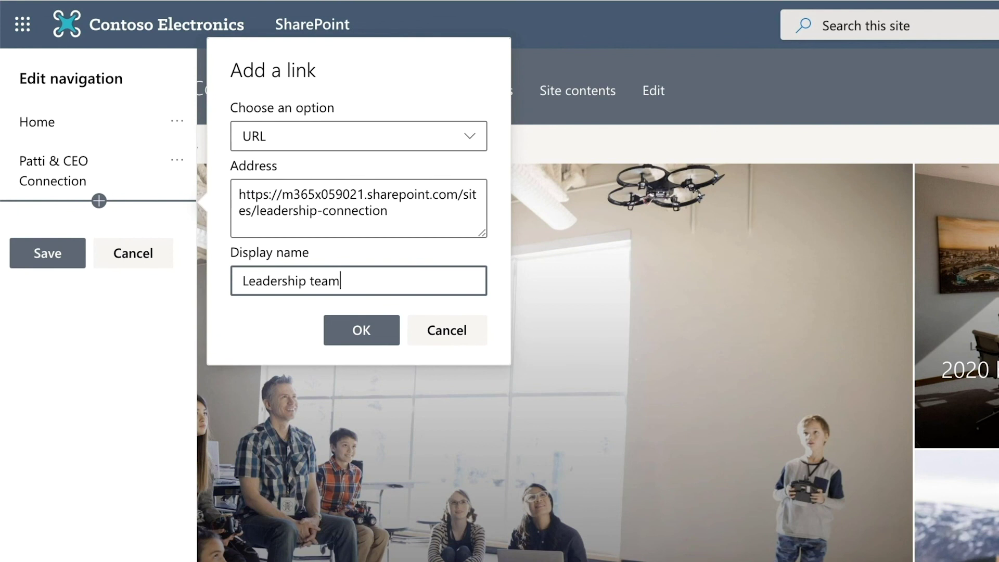
{"action": "left_click", "coordinate": [362, 333]}
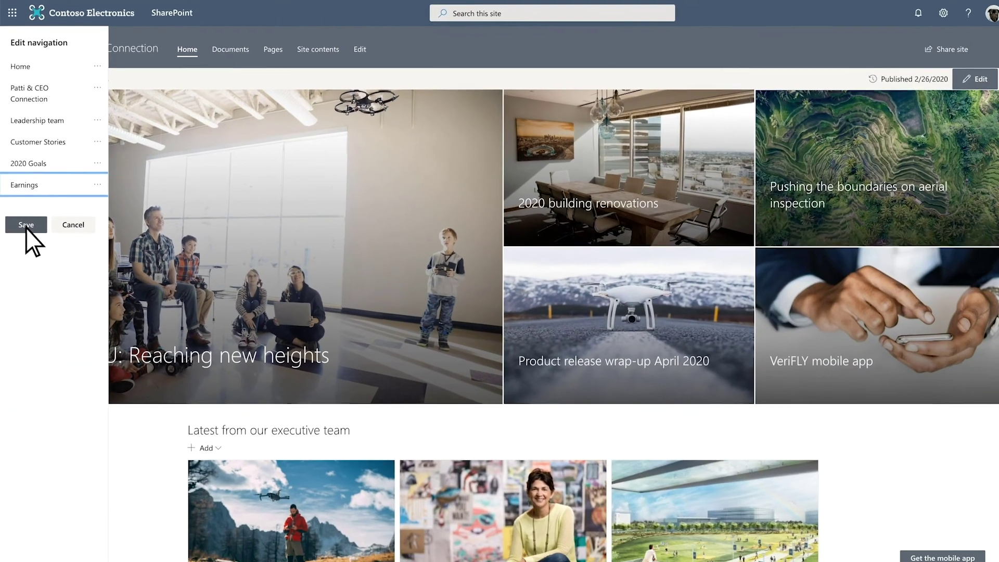
{"action": "left_click", "coordinate": [47, 409]}
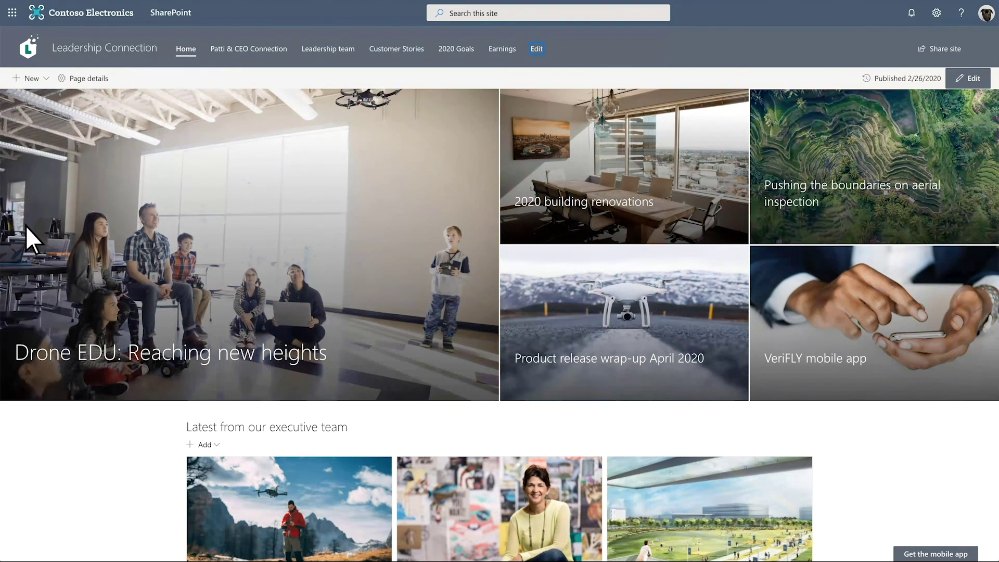
Review the published home page from the hero area down to the quote section and footer
{"action": "scroll", "coordinate": [26, 226], "scroll_direction": "down", "scroll_amount": 2}
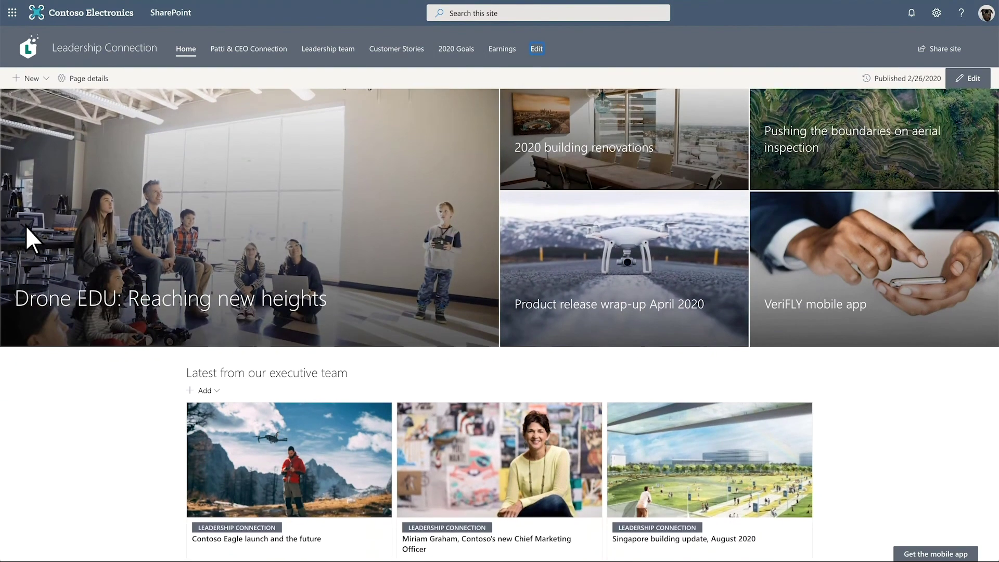
{"action": "scroll", "coordinate": [26, 226], "scroll_direction": "down", "scroll_amount": 10}
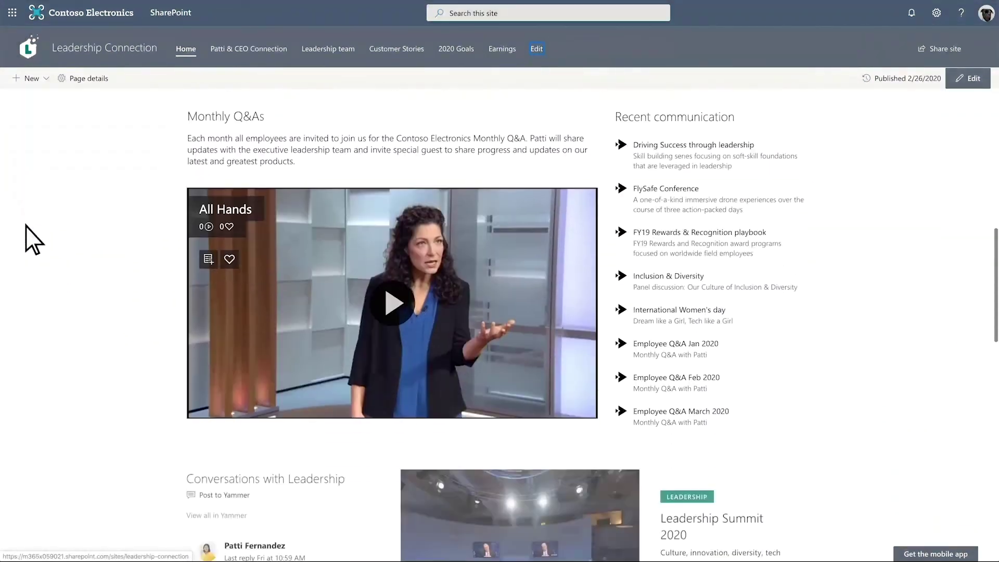
{"action": "scroll", "coordinate": [26, 225], "scroll_direction": "down", "scroll_amount": 5}
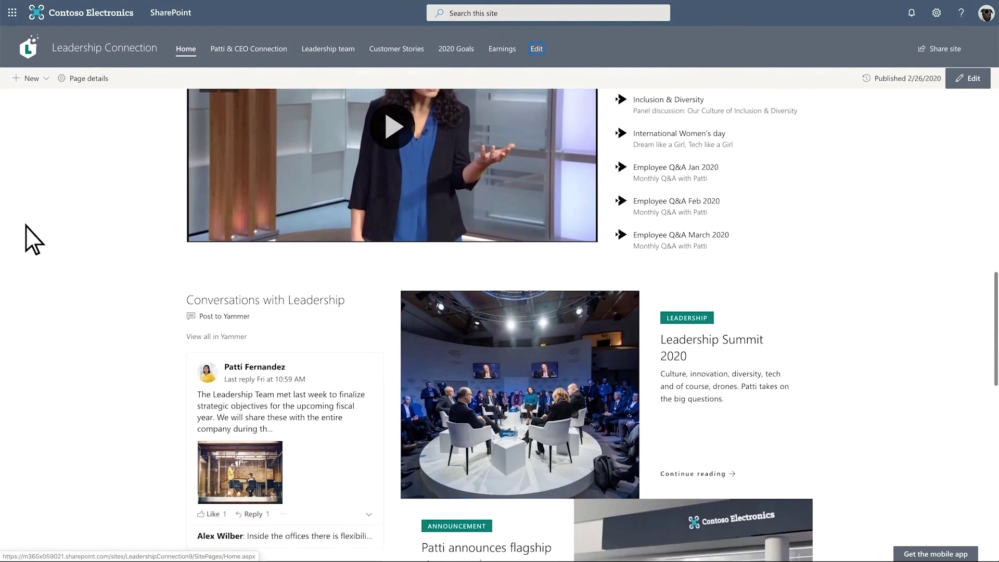
{"action": "scroll", "coordinate": [26, 226], "scroll_direction": "down", "scroll_amount": 7}
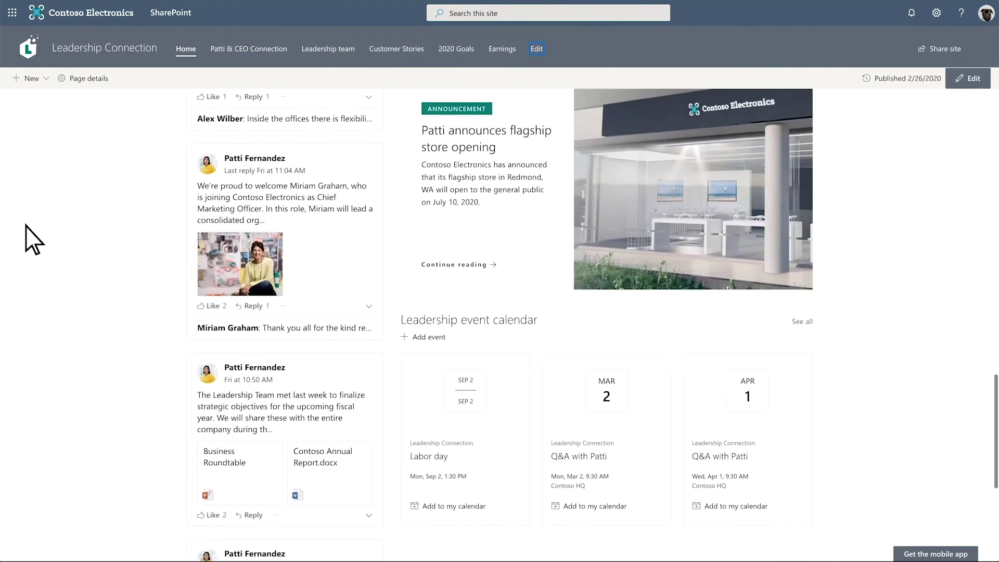
{"action": "scroll", "coordinate": [26, 226], "scroll_direction": "down", "scroll_amount": 5}
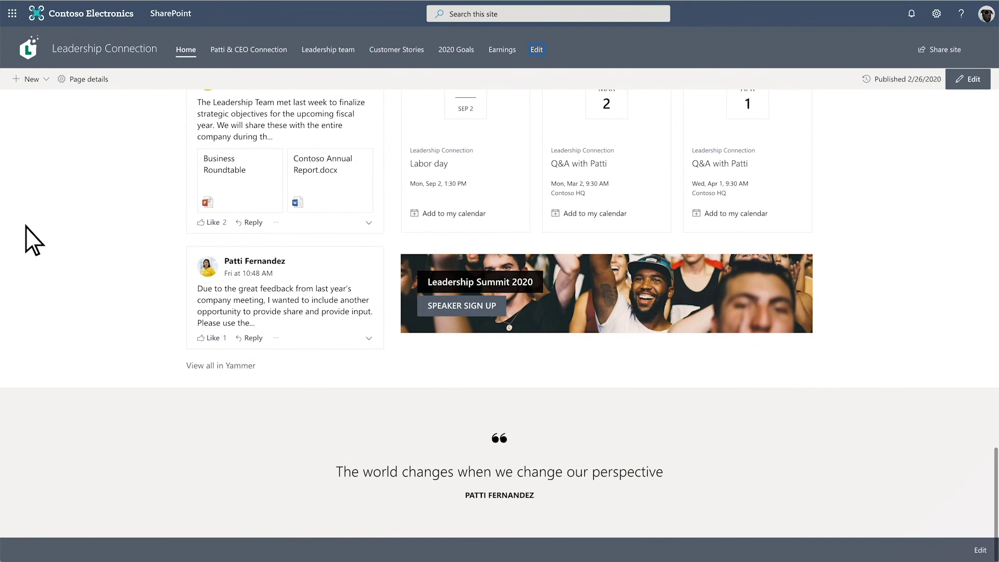